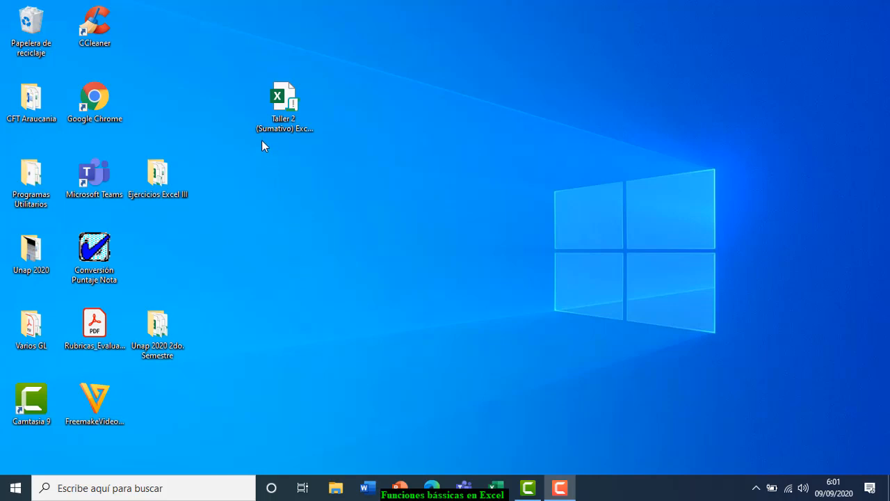
- Move the Taller 2 (Sumativo) Excel Basico file to the desktop centre and open it in Excel
left_click(286, 101)
left_click_drag(288, 104, 437, 122)
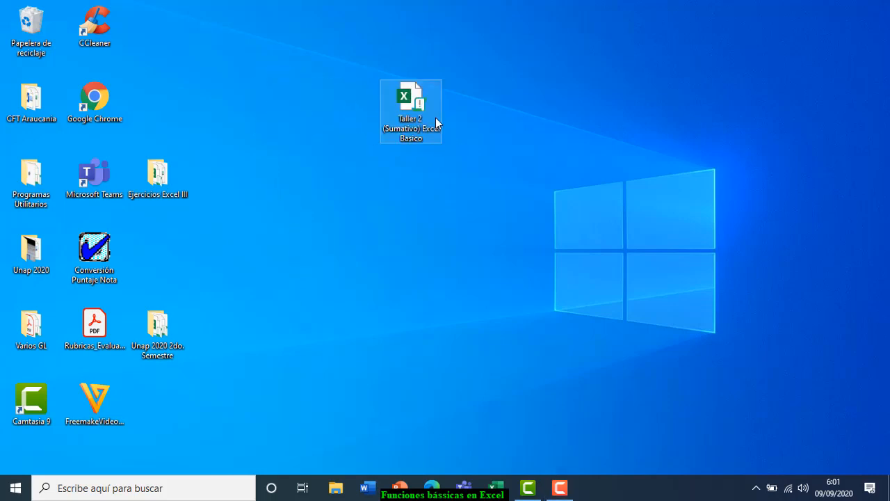
left_click_drag(403, 98, 387, 186)
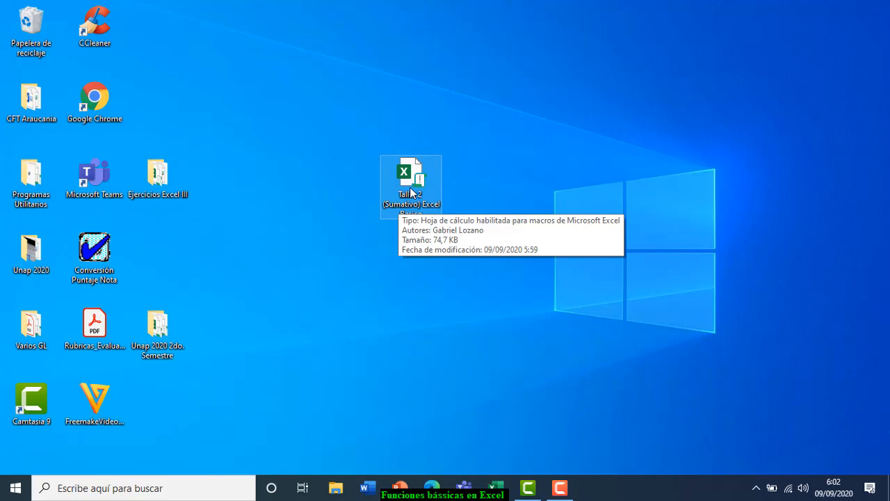
double_click(410, 189)
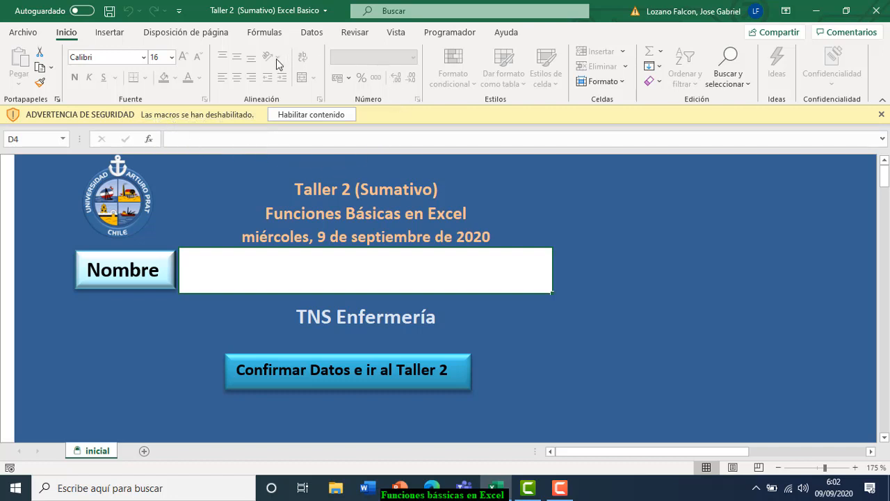
- Enable macros, enter the student's name in the Nombre box and confirm with Confirmar Datos
left_click(323, 116)
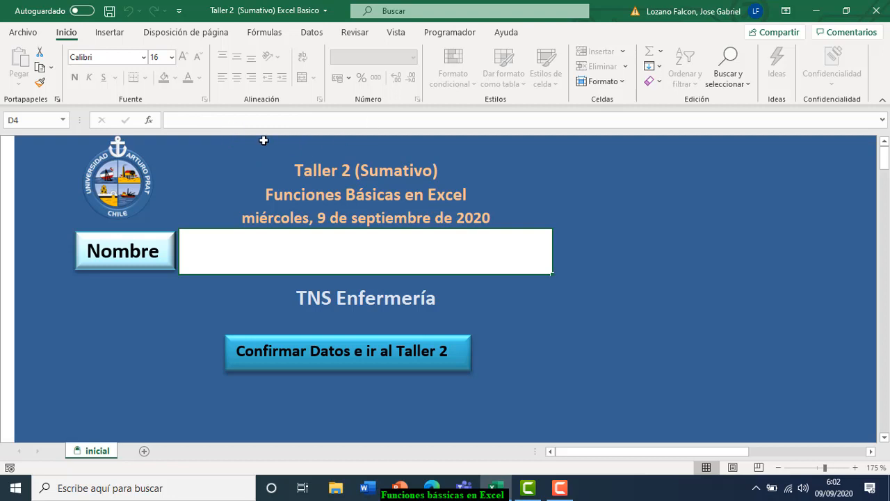
left_click(269, 252)
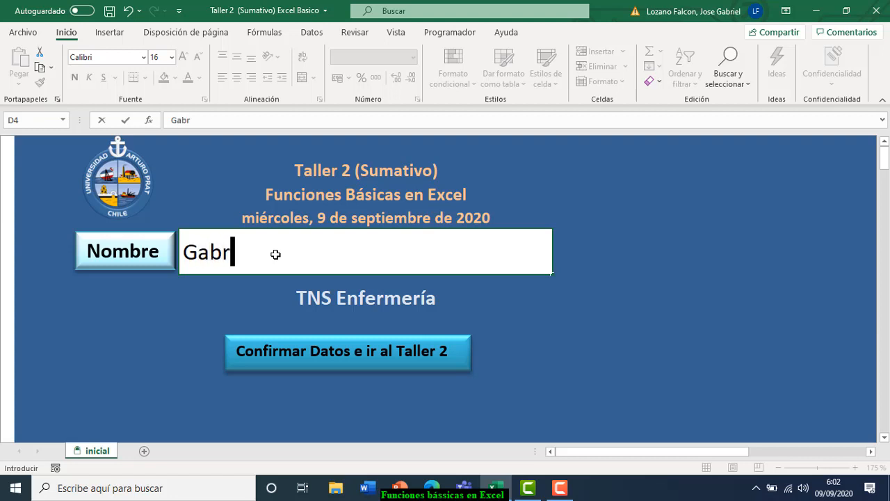
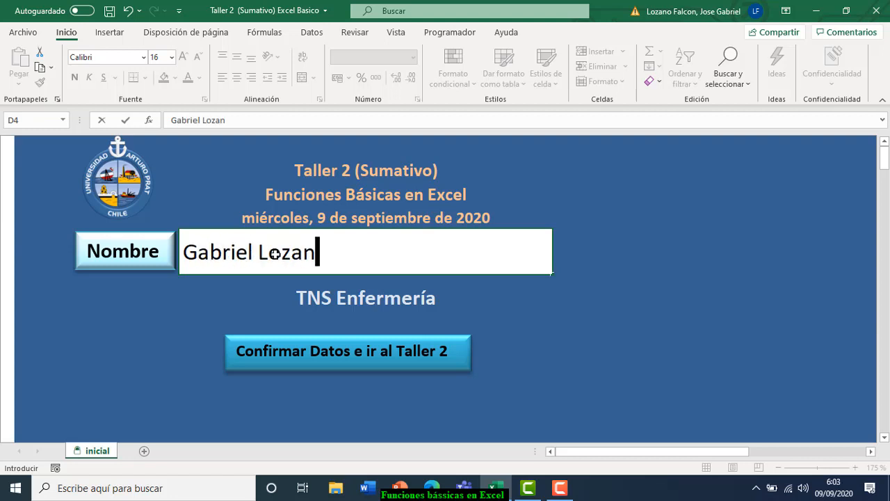
left_click(349, 356)
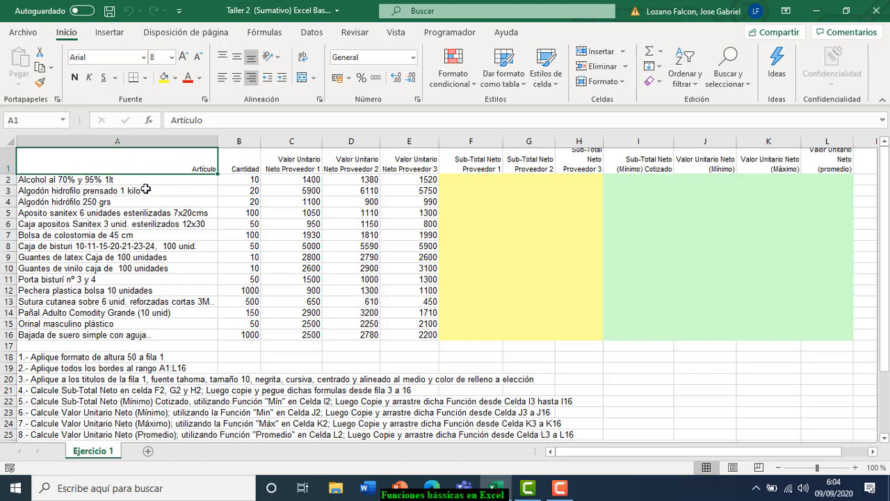
- Select cell L1 in the header row of the Ejercicio 1 table
left_click(816, 167)
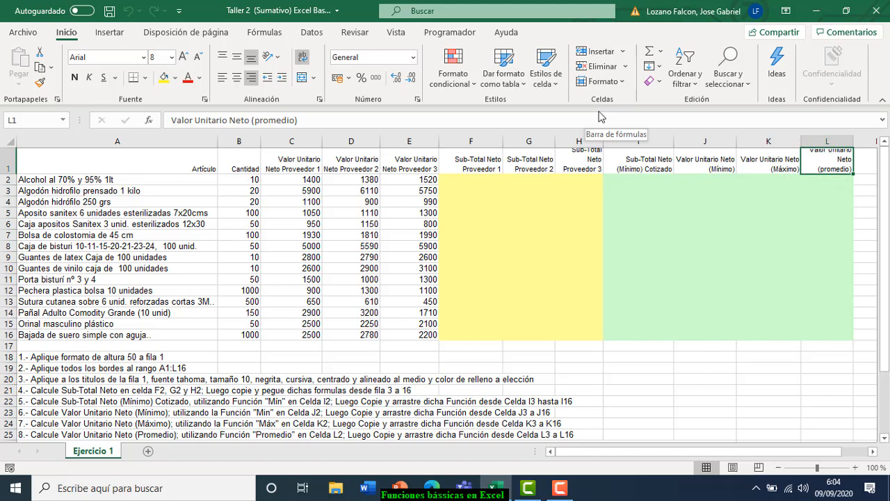
- Set row 1's height to 50 through Formato > Alto de fila
left_click(624, 83)
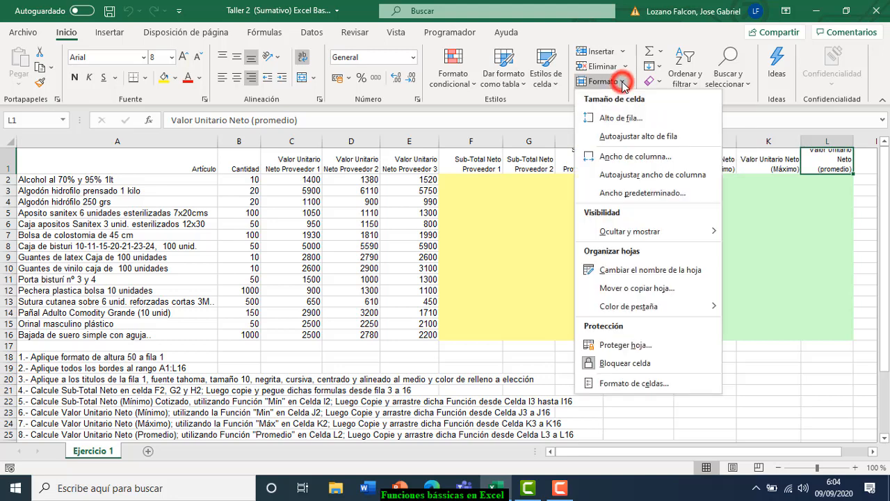
left_click(635, 119)
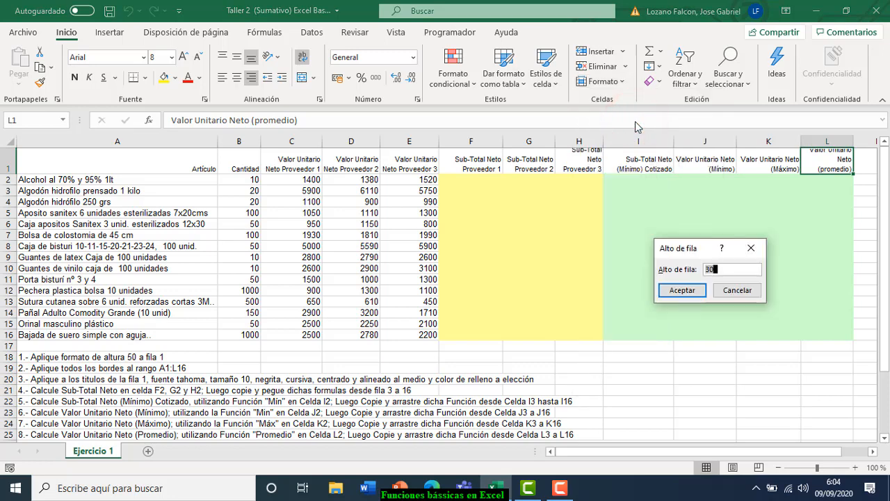
type("50")
left_click(682, 291)
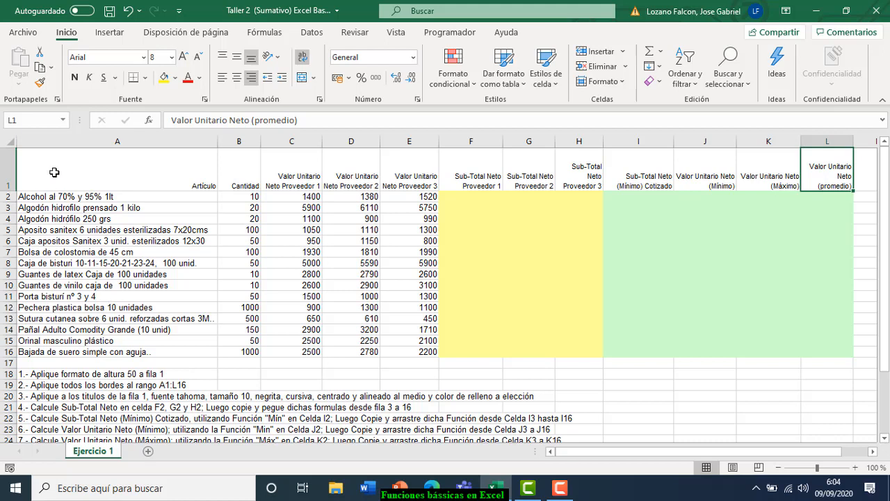
left_click(54, 172)
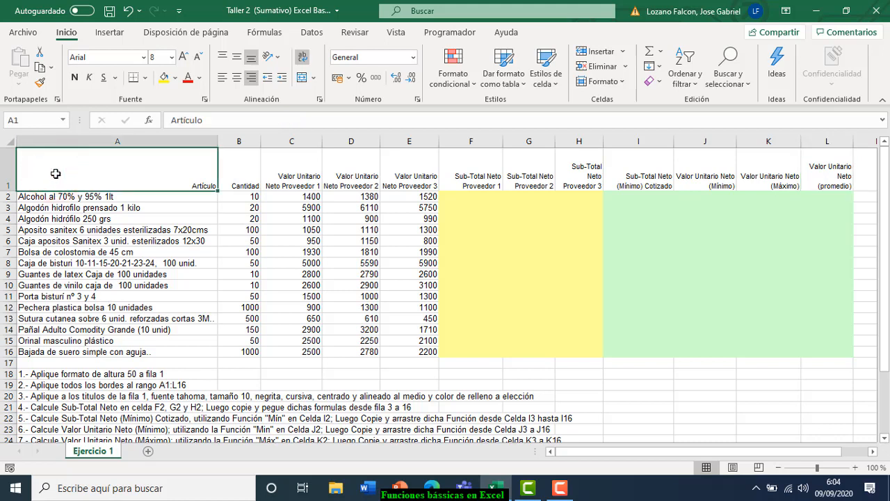
- Apply Todos los bordes to every cell of the table A1:L16
left_click_drag(58, 174, 806, 353)
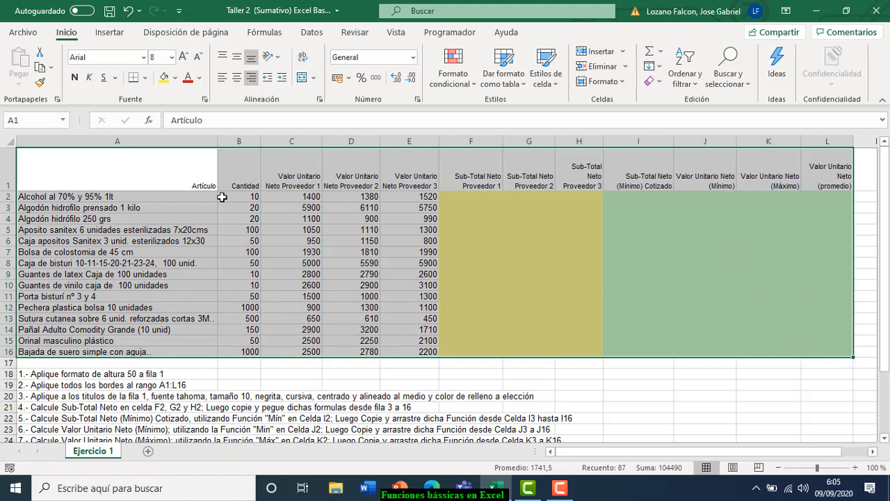
left_click(147, 78)
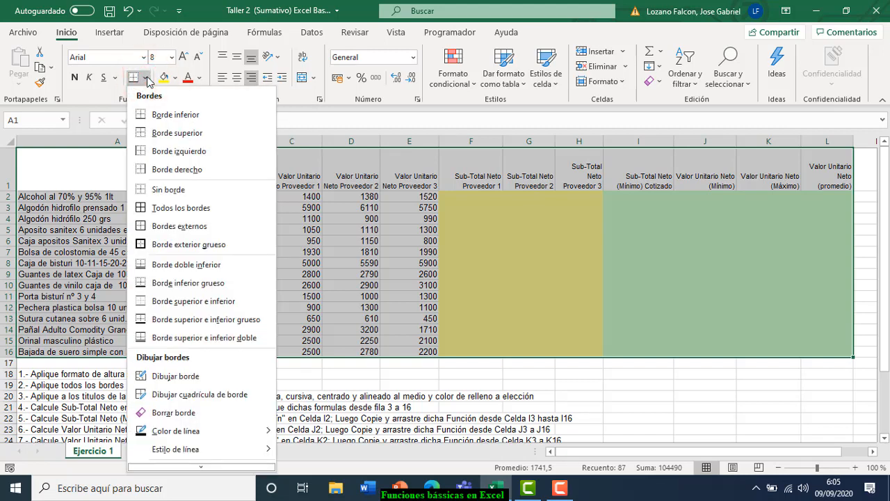
left_click(197, 212)
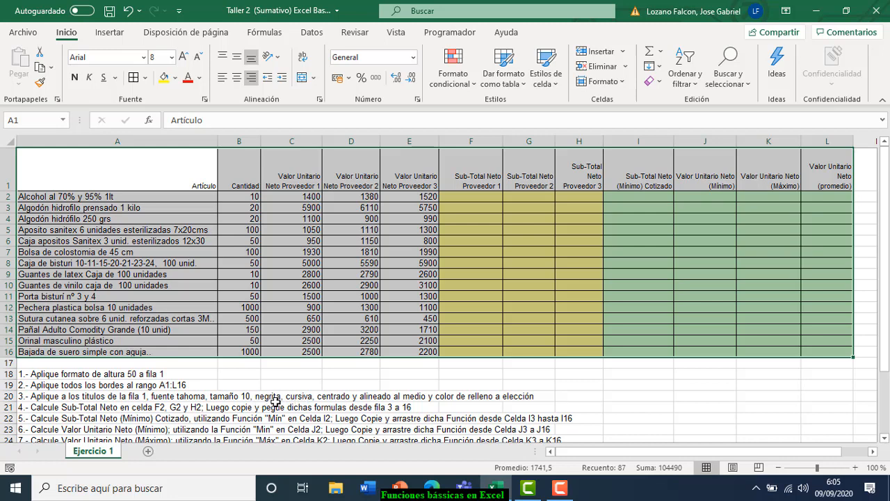
left_click(66, 176)
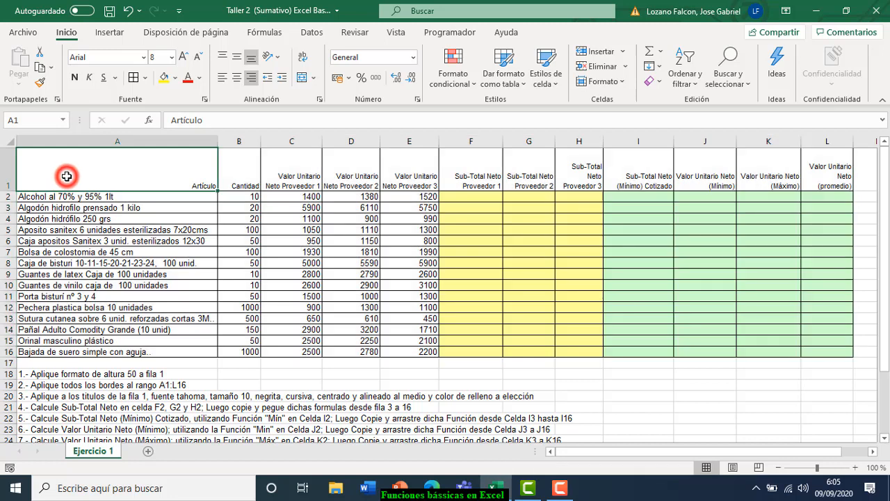
- Format the header row A1:L1 in Tahoma size 10, bold and italic
left_click_drag(69, 175, 807, 170)
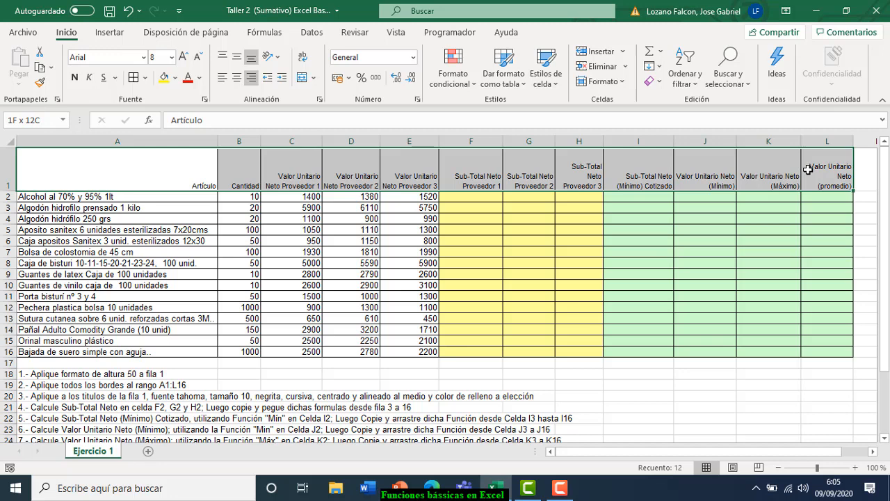
left_click_drag(808, 170, 808, 170)
left_click(144, 58)
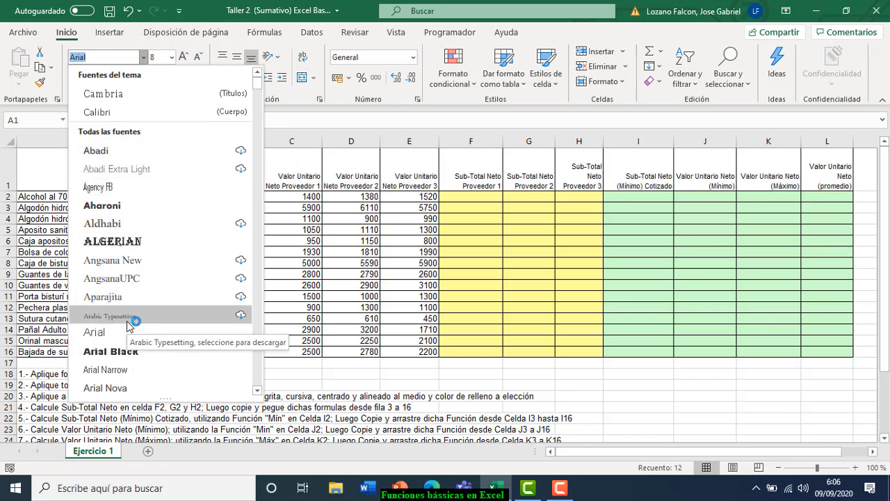
type("Tahoma")
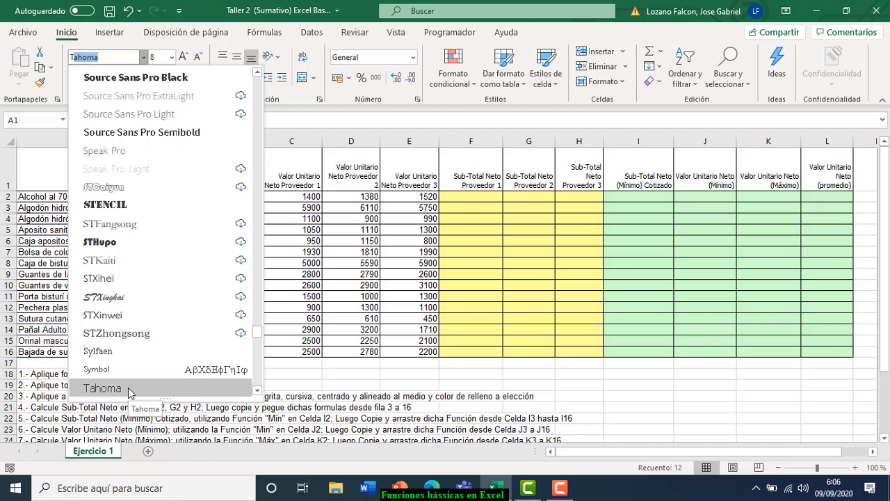
left_click(128, 392)
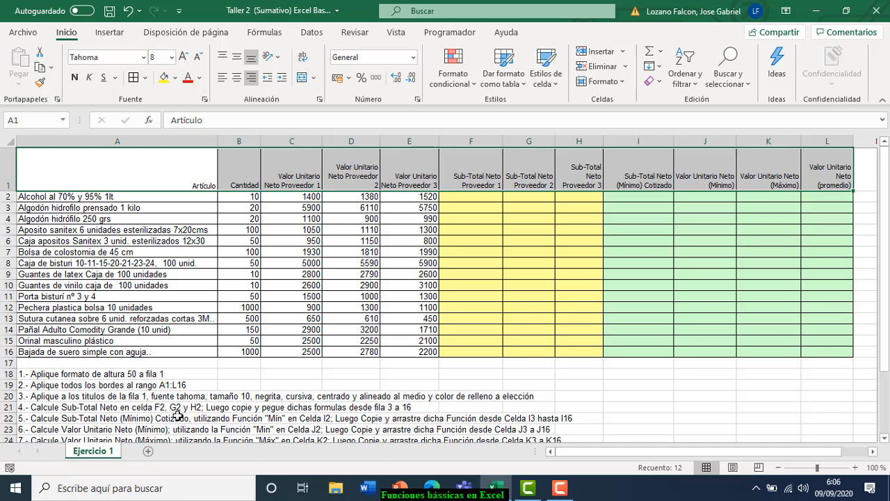
left_click(171, 58)
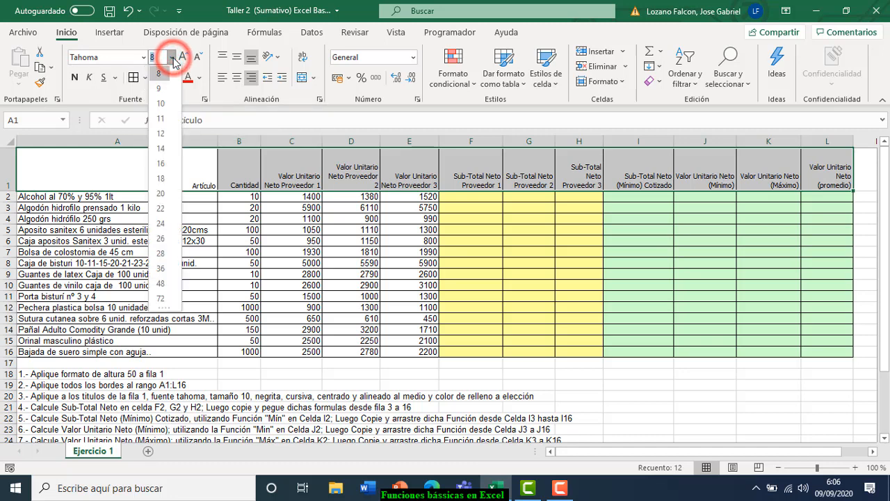
left_click(170, 104)
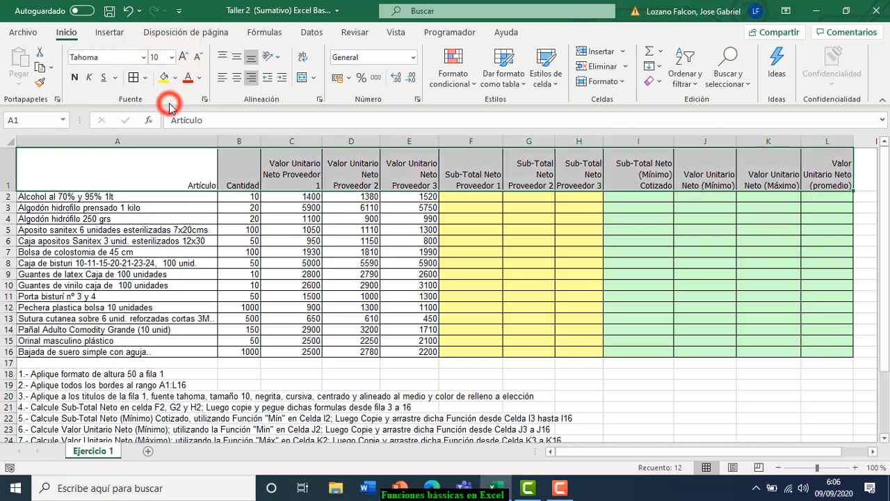
left_click(75, 78)
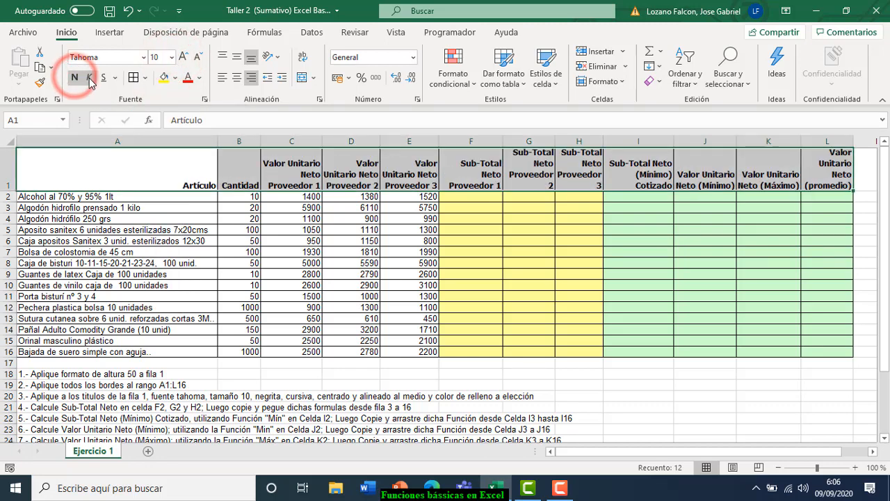
left_click(90, 79)
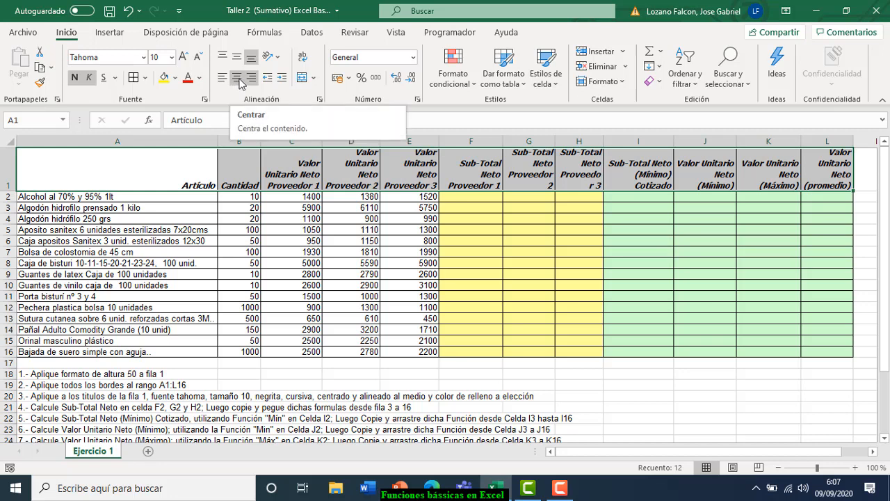
- Apply Centrar and Alinear en el medio to the A1:L1 header titles
left_click(237, 78)
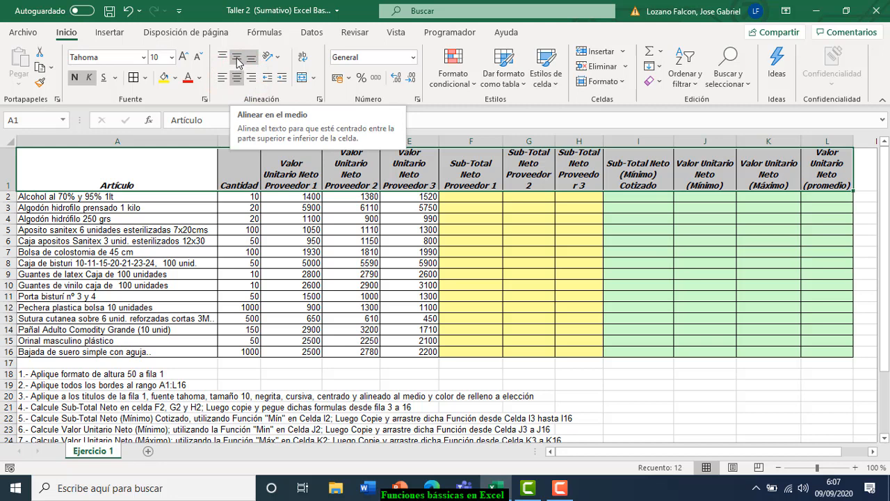
left_click(237, 61)
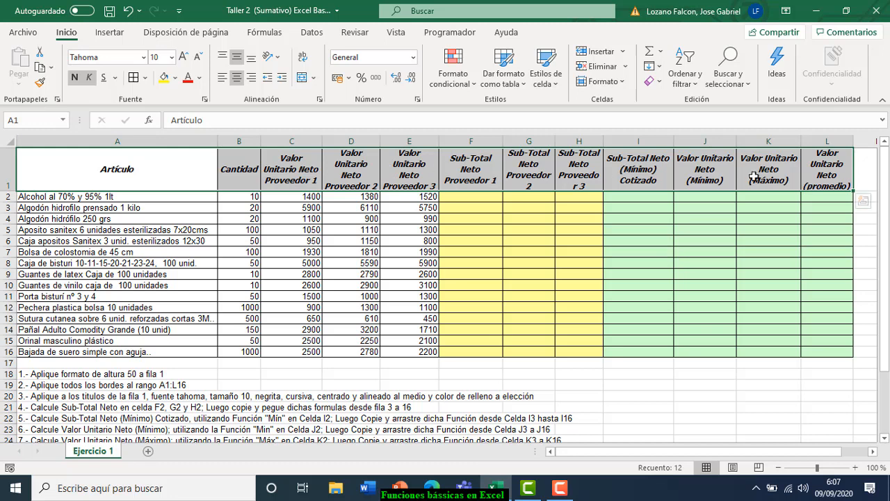
- Fill the header row A1:L1 with 'Verde oliva, Énfasis 3, Claro 40%'
left_click(176, 78)
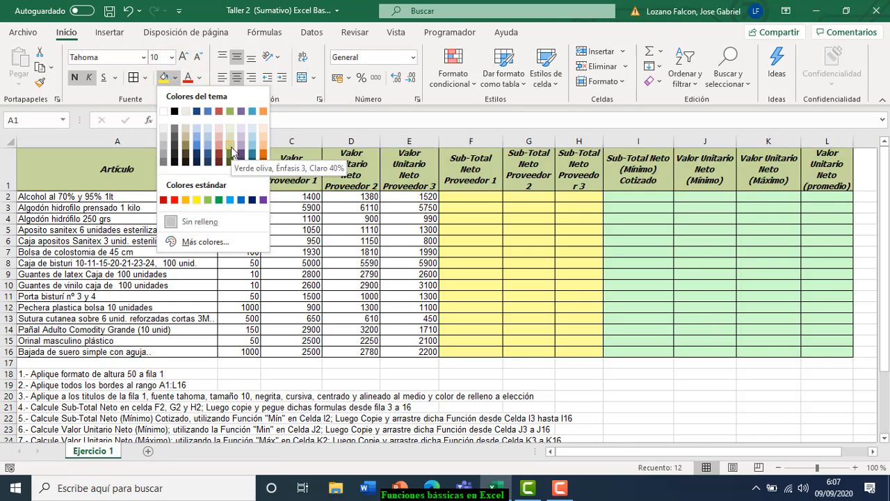
left_click(231, 152)
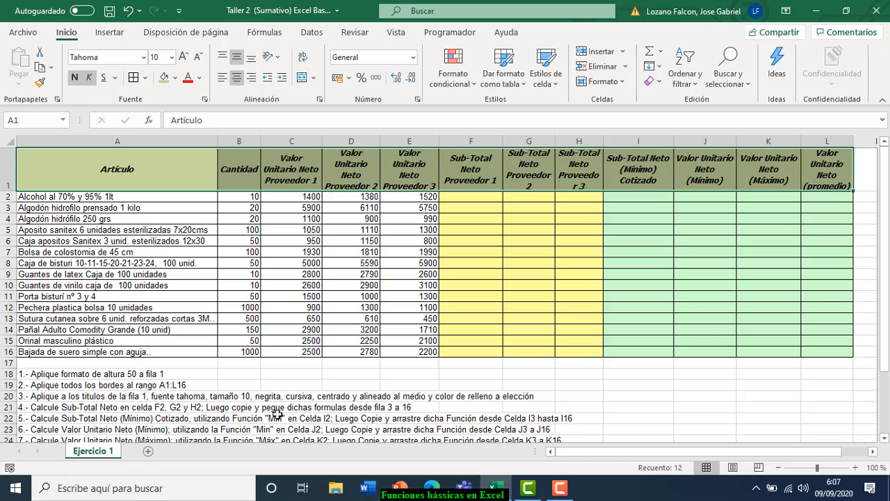
left_click(82, 415)
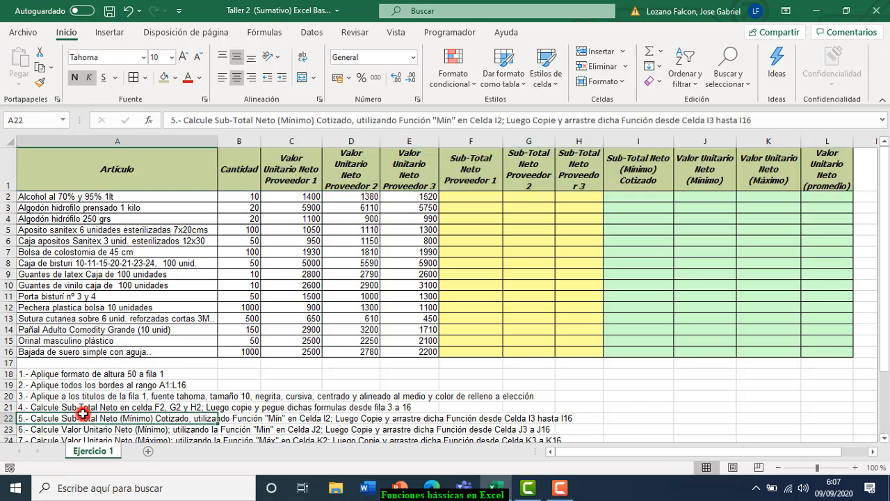
left_click(66, 407)
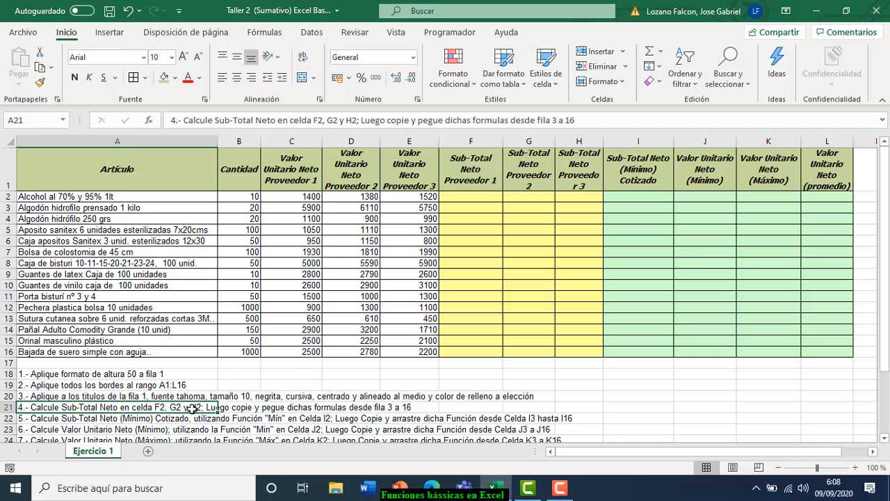
left_click(474, 197)
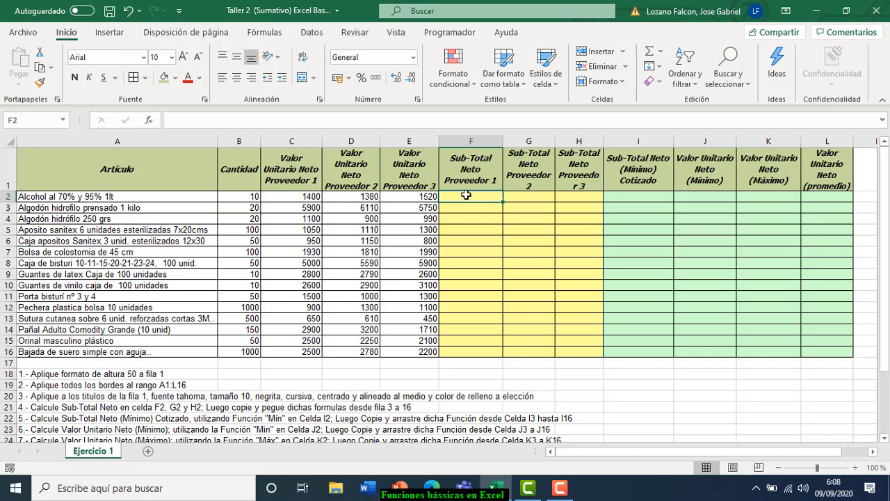
left_click(246, 198)
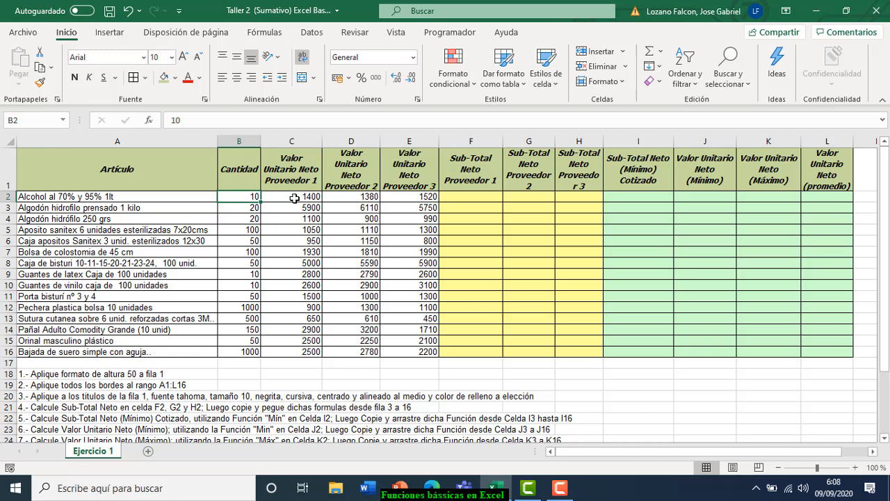
left_click(294, 198)
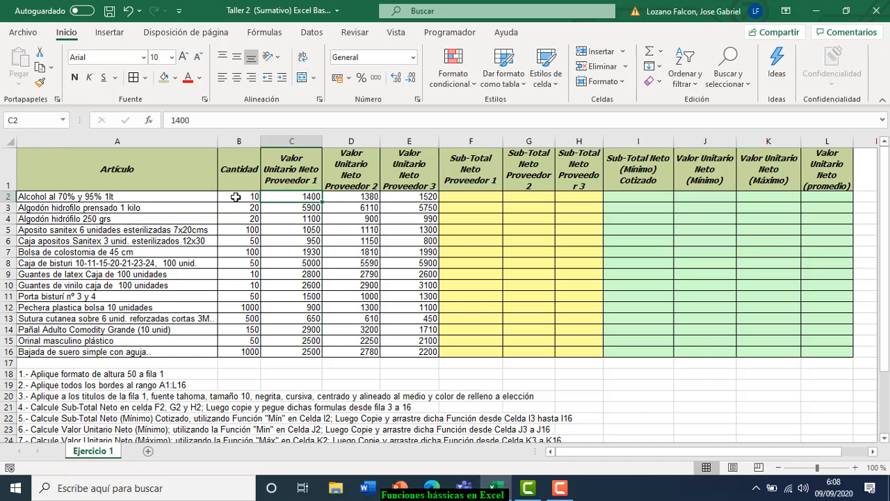
left_click(235, 197)
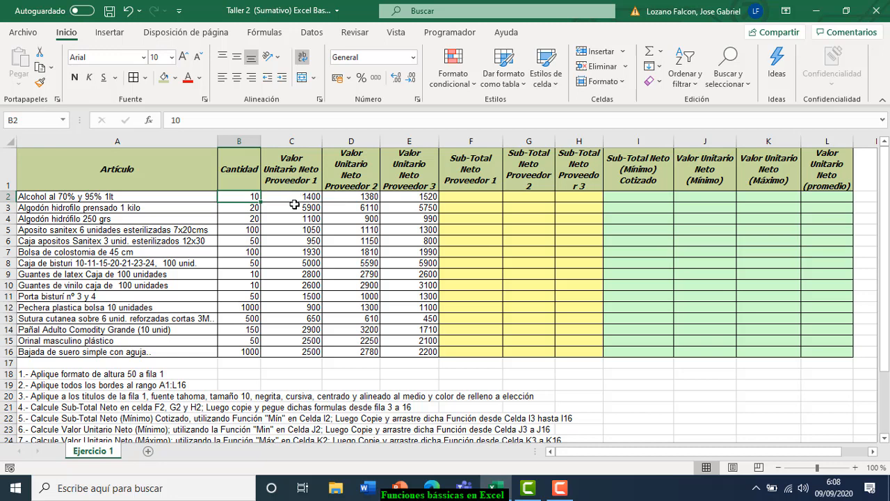
left_click(464, 197)
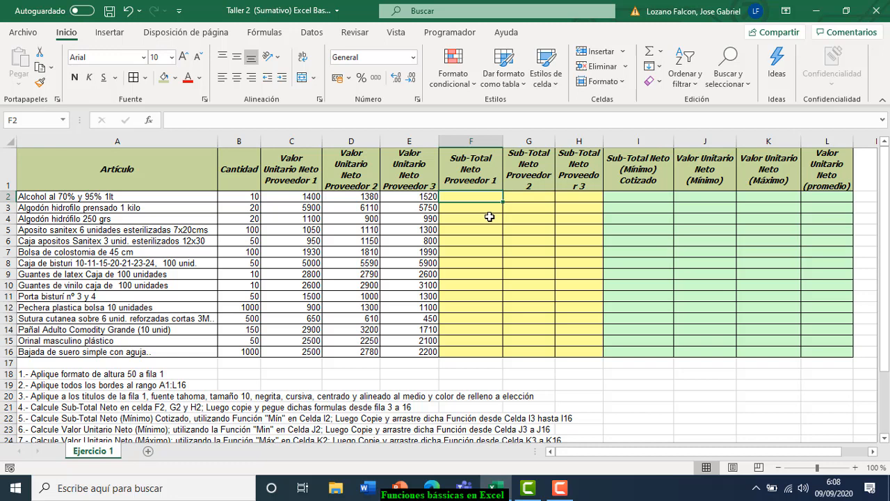
- Enter =B2*C2 in F2, giving a Proveedor 1 sub-total of 14000
type("=")
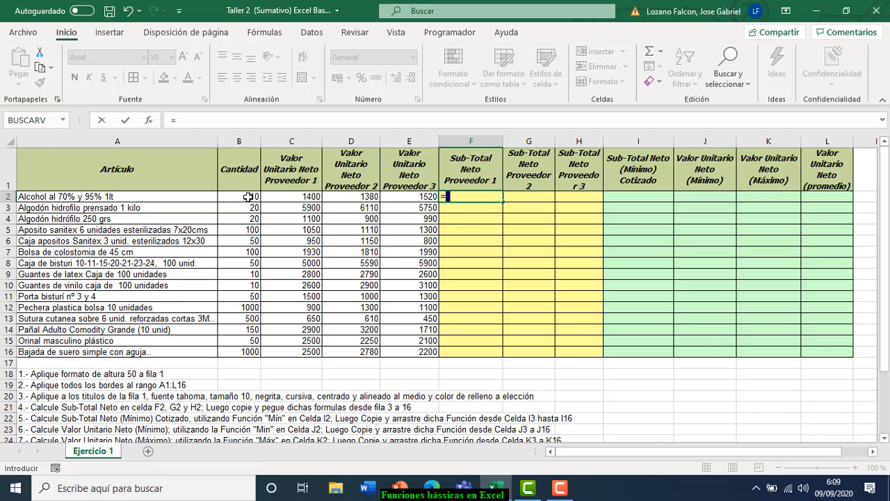
left_click(247, 197)
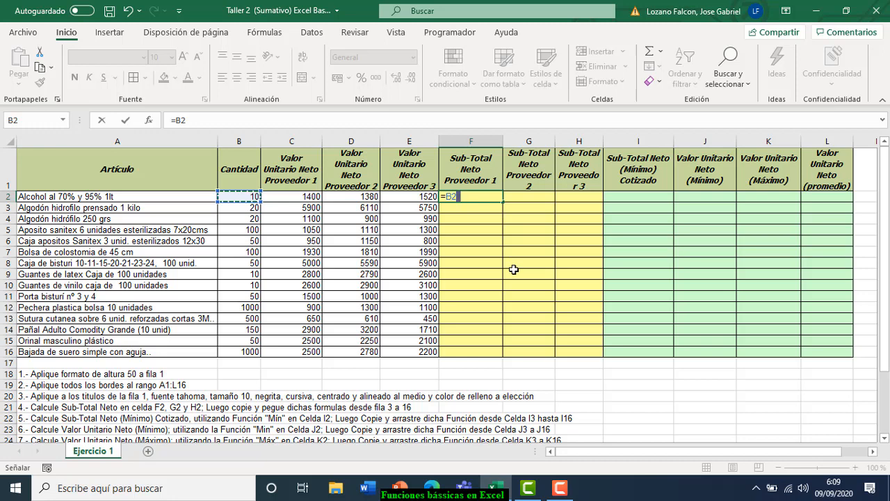
type("*")
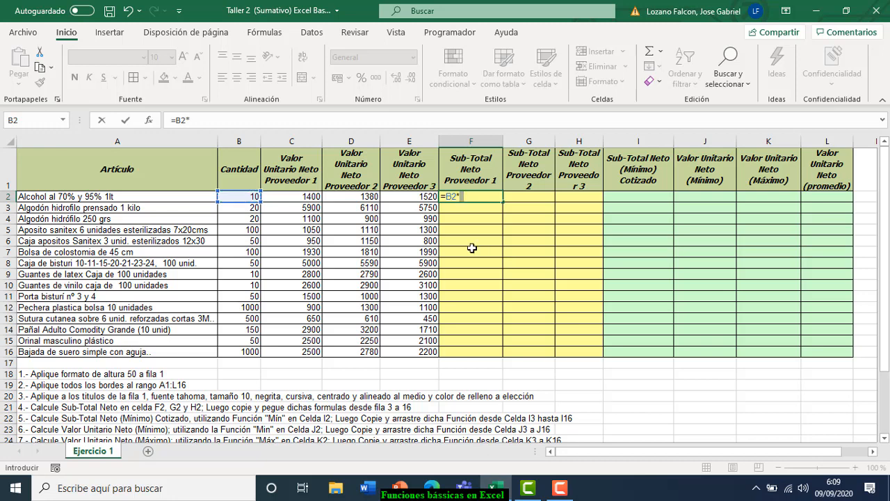
left_click(292, 198)
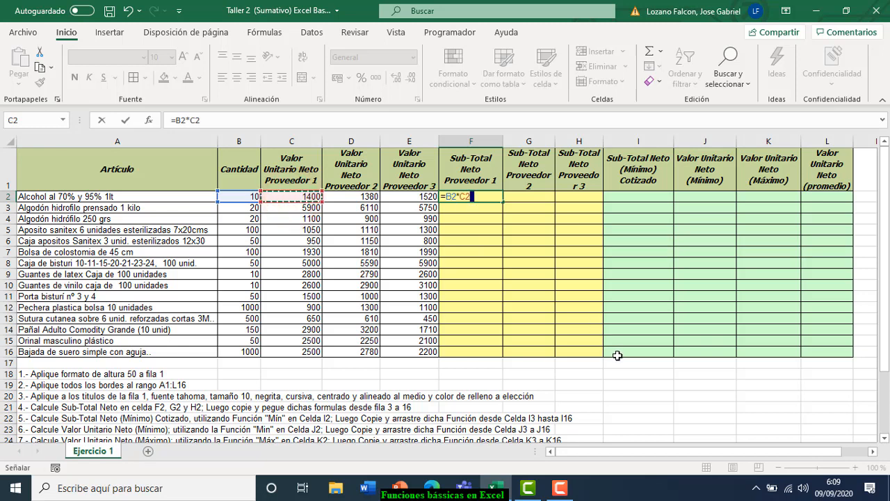
key("Return")
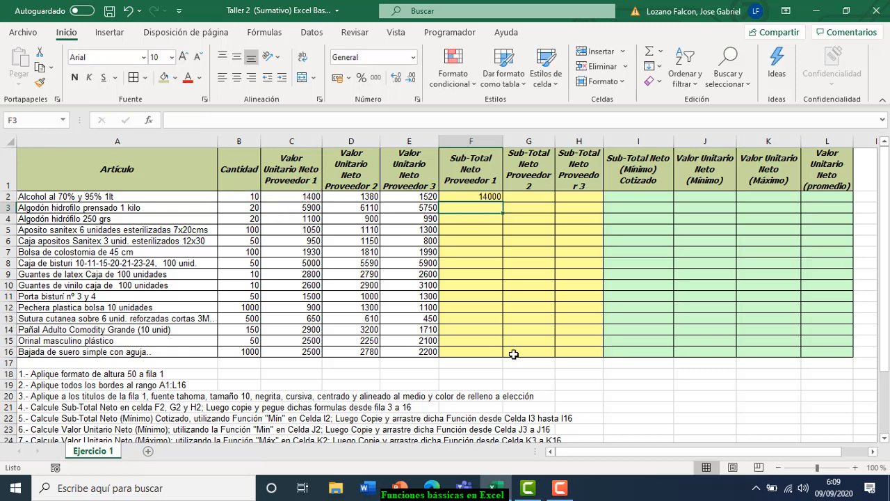
left_click(490, 198)
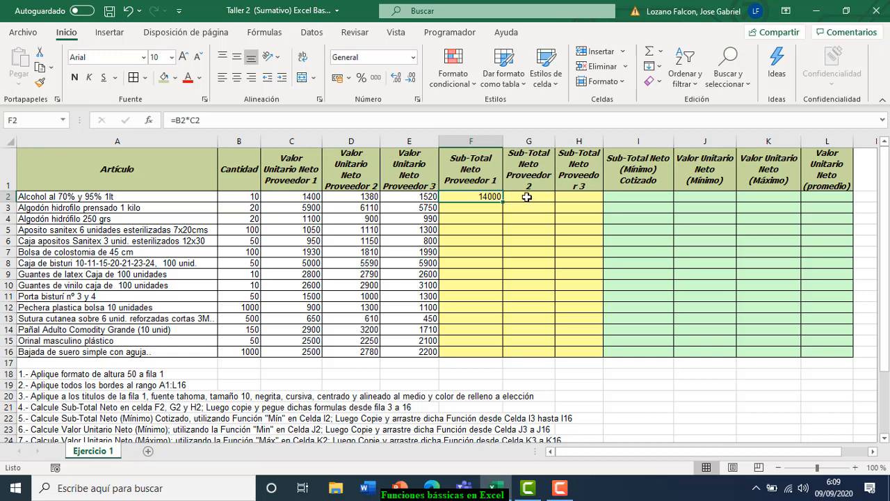
- Enter =+B2*D2 in G2, giving a Proveedor 2 sub-total of 13800
left_click(527, 198)
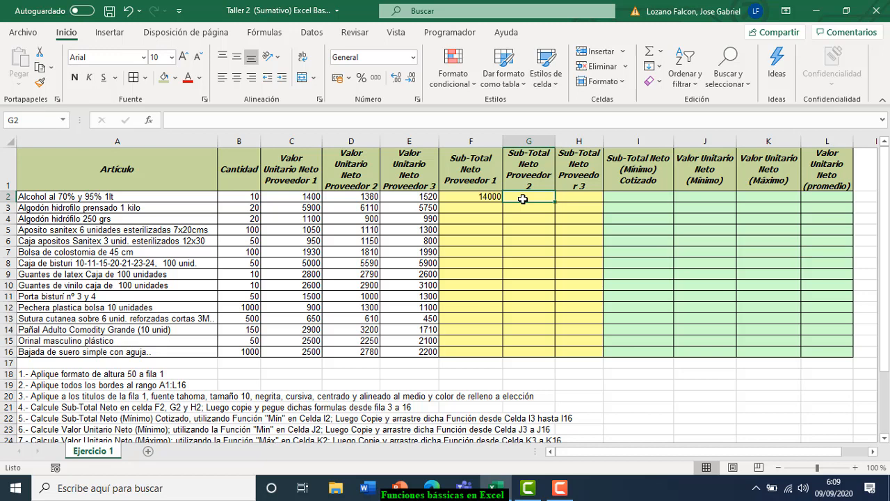
type("=")
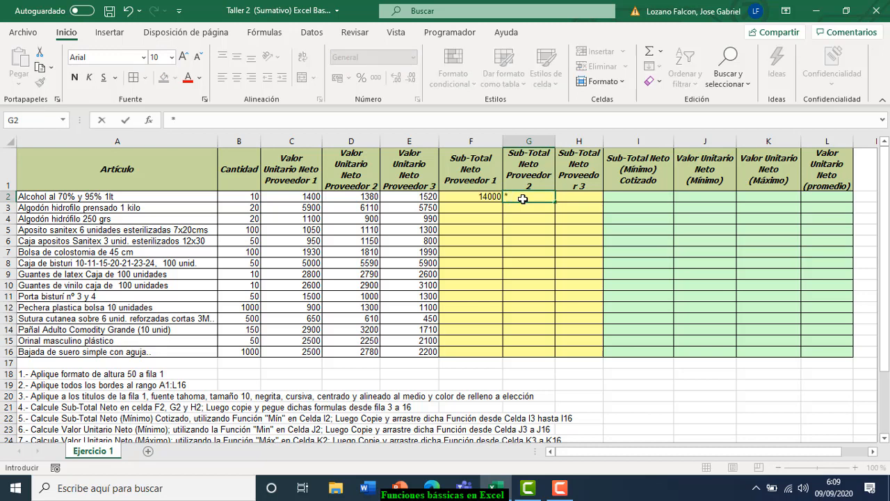
key("BackSpace")
type("+")
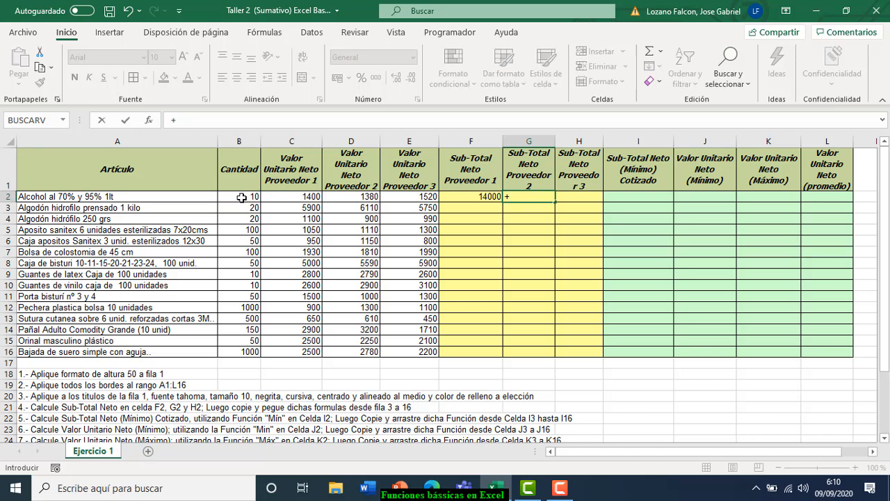
left_click(240, 198)
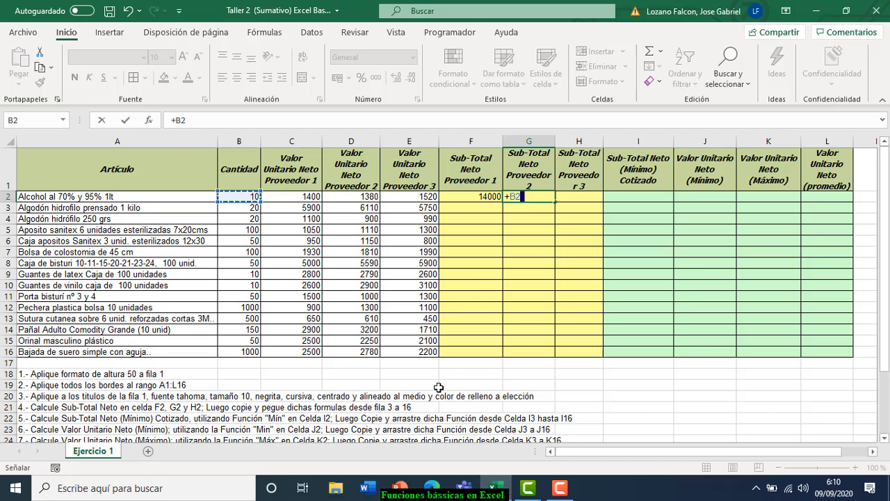
type("*")
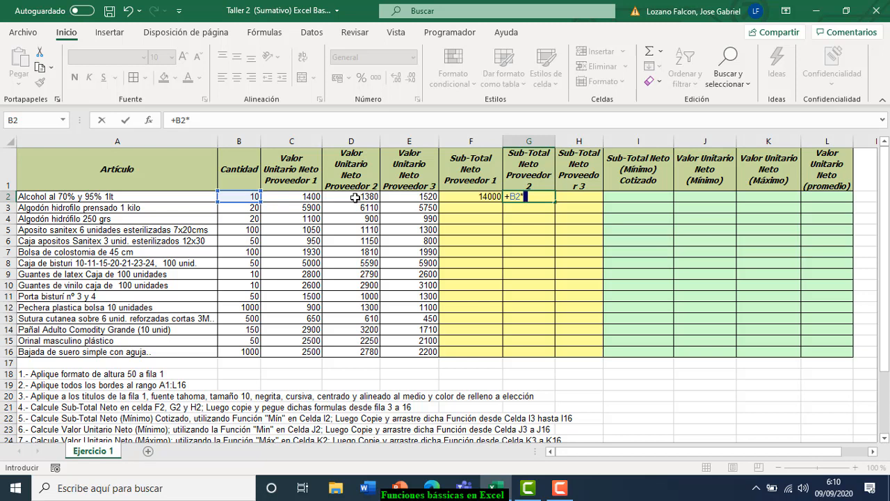
left_click(355, 198)
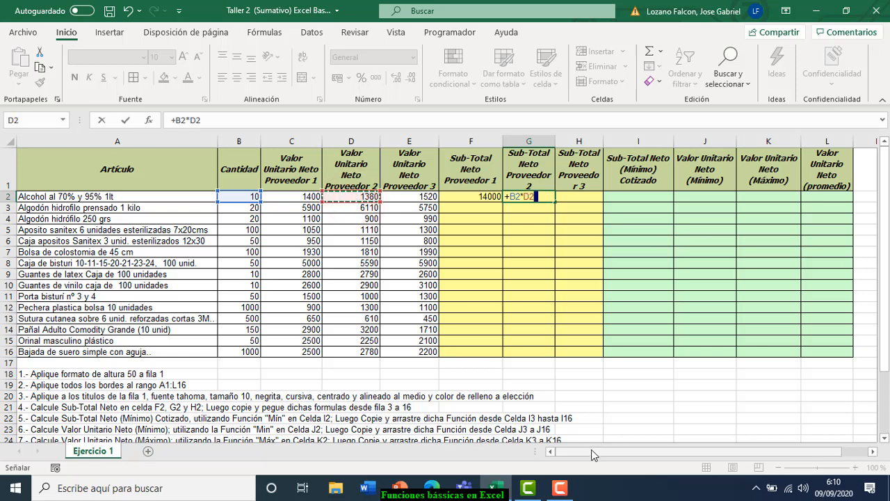
key("Return")
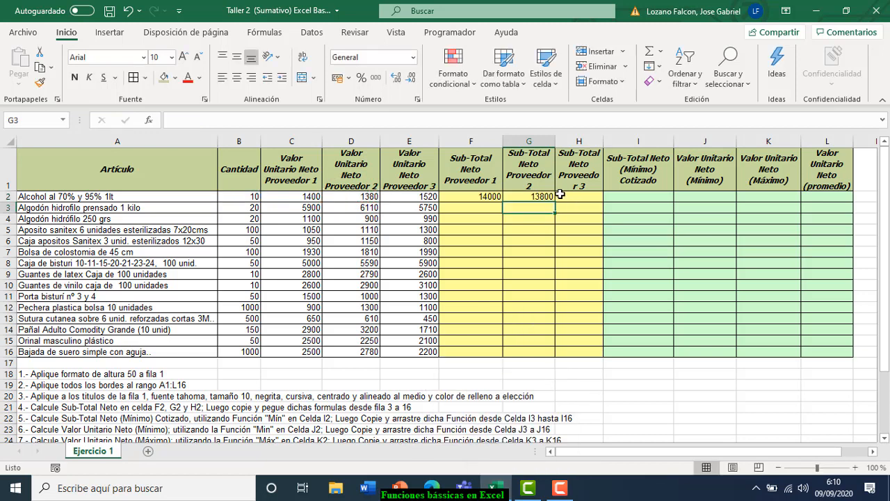
left_click(537, 197)
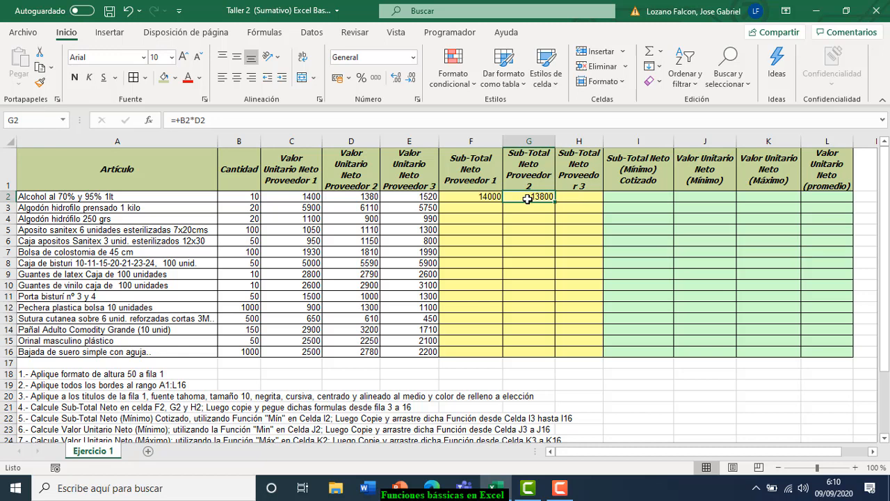
left_click(577, 198)
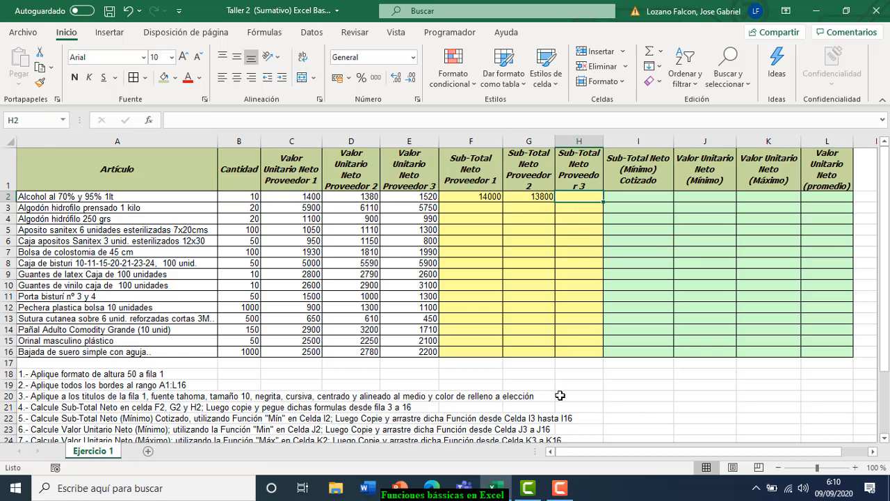
type("=")
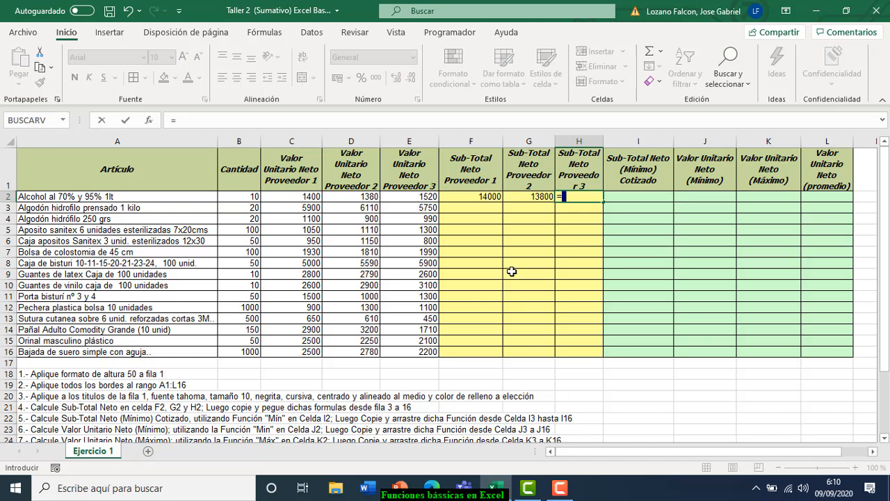
left_click(241, 201)
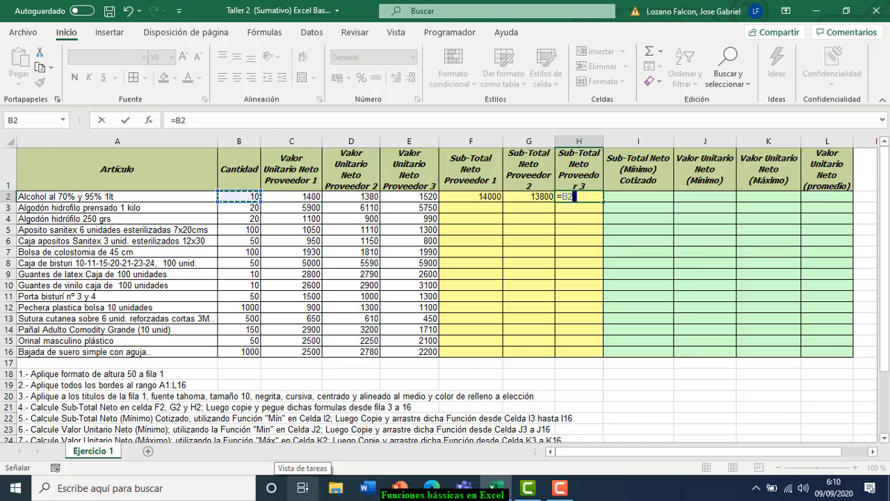
type("*")
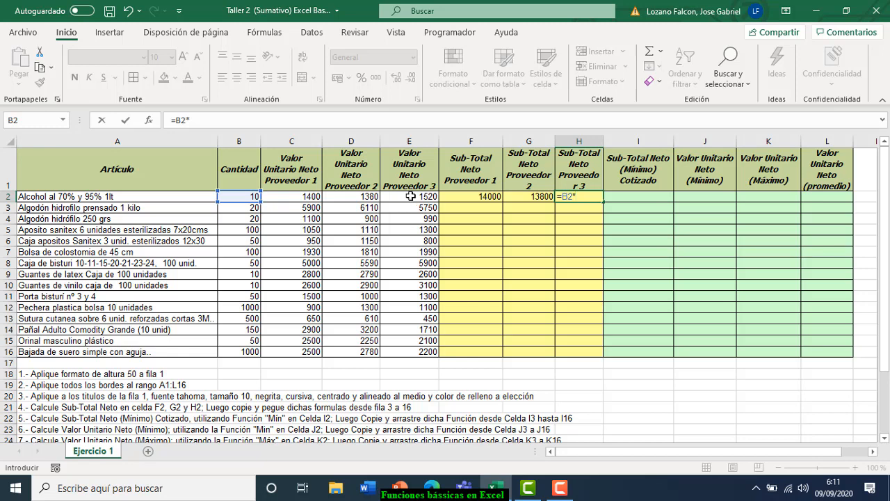
left_click(410, 196)
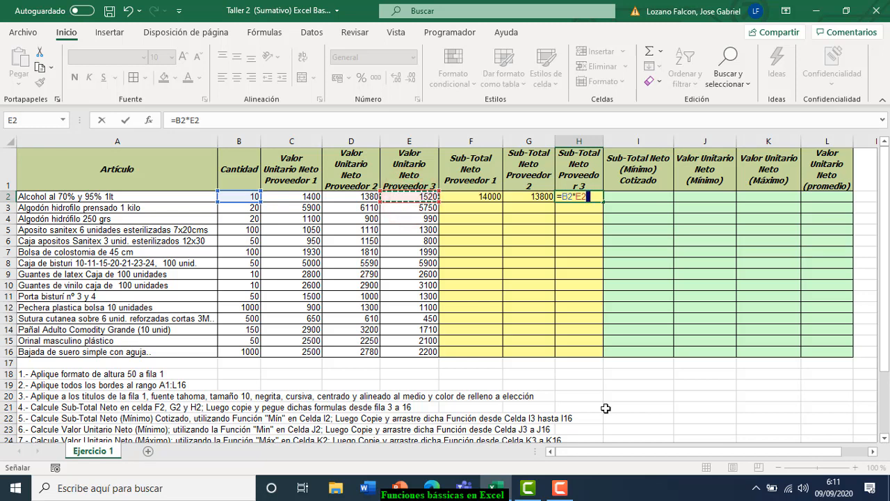
key("Return")
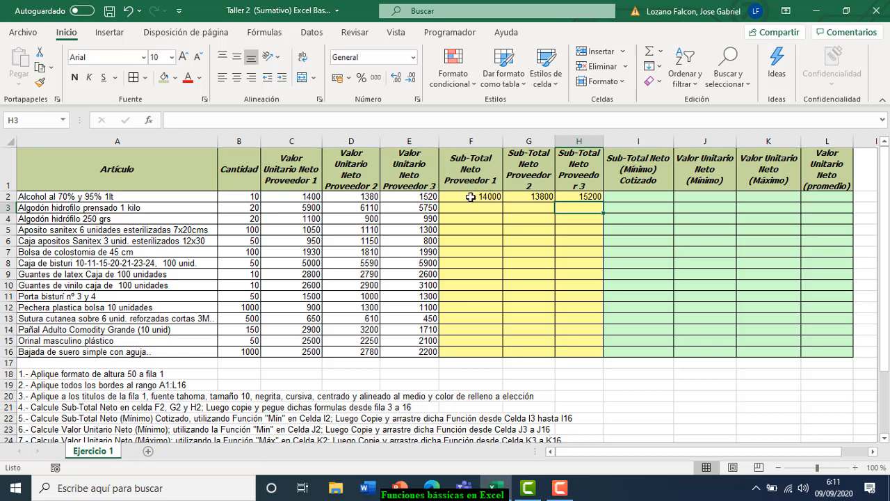
left_click(470, 197)
left_click(530, 196)
left_click(574, 200)
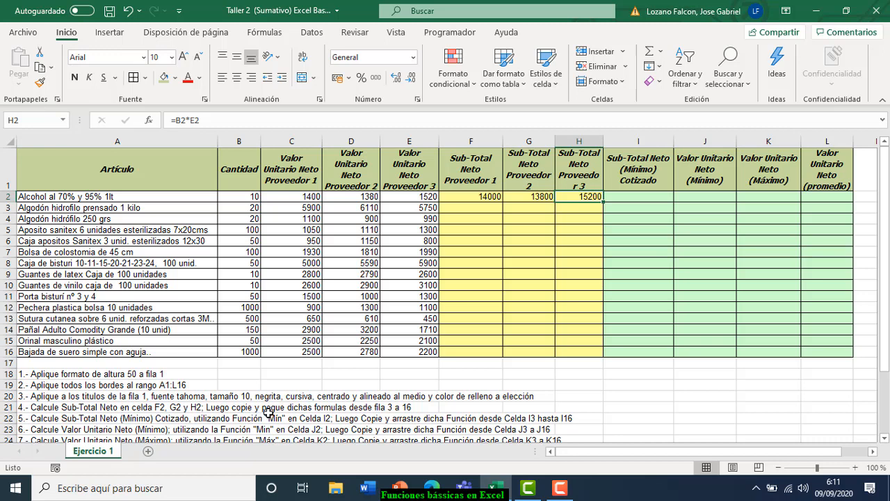
left_click(465, 196)
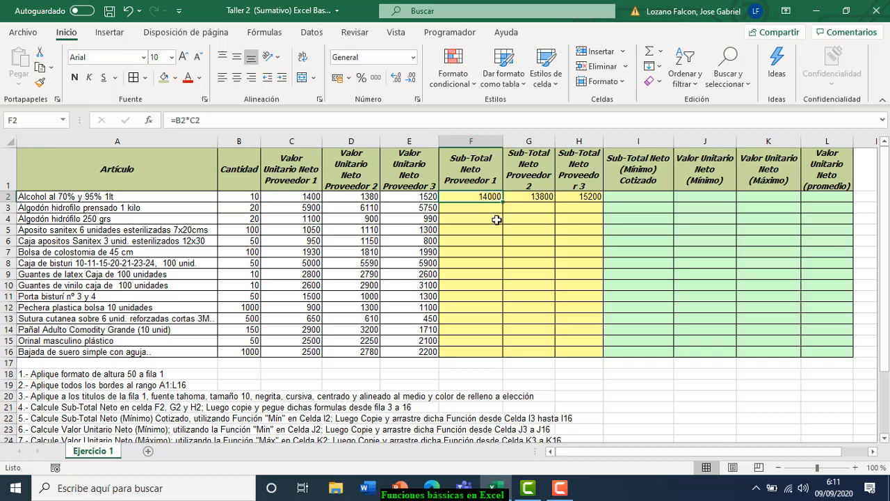
left_click(474, 197)
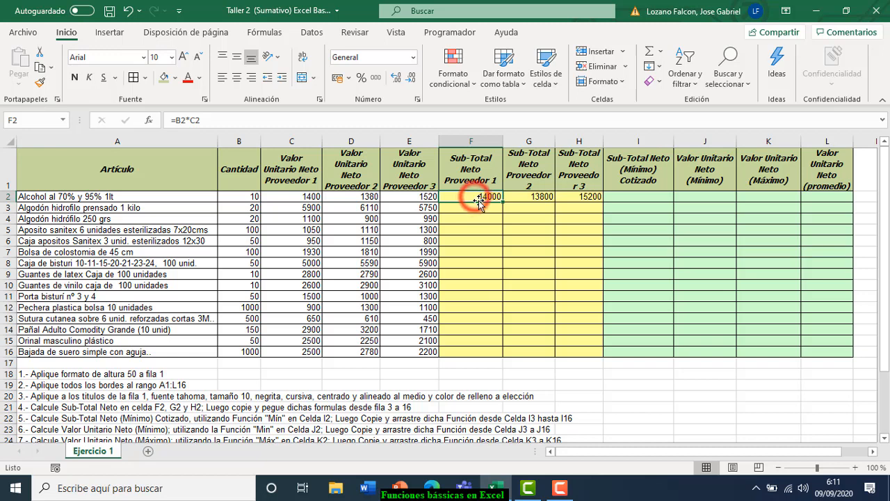
left_click(521, 196)
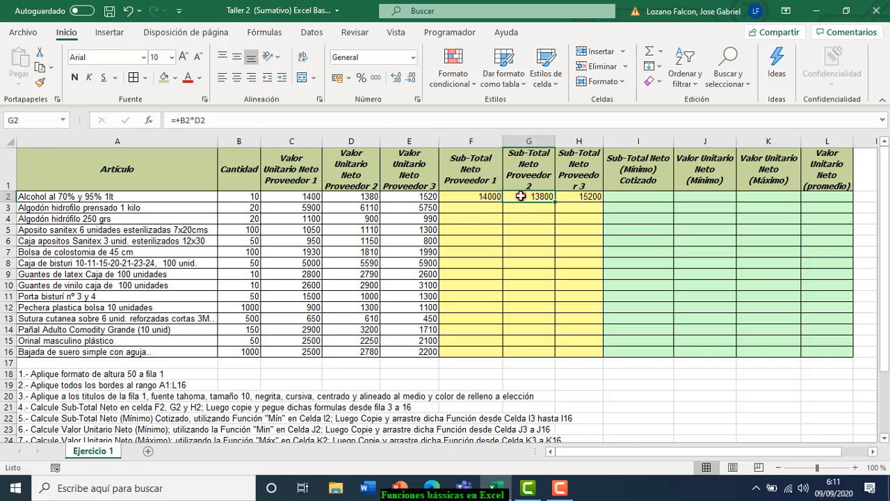
left_click(584, 197)
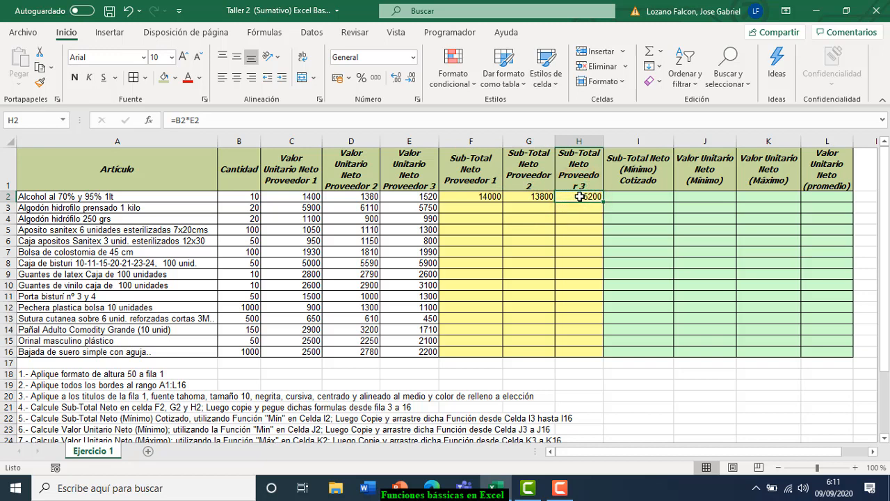
left_click(471, 197)
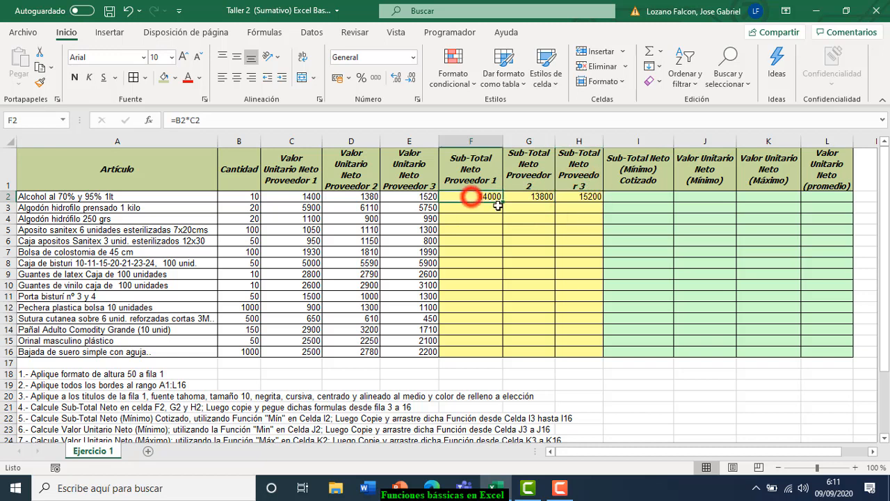
left_click(460, 198)
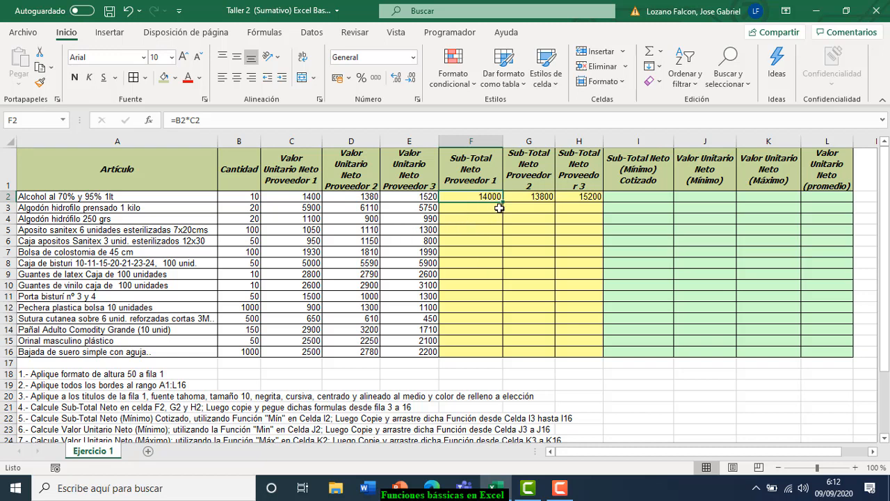
left_click(464, 196)
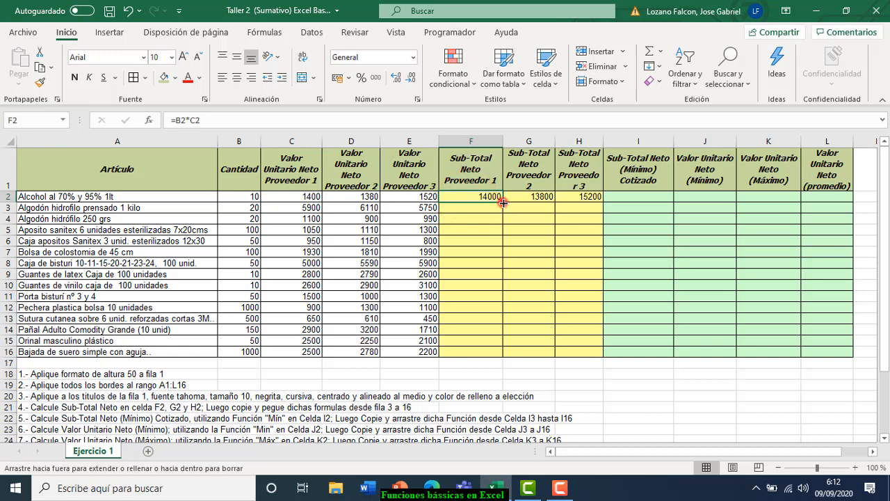
left_click_drag(503, 202, 501, 355)
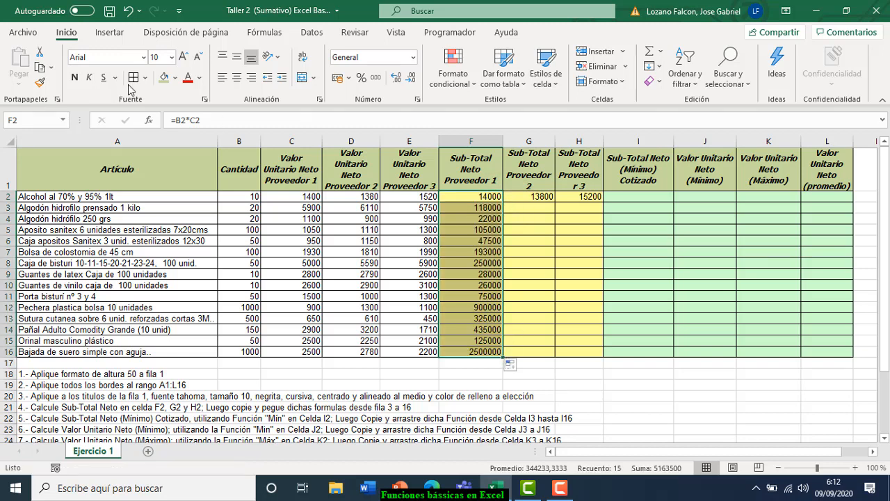
left_click(127, 11)
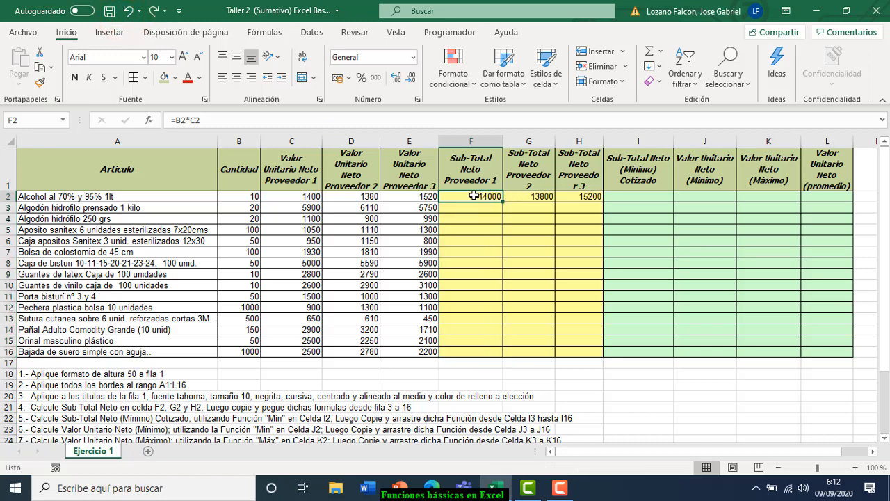
left_click_drag(457, 198, 566, 200)
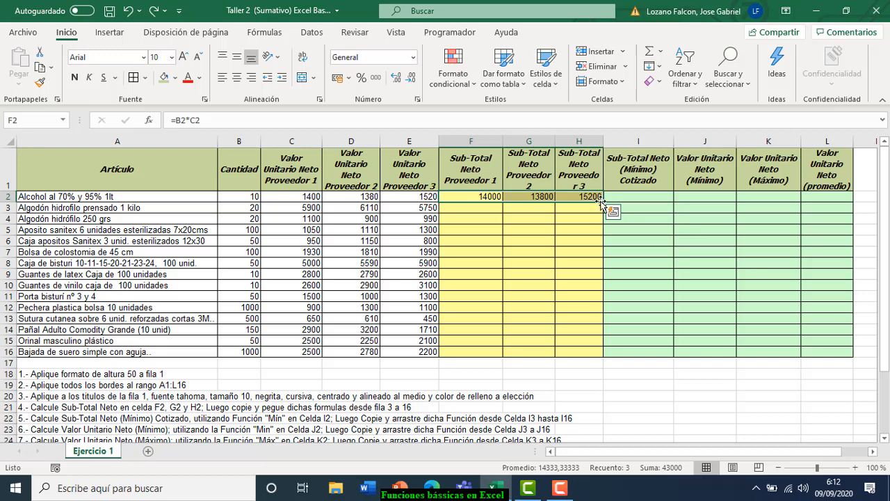
- Fill the F2:H2 subtotal formulas down to row 16, ending at 2500000, 2780000 and 2200000
left_click_drag(602, 202, 584, 356)
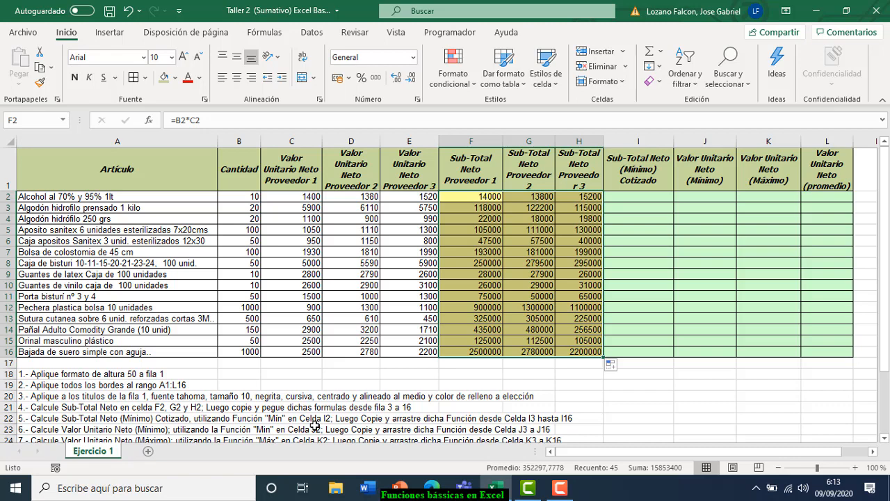
left_click(636, 195)
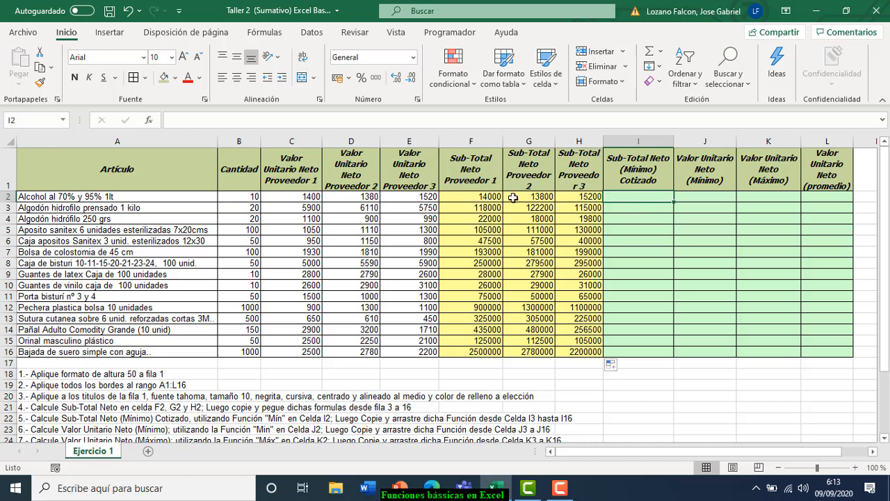
- With cell I2 selected, bring up the AutoSum function list (Suma, Promedio, Máx, Mín)
left_click(464, 197)
left_click_drag(514, 197, 475, 197)
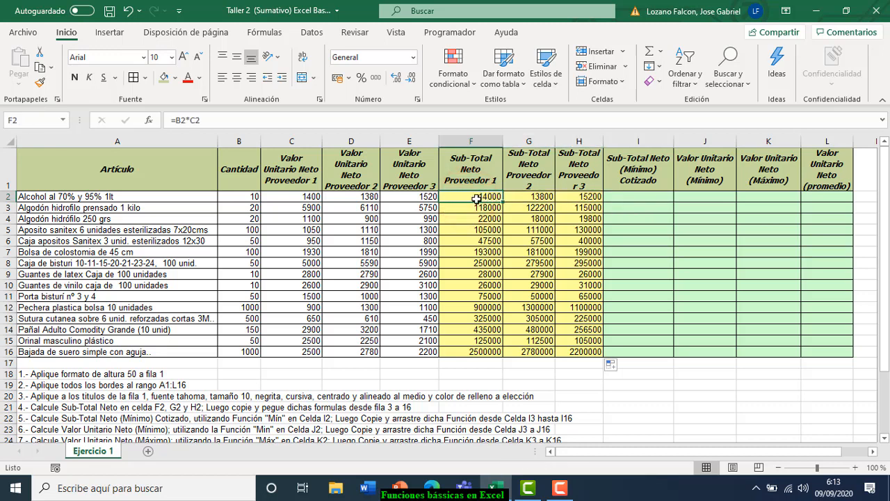
left_click(634, 196)
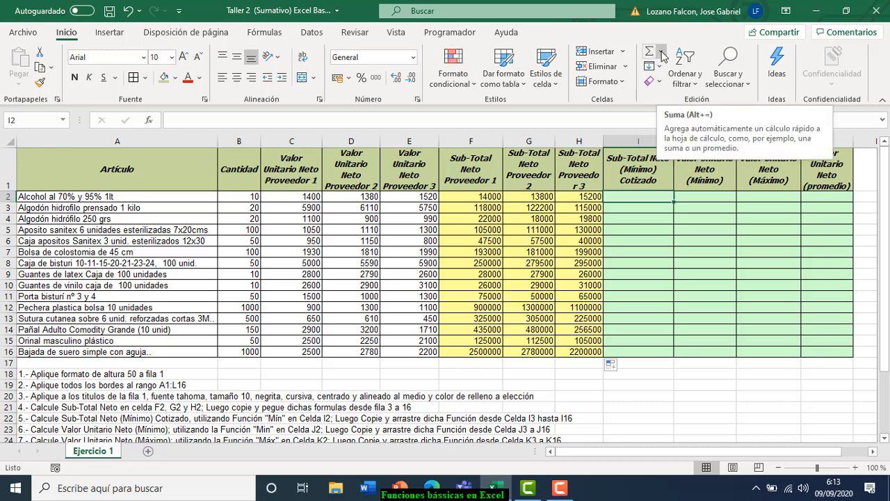
left_click(662, 56)
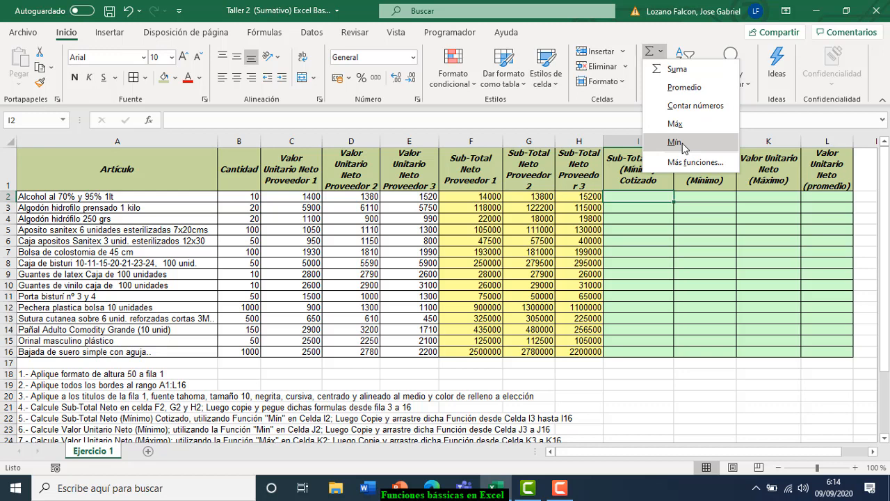
- Enter =MIN(F2:H2) in I2 so it shows the lowest subtotal, 13800
left_click(675, 142)
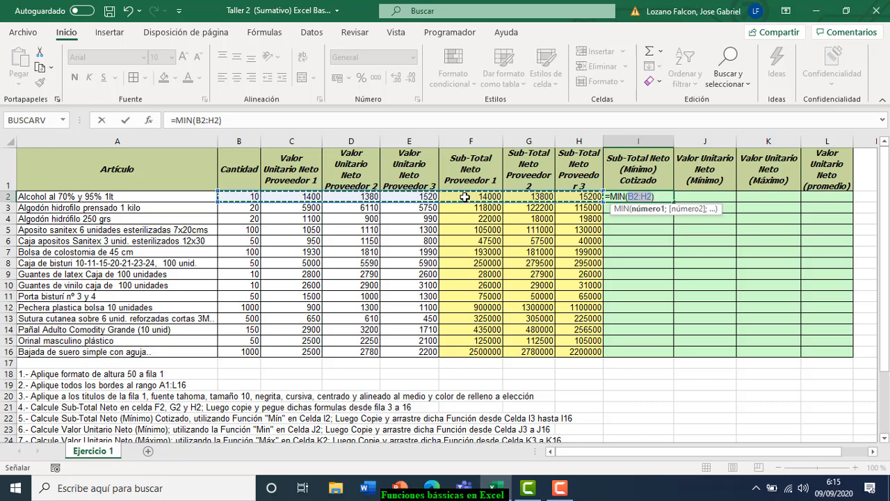
left_click_drag(465, 197, 558, 197)
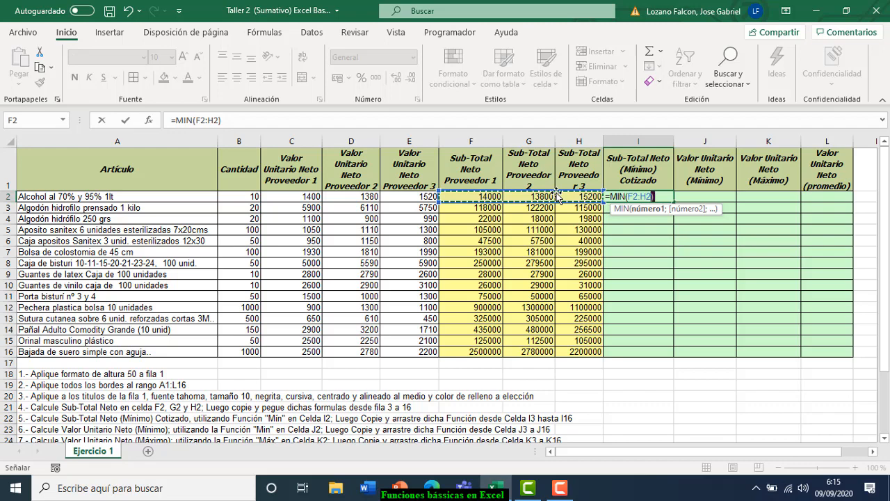
key("Return")
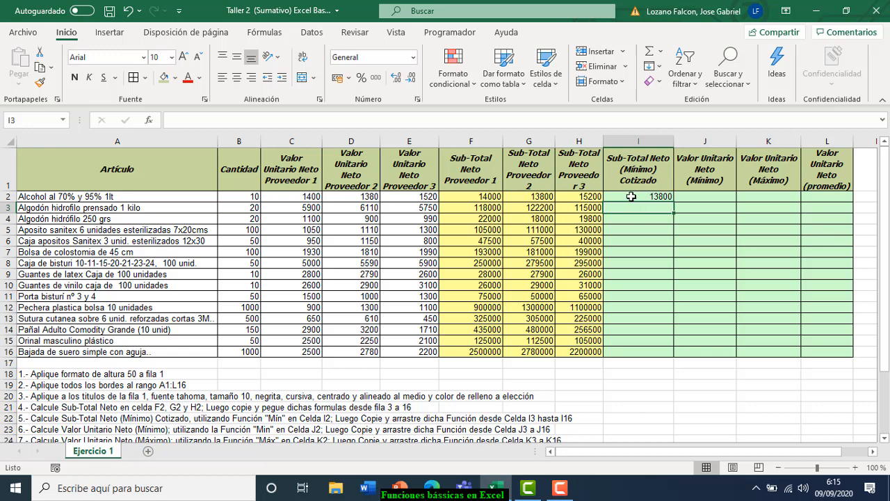
- Copy I2's MIN formula down through I16, ending at 2200000
left_click(630, 197)
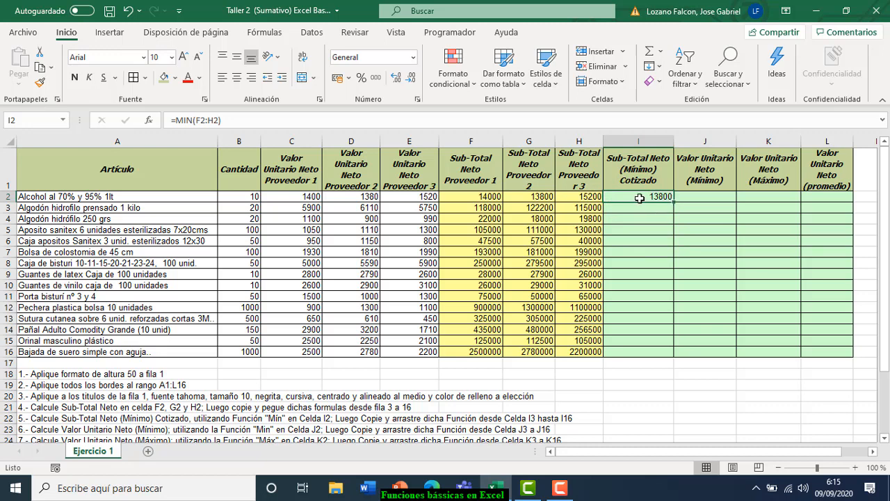
left_click(627, 197)
left_click_drag(674, 203, 671, 358)
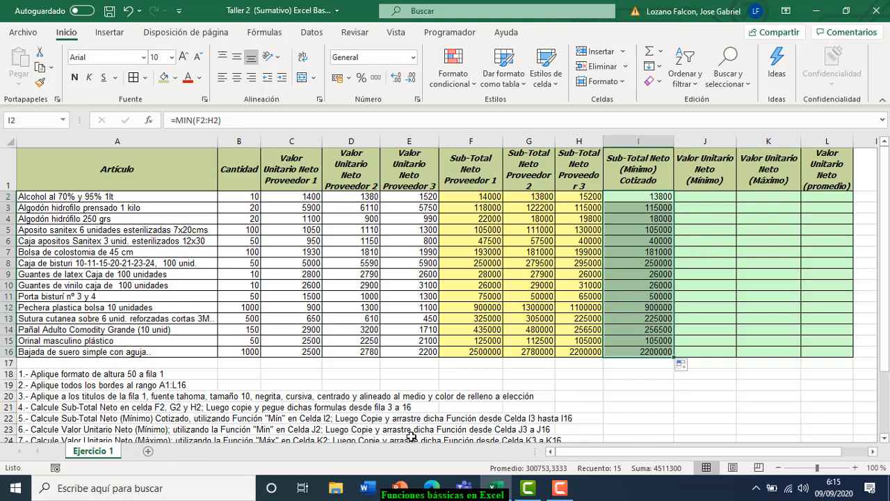
left_click_drag(885, 309, 883, 308)
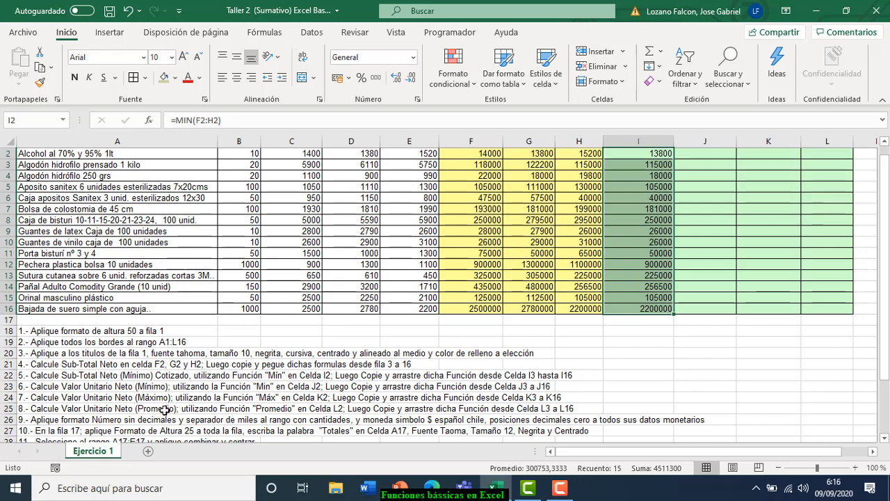
left_click(164, 409)
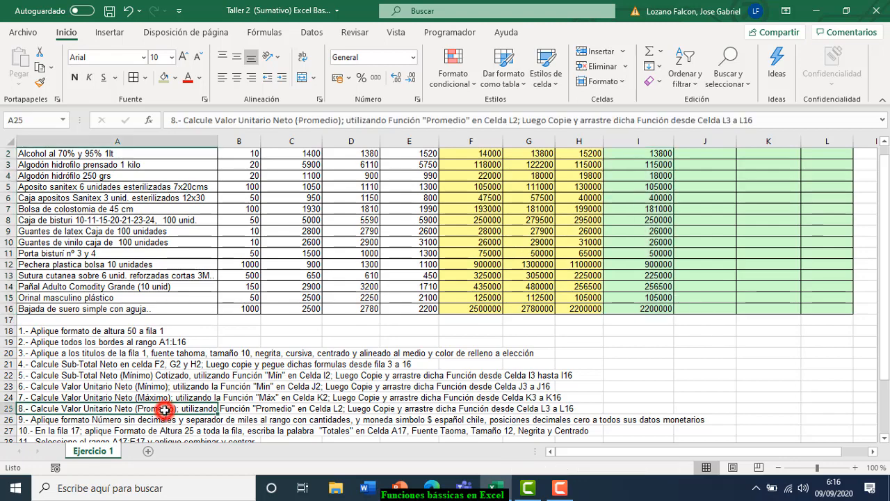
left_click(270, 386)
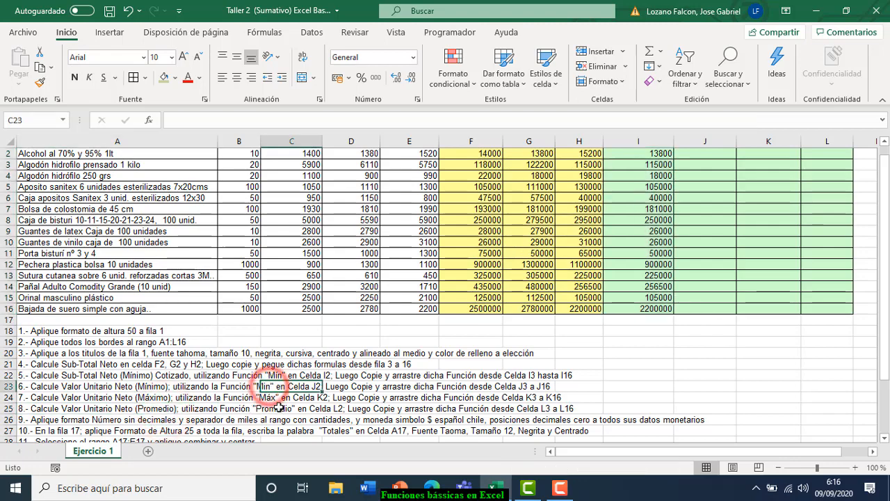
left_click(268, 397)
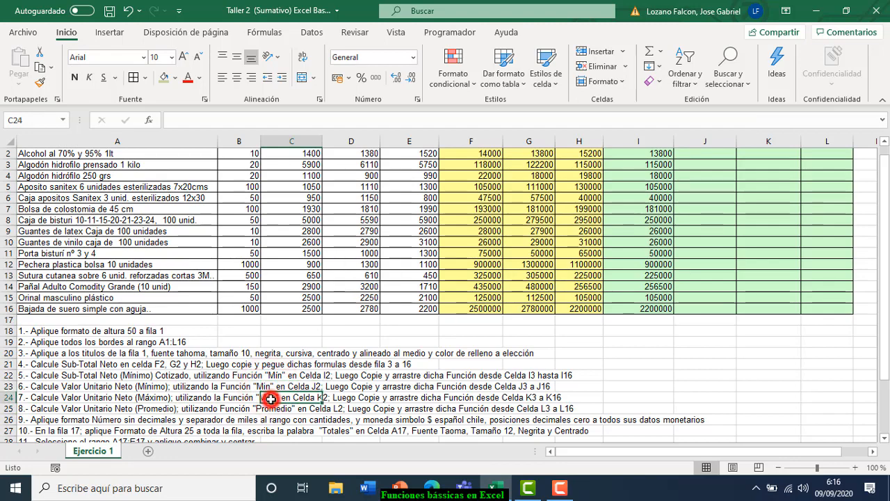
left_click(278, 411)
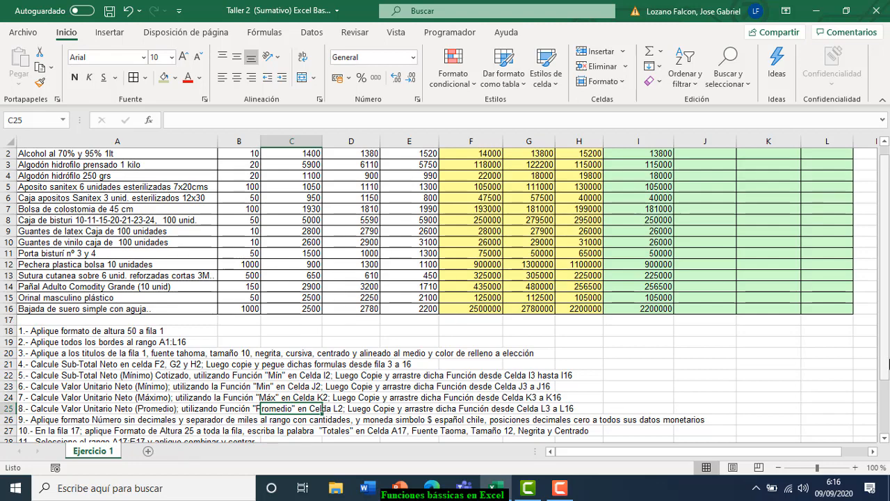
left_click_drag(881, 366, 881, 361)
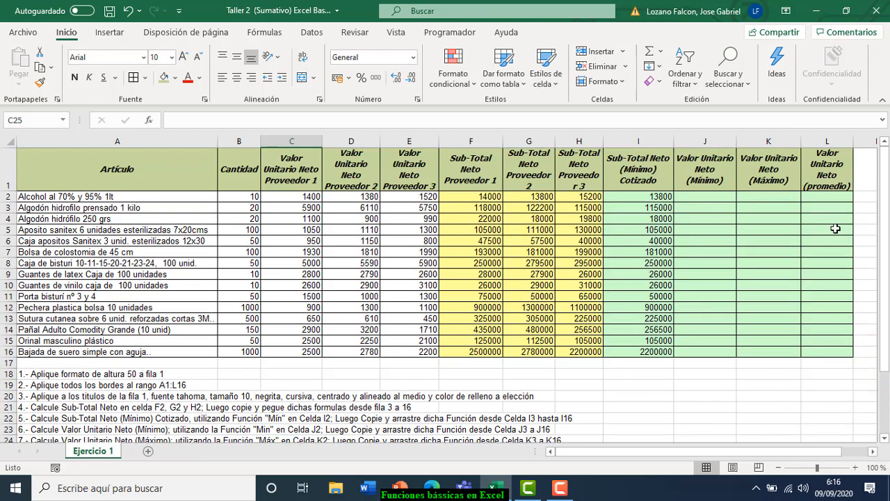
- Put =MIN(C2:E2) in J2 via AutoSum Mín, showing the lowest unit price 1380
left_click(702, 196)
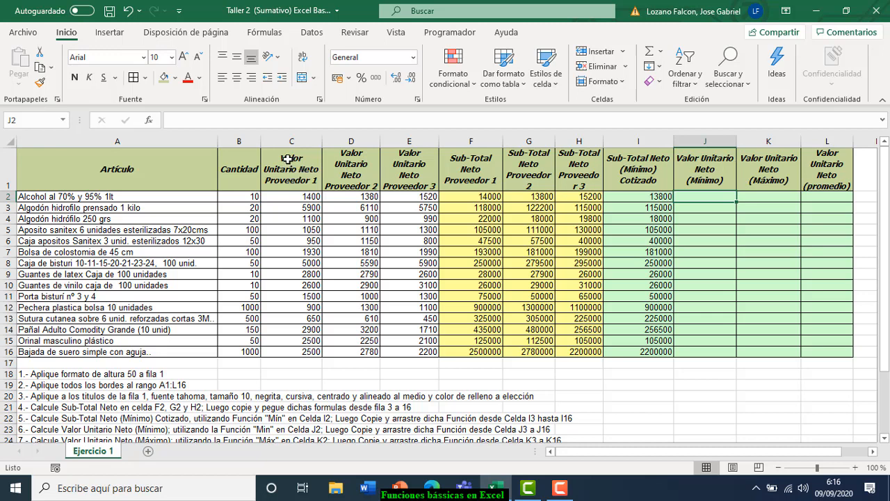
left_click(289, 197)
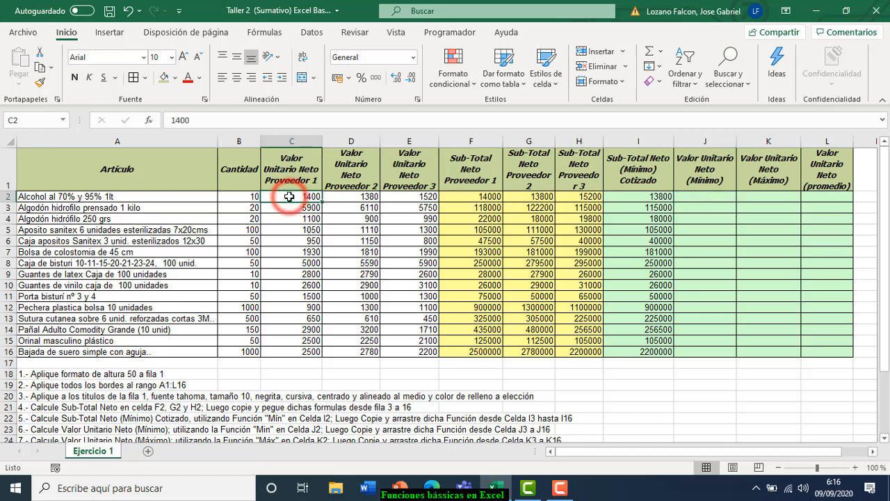
left_click(349, 197)
left_click(408, 197)
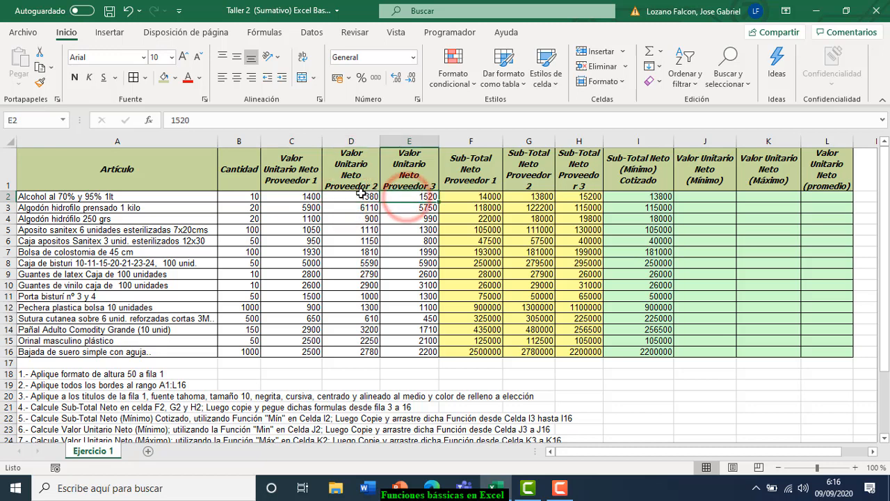
left_click(707, 197)
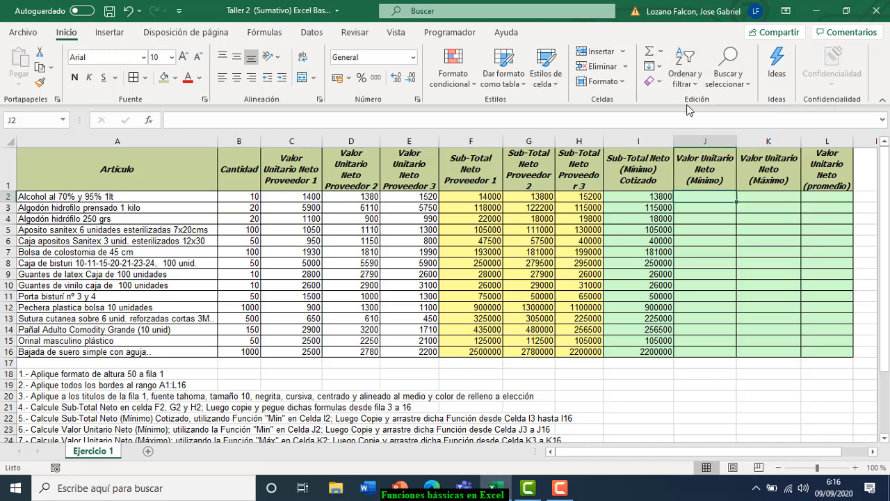
left_click(660, 52)
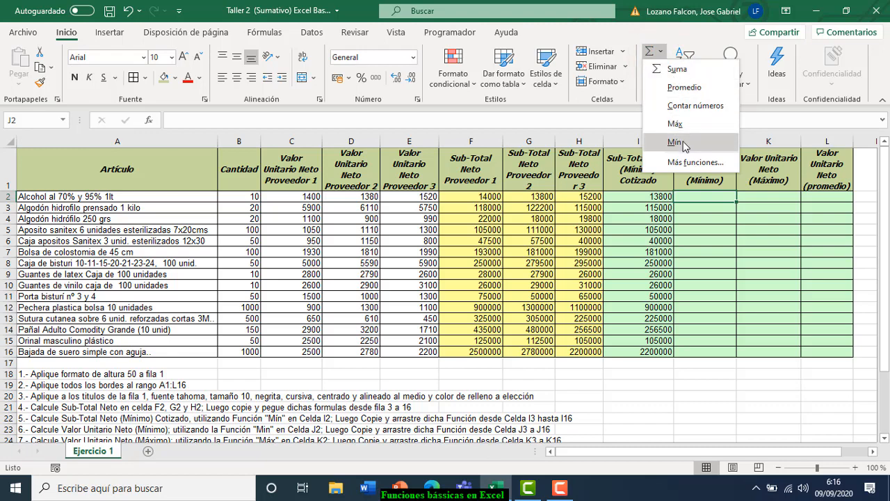
left_click(676, 142)
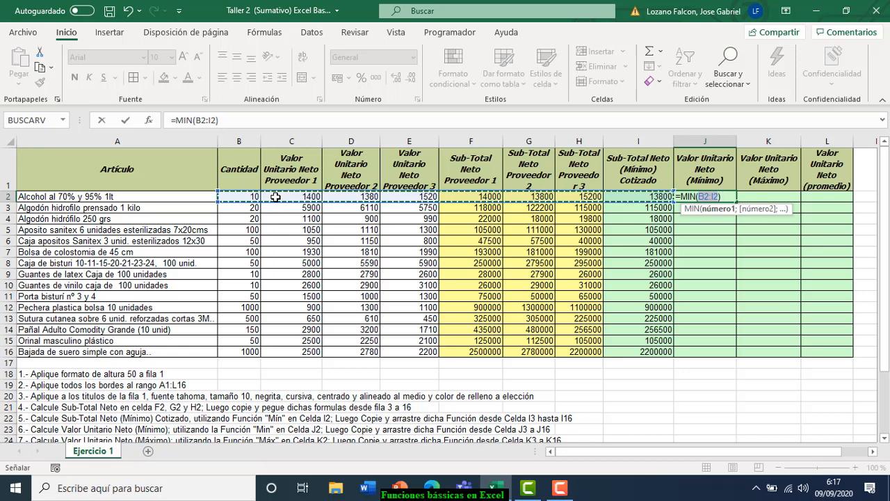
left_click_drag(275, 197, 405, 197)
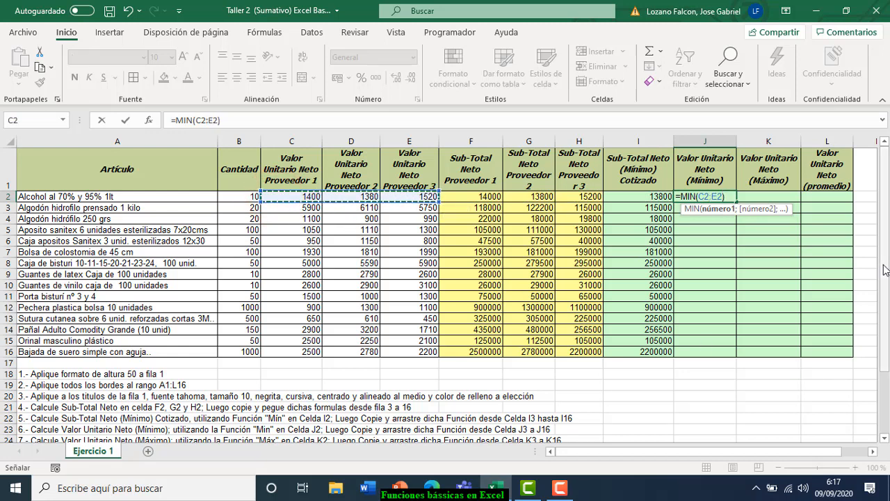
key("Return")
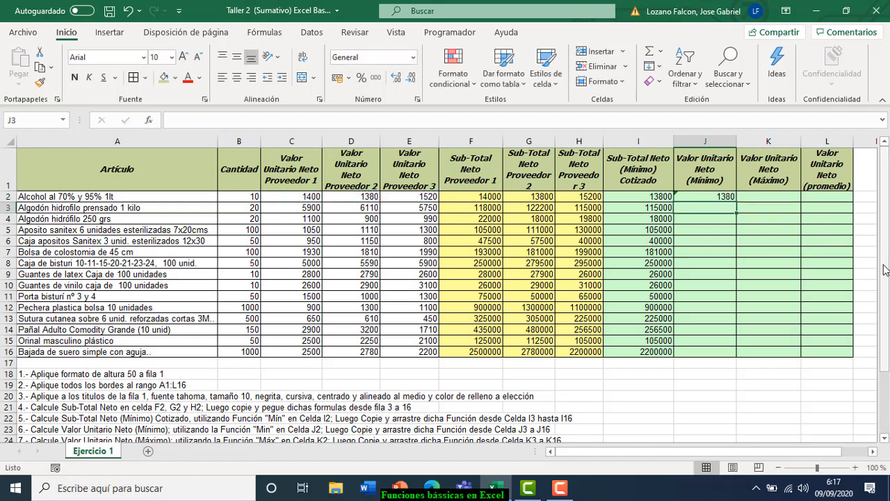
- Put =MAX(C2:E2) in K2 via AutoSum Máx, showing the highest unit price 1520
left_click(762, 197)
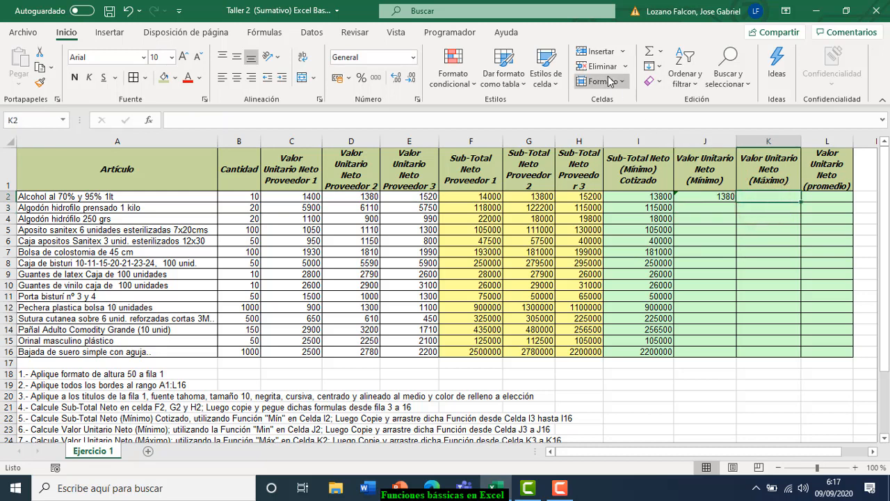
left_click(663, 53)
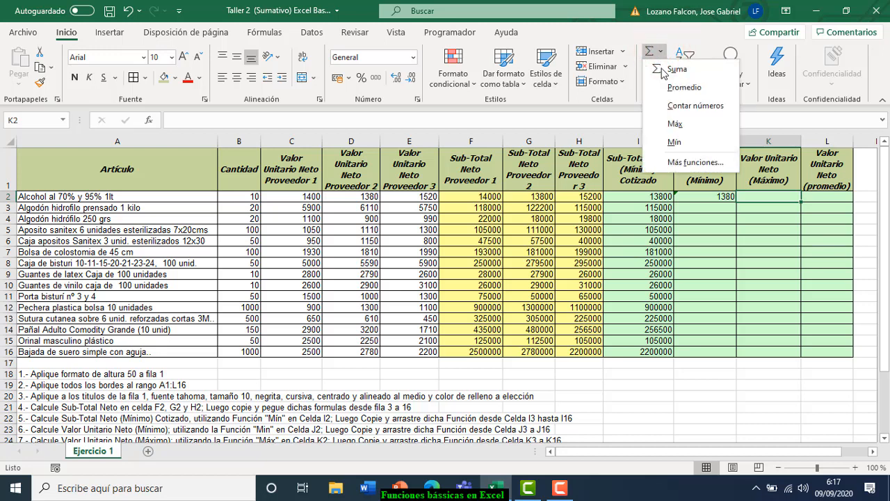
left_click(690, 125)
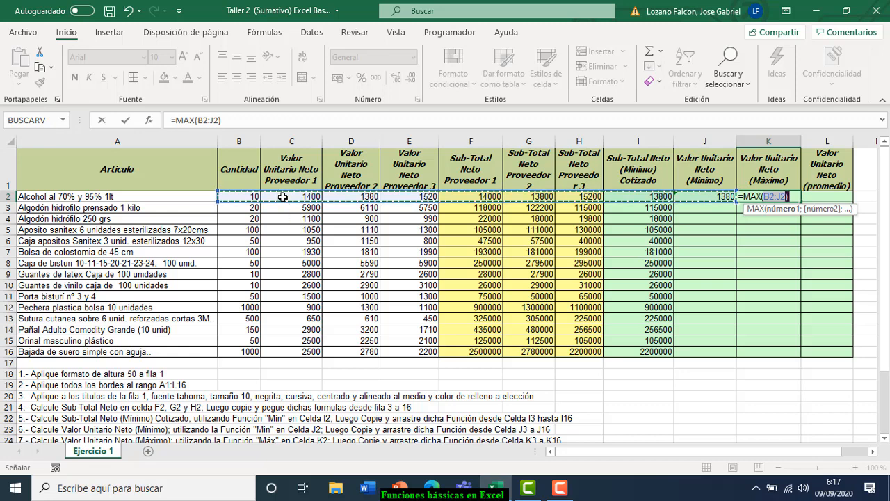
left_click_drag(283, 196, 401, 197)
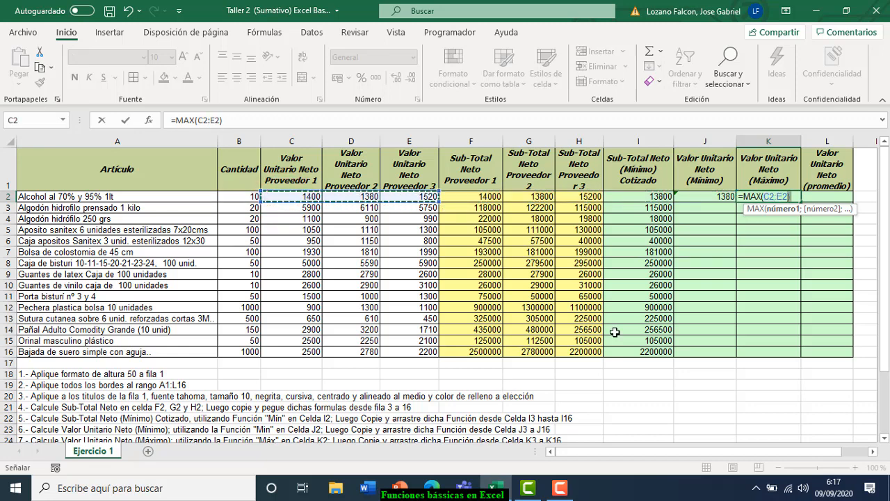
key("Return")
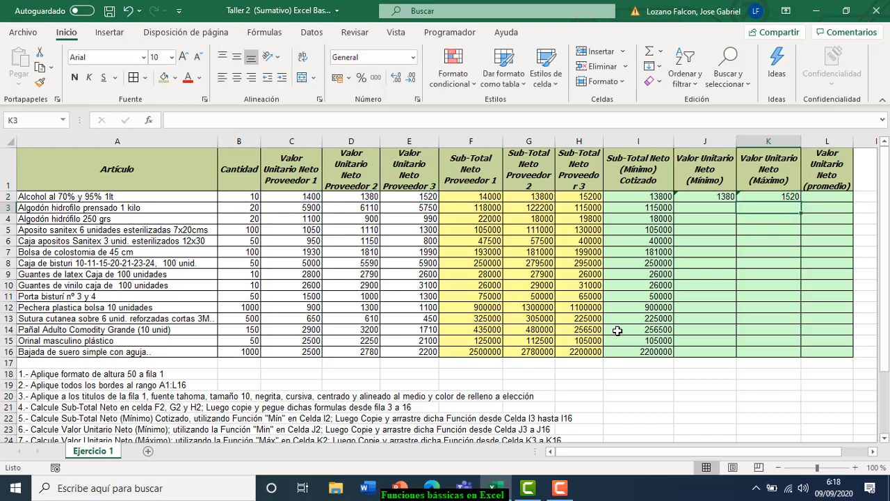
- Put =PROMEDIO(C2:E2) in L2, averaging the supplier prices to 1433,33333
left_click(827, 197)
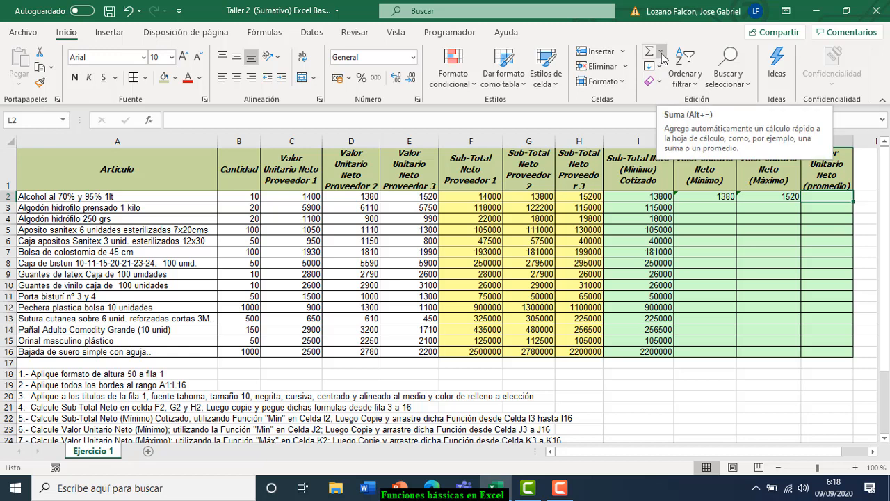
left_click(661, 54)
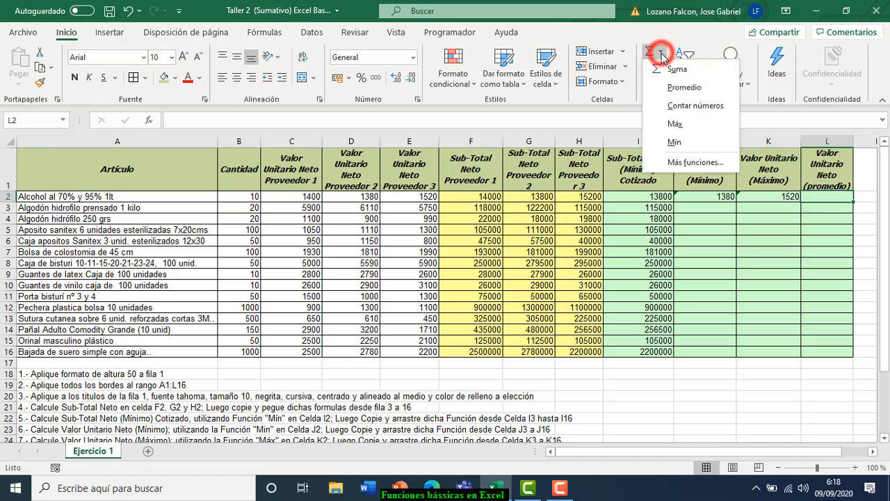
left_click(680, 89)
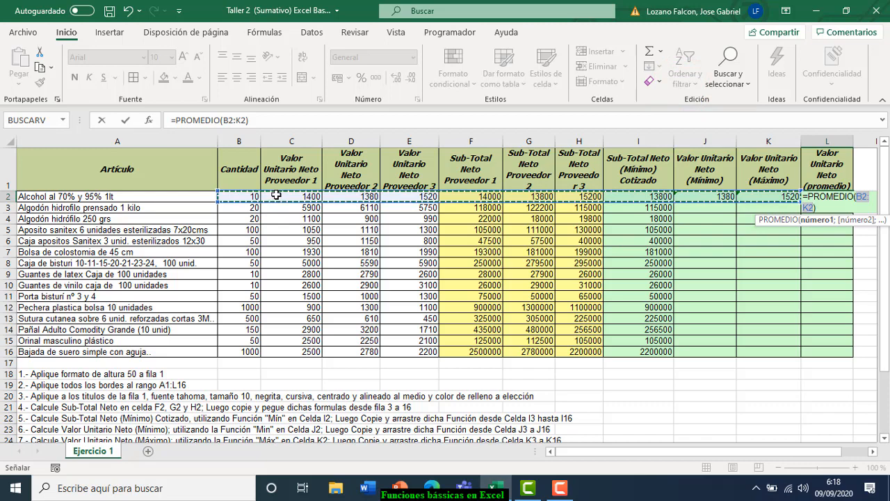
left_click_drag(276, 195, 408, 196)
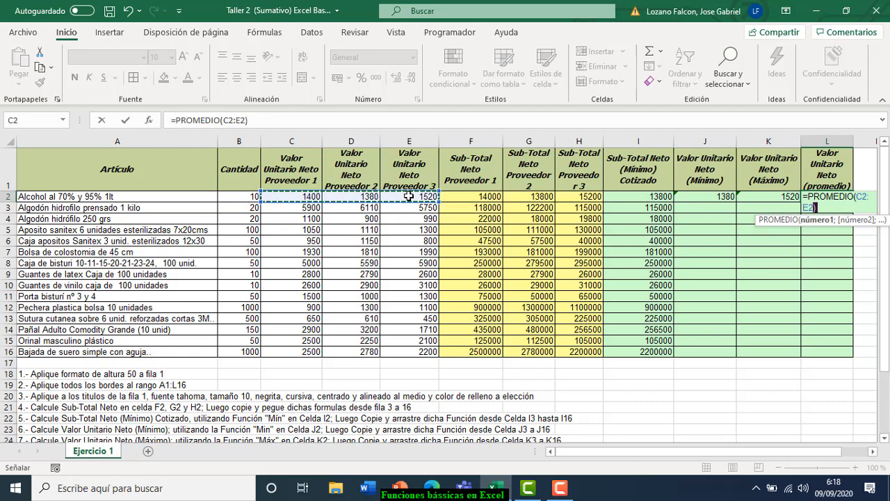
key("Return")
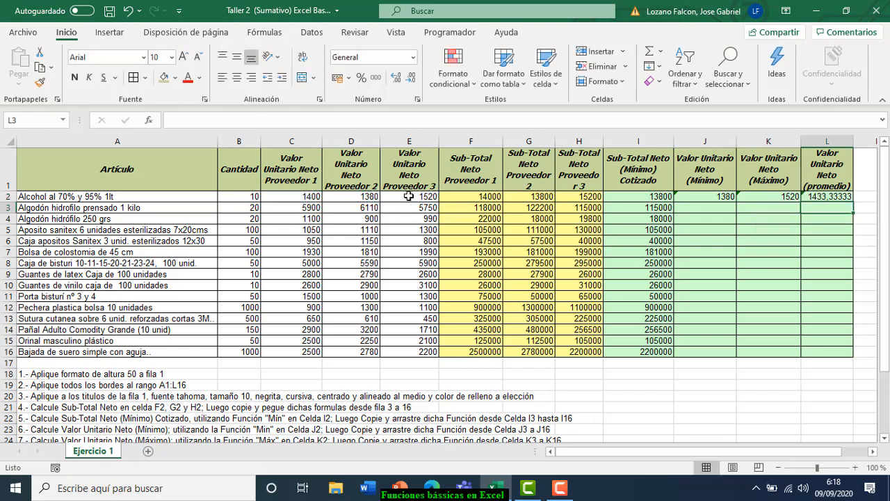
left_click(828, 197)
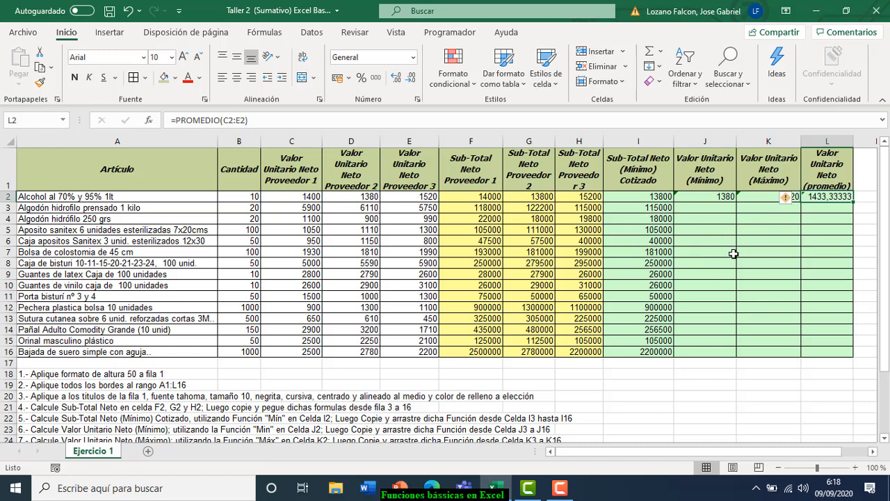
- Fill J2's minimum formula down column J, then undo that single-column fill
left_click(694, 197)
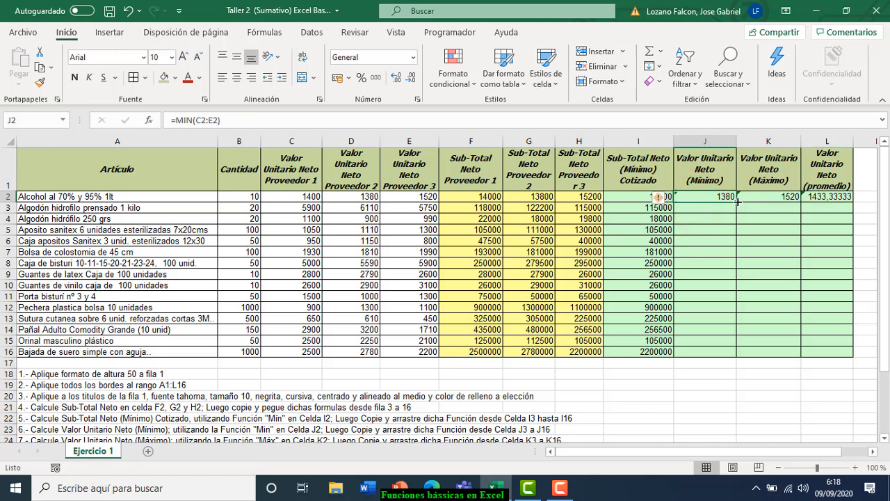
left_click_drag(737, 201, 737, 356)
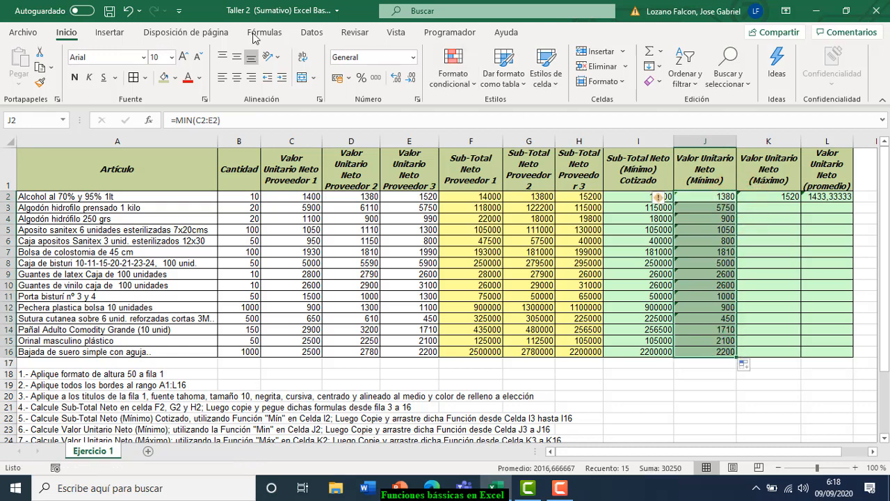
left_click(128, 11)
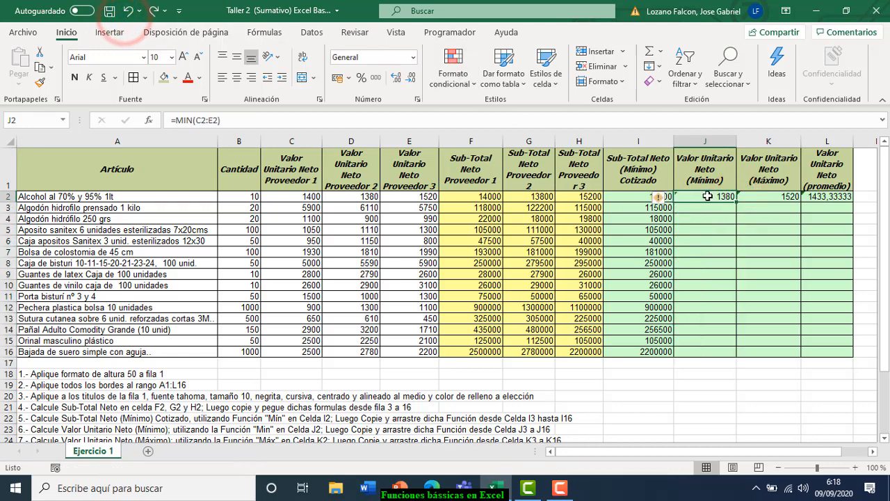
- Copy the J2:L2 formulas down to row 16, ending at 2200, 2780 and 2493,33333
left_click_drag(703, 198, 811, 197)
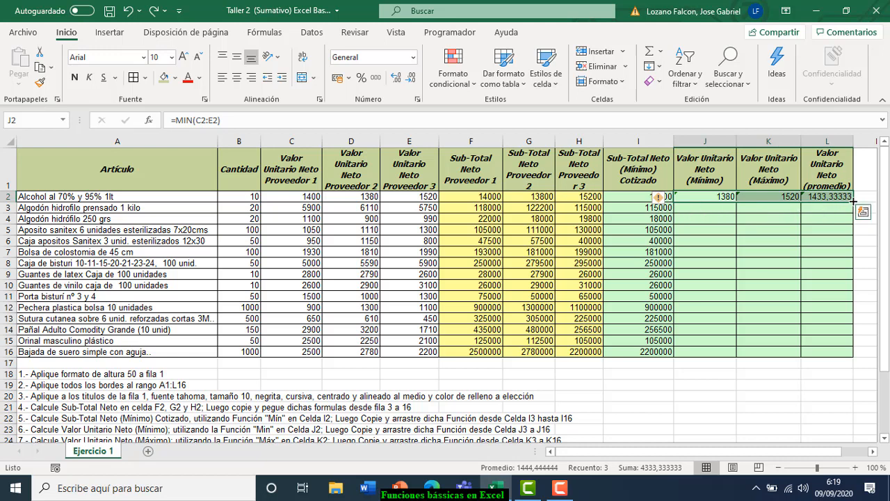
left_click(708, 245)
left_click_drag(696, 196, 815, 197)
left_click_drag(854, 201, 853, 358)
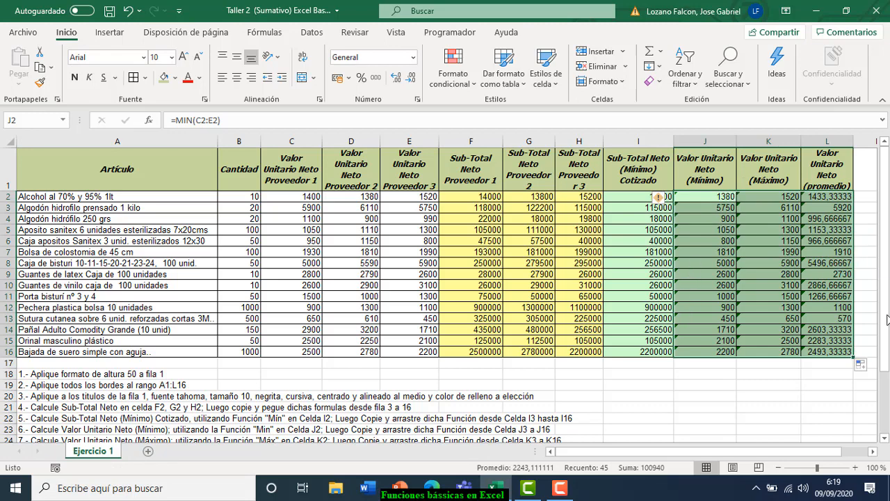
left_click_drag(884, 324, 884, 345)
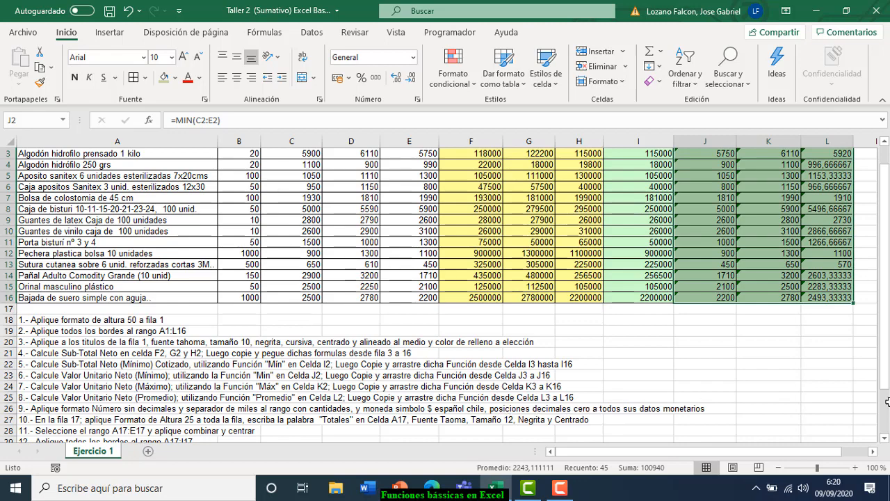
- Select the Cantidad quantities B2:B16 and bring up the Formato cell options
left_click_drag(886, 369, 886, 362)
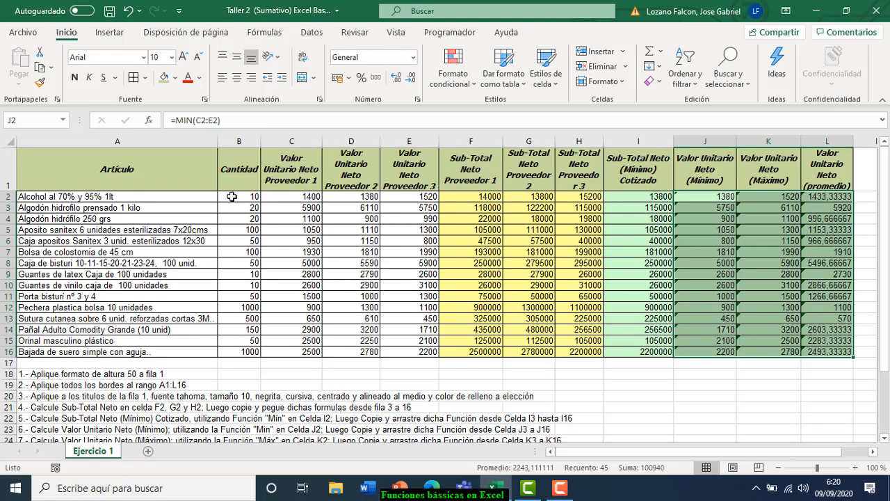
left_click(232, 197)
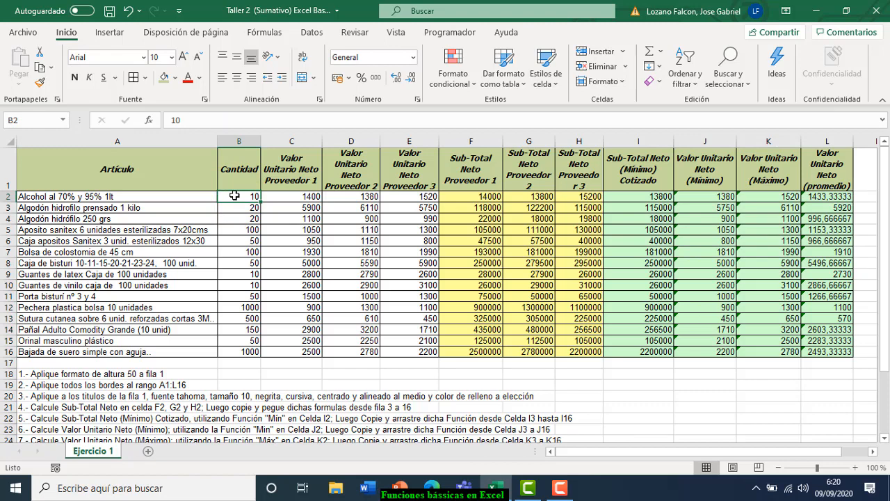
left_click_drag(235, 197, 234, 352)
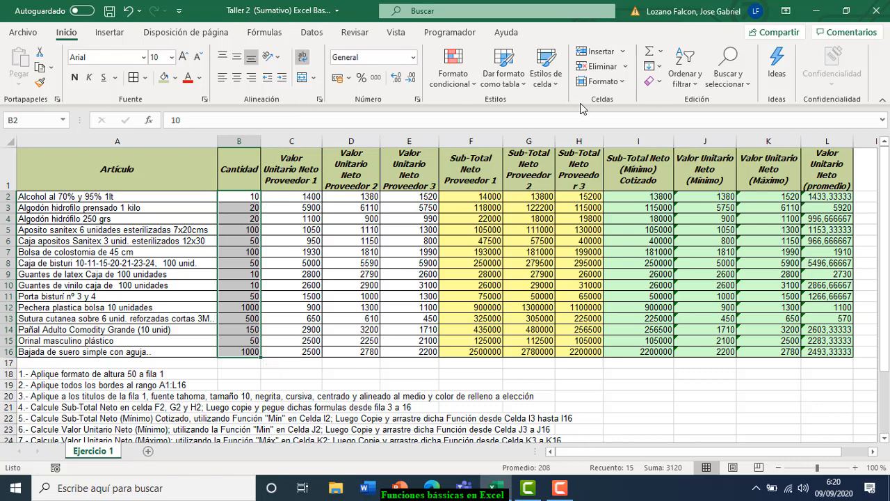
left_click(623, 84)
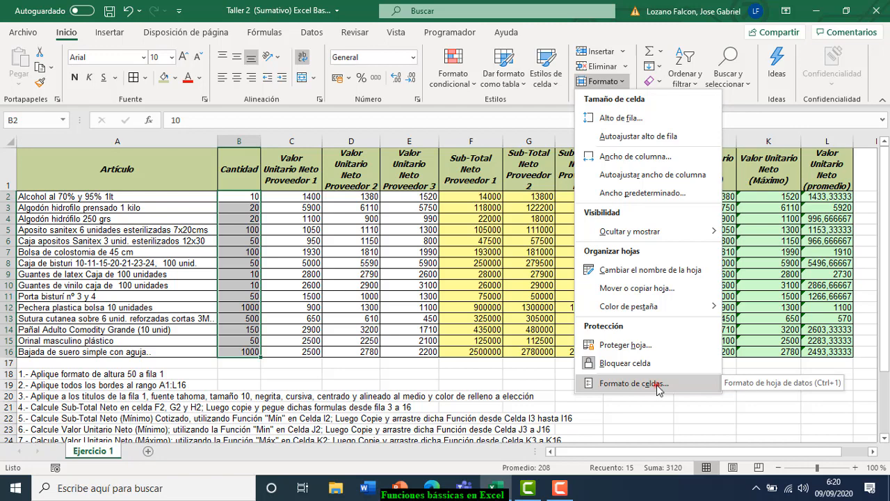
- Format B2:B16 as Número with 0 decimal places and a thousands separator
left_click(657, 389)
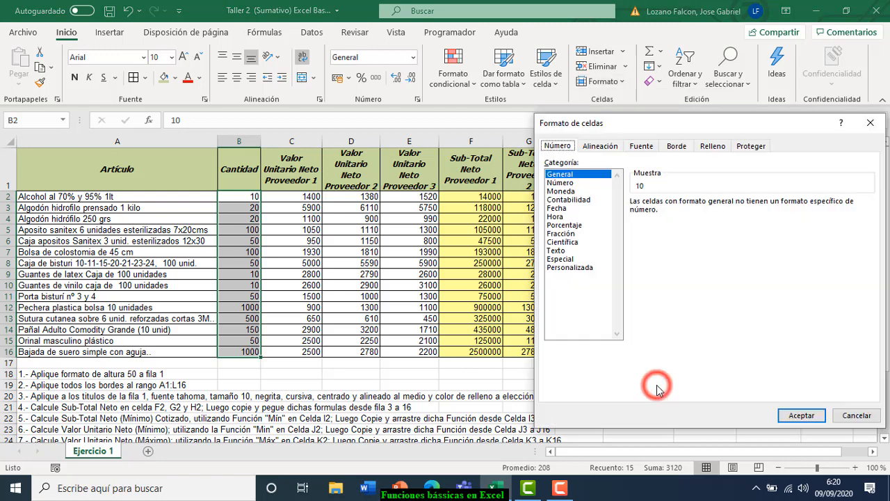
left_click(560, 183)
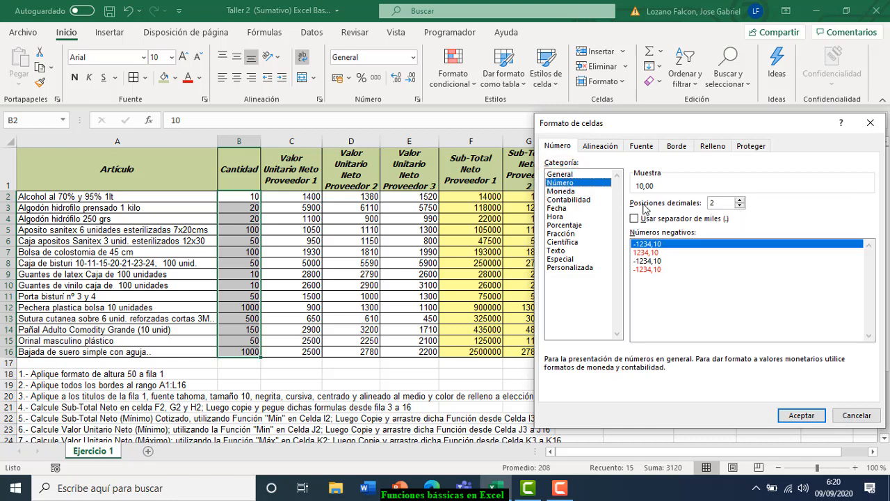
left_click(740, 206)
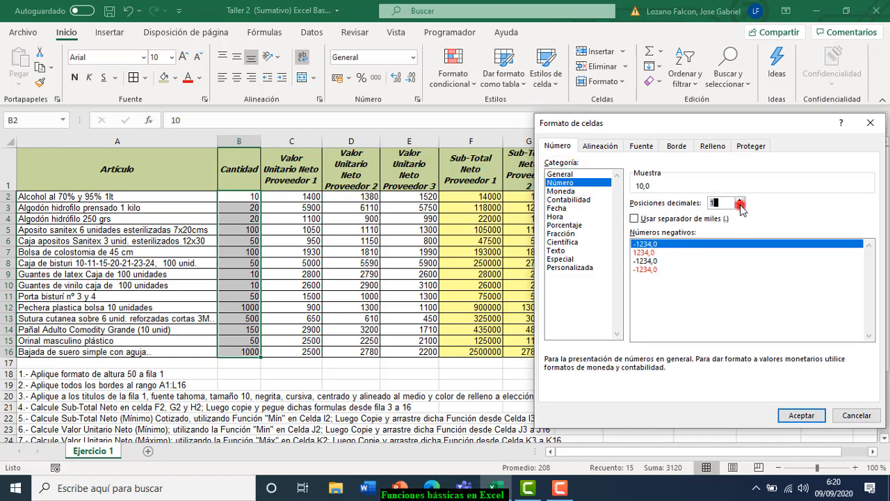
left_click(740, 206)
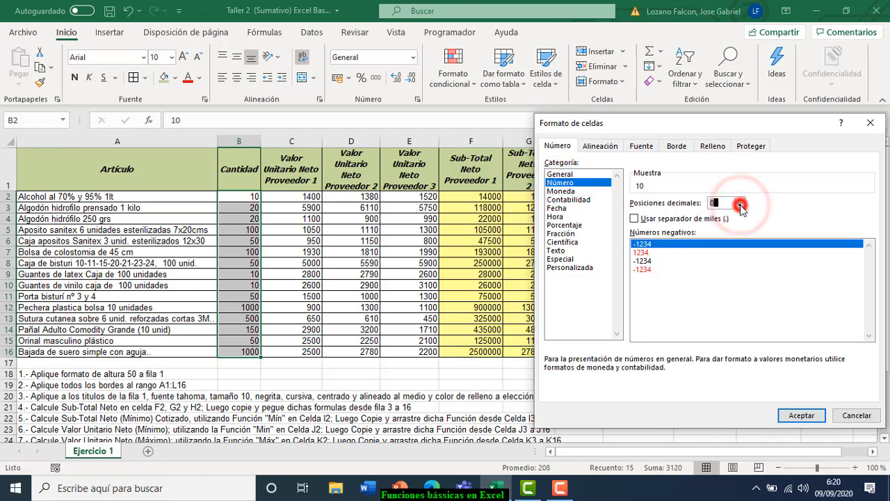
left_click(635, 219)
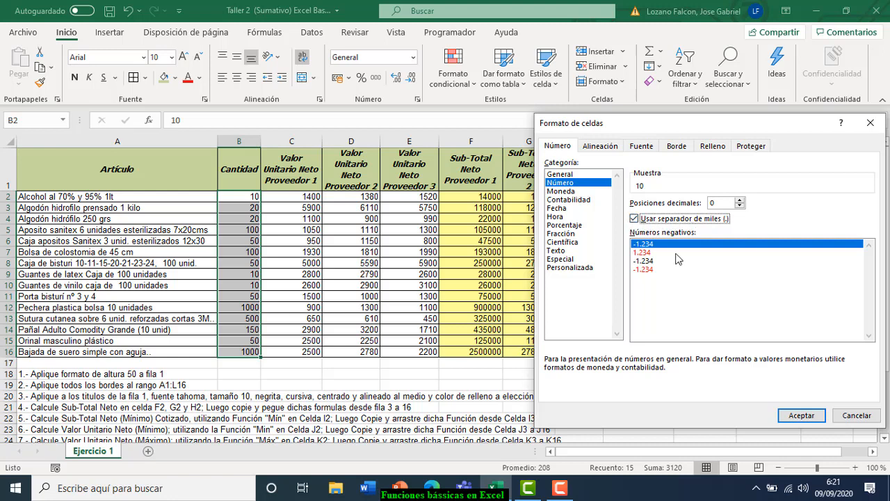
left_click(801, 415)
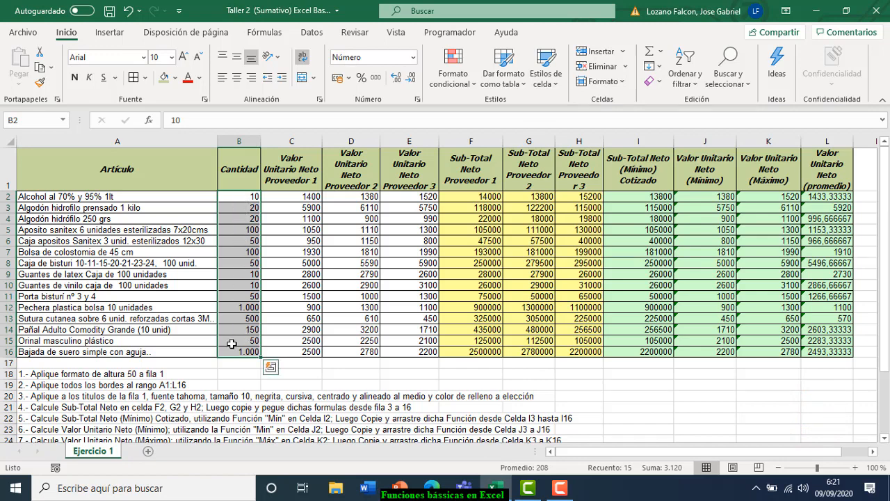
- Check that the quantities in B12 and B16 now read 1.000, then select C2
left_click(236, 308)
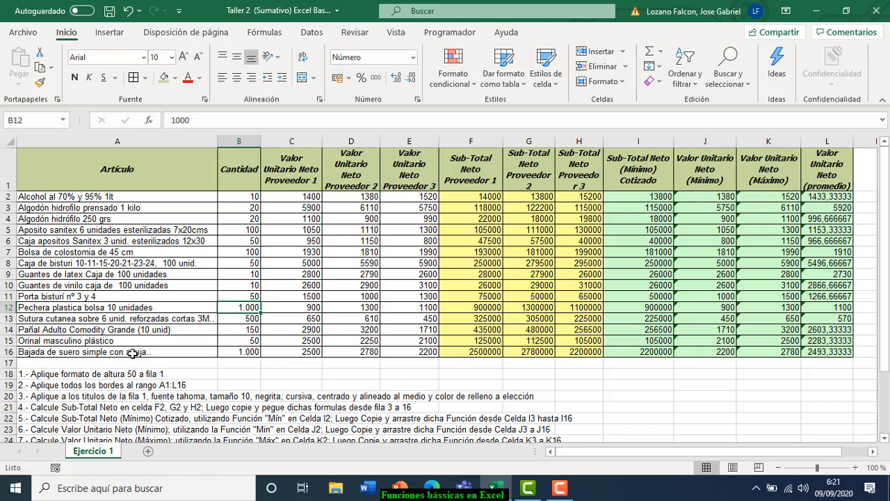
left_click(244, 352)
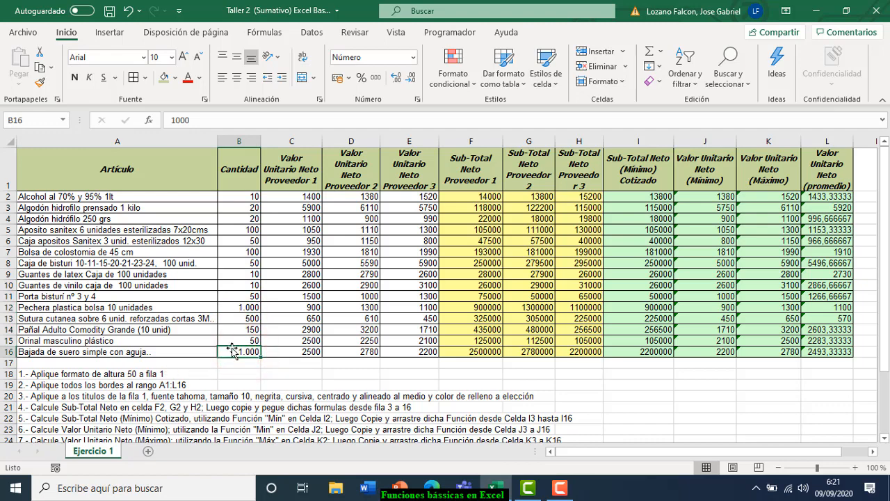
left_click(238, 308)
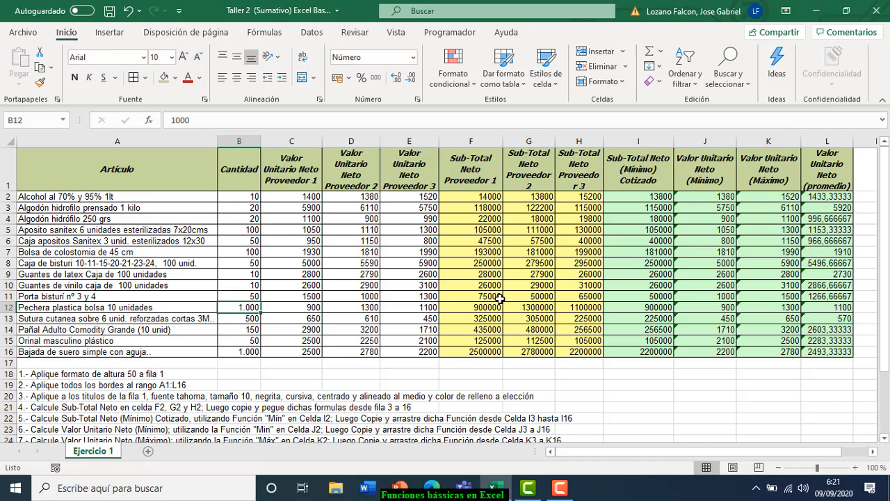
left_click(289, 196)
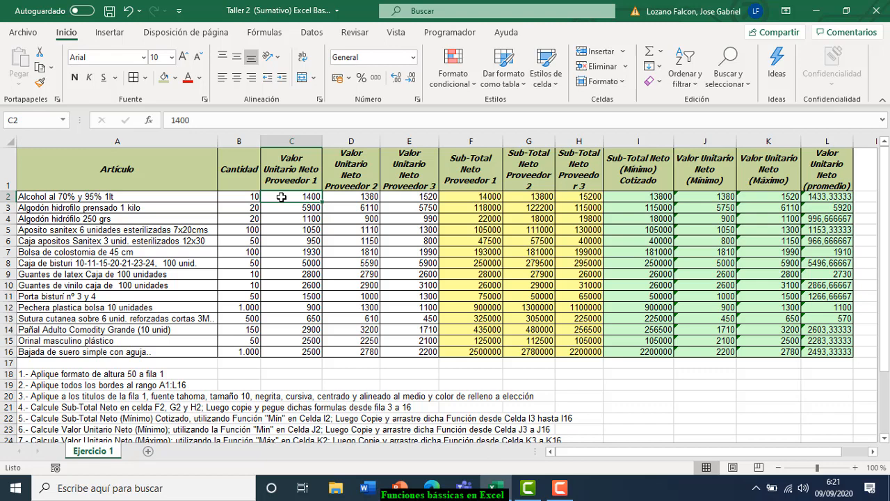
- Format C2:L16 as Moneda with 0 decimals and the $ Español (Chile) symbol
left_click_drag(281, 197, 812, 351)
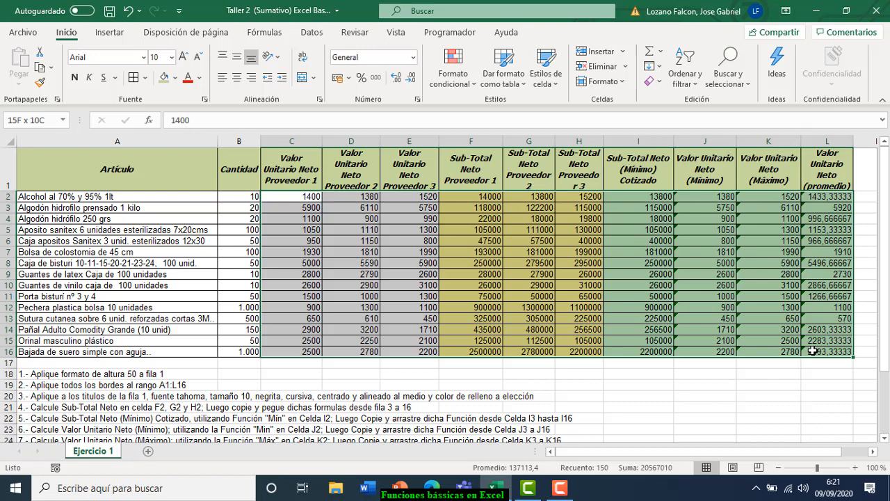
left_click_drag(813, 351, 814, 352)
left_click(621, 81)
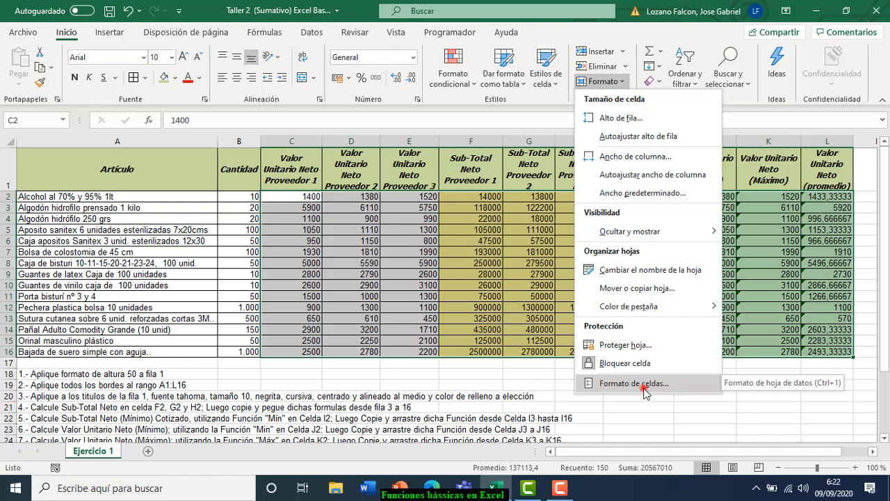
left_click(645, 391)
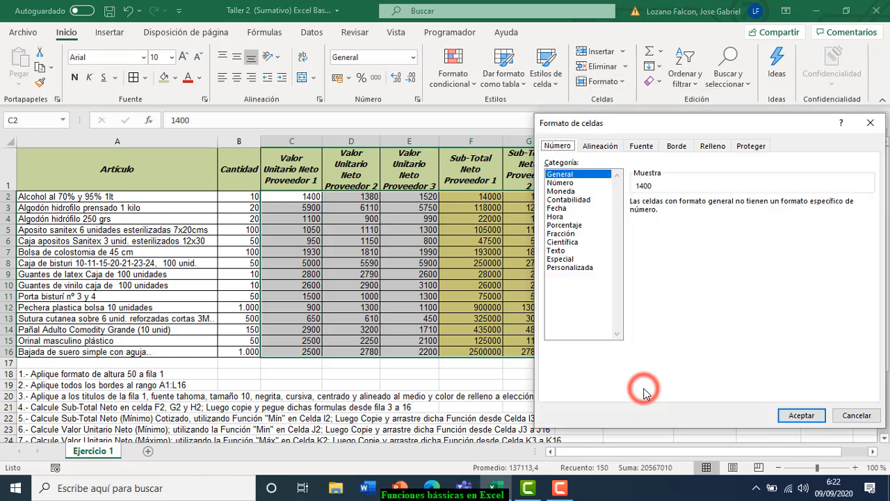
left_click(568, 190)
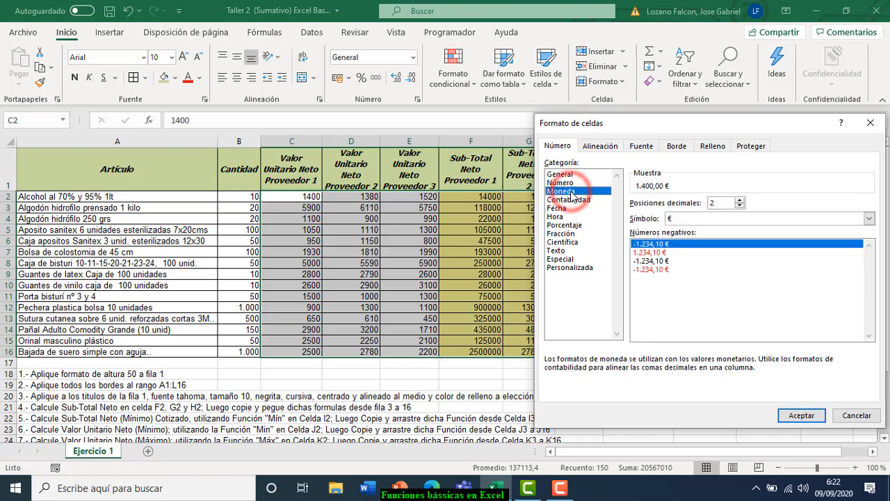
left_click(740, 207)
left_click(740, 206)
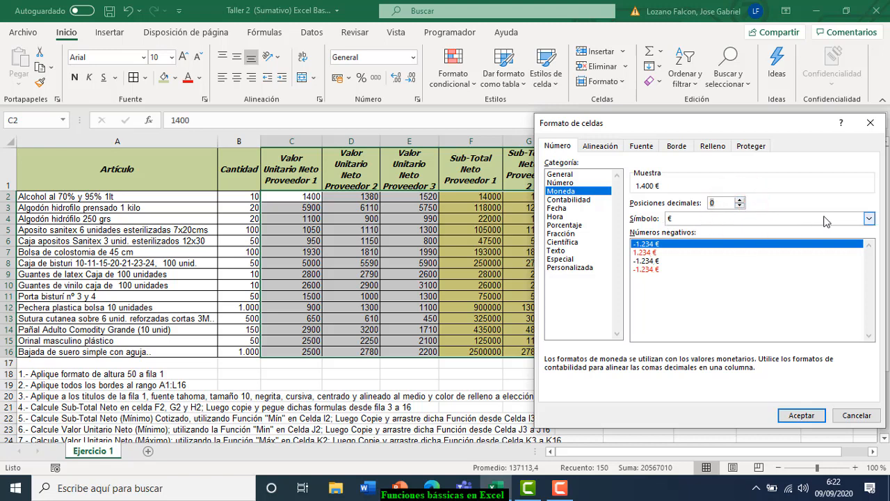
left_click(870, 218)
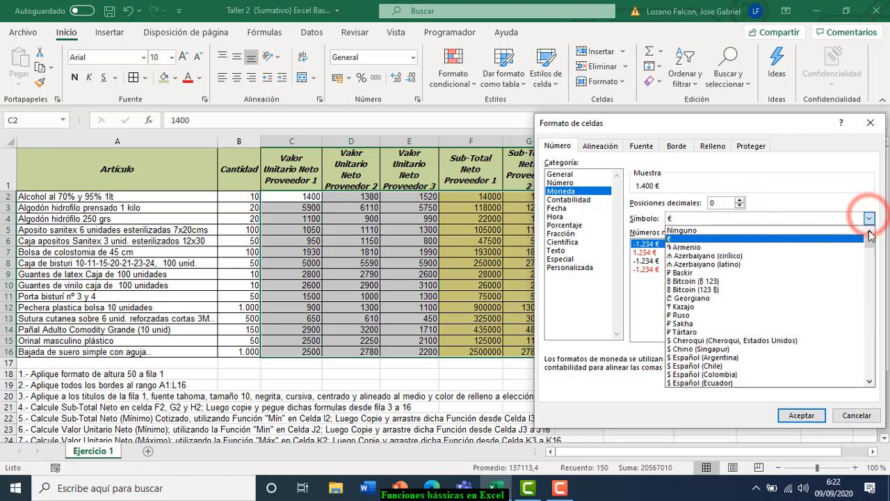
left_click(870, 242)
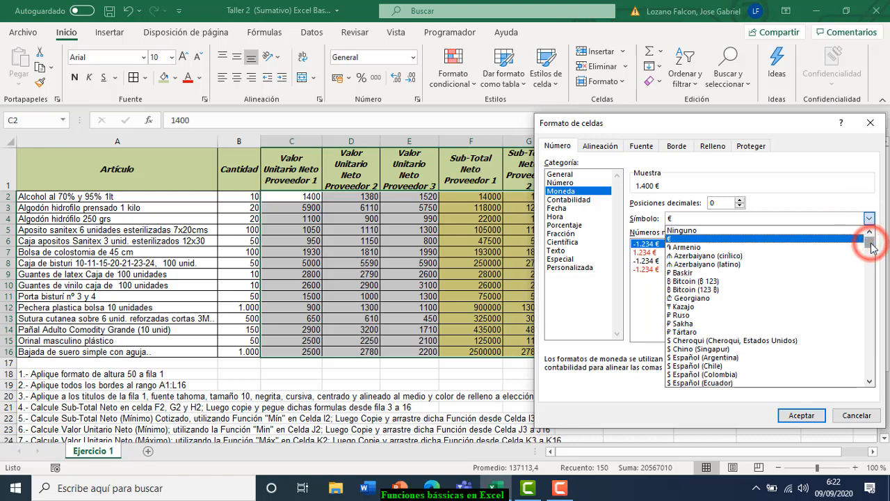
left_click(699, 366)
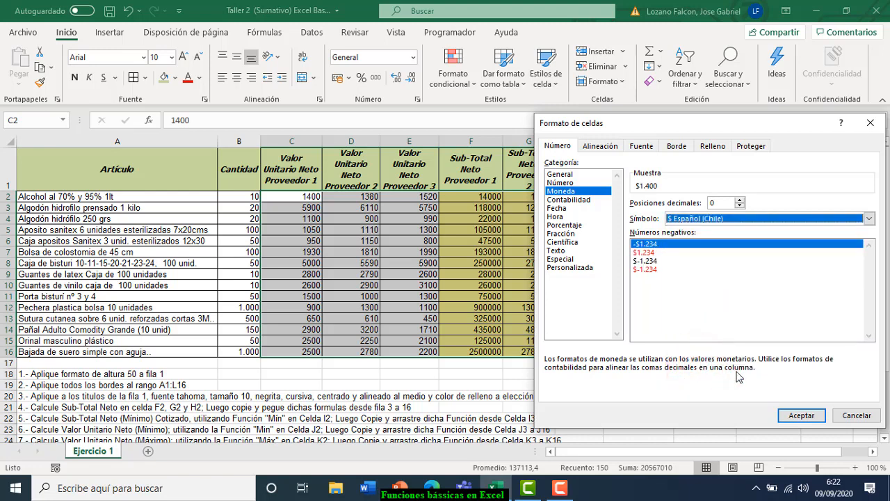
left_click(802, 416)
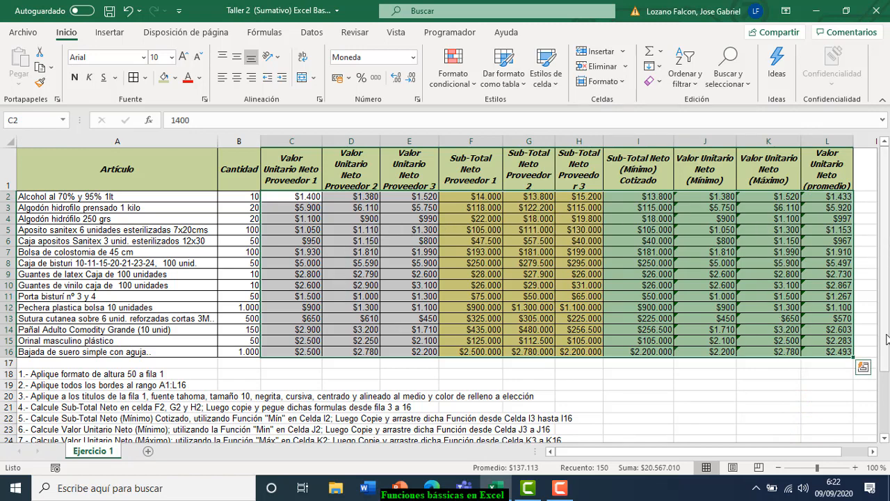
left_click_drag(888, 339, 887, 360)
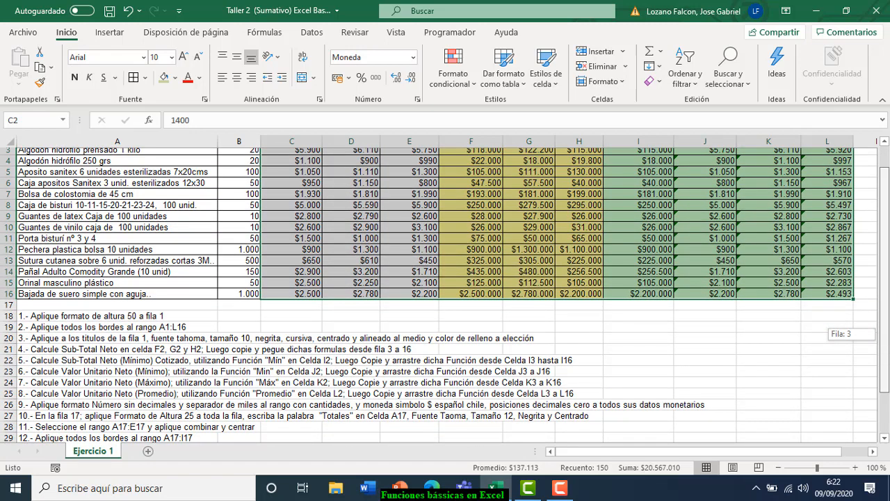
left_click_drag(887, 360, 887, 359)
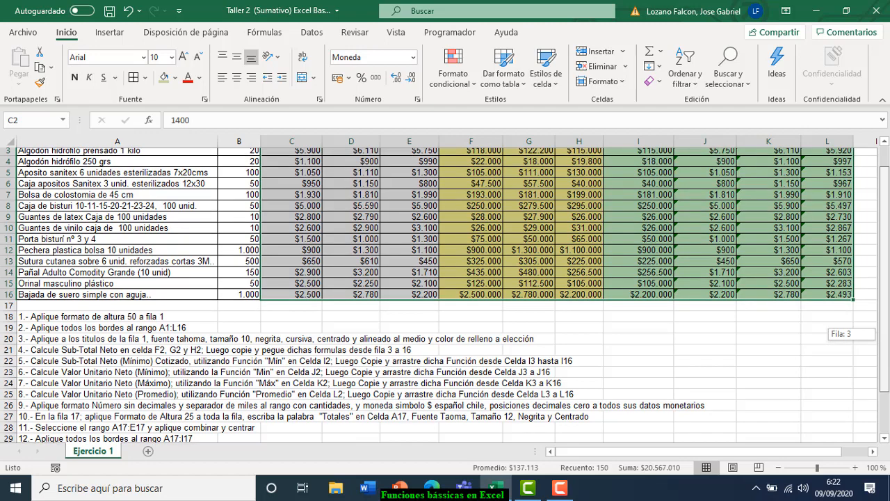
left_click_drag(888, 359, 888, 357)
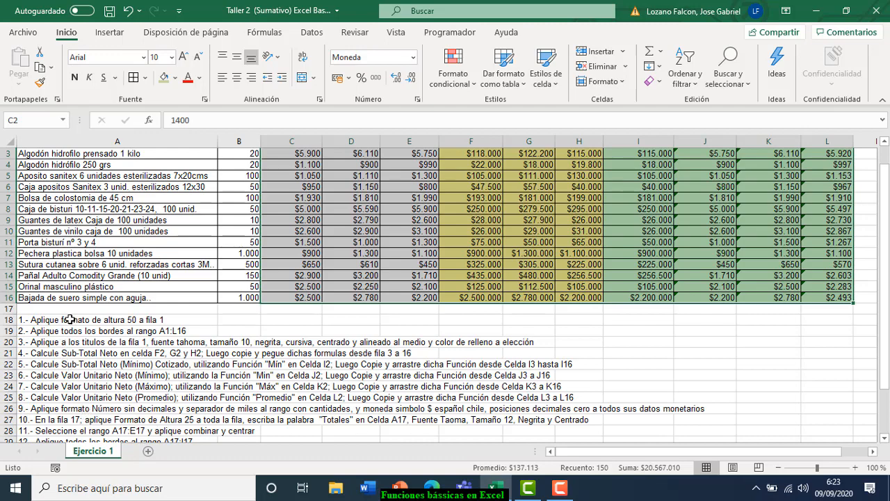
- Make row 17 taller by setting its row height to 25
left_click(40, 307)
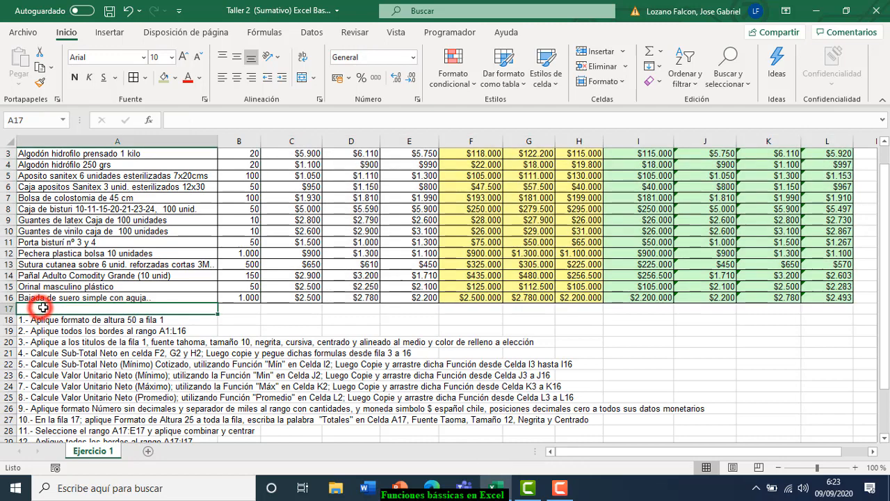
left_click(253, 311)
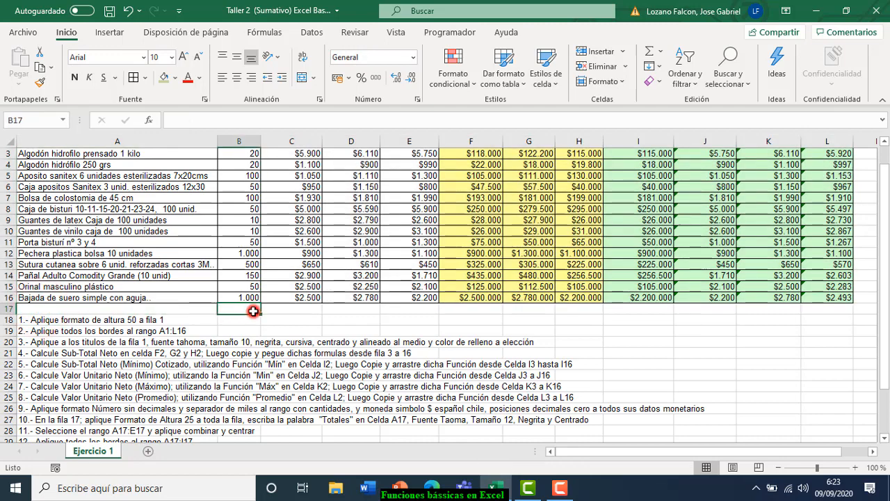
left_click(308, 312)
left_click(353, 312)
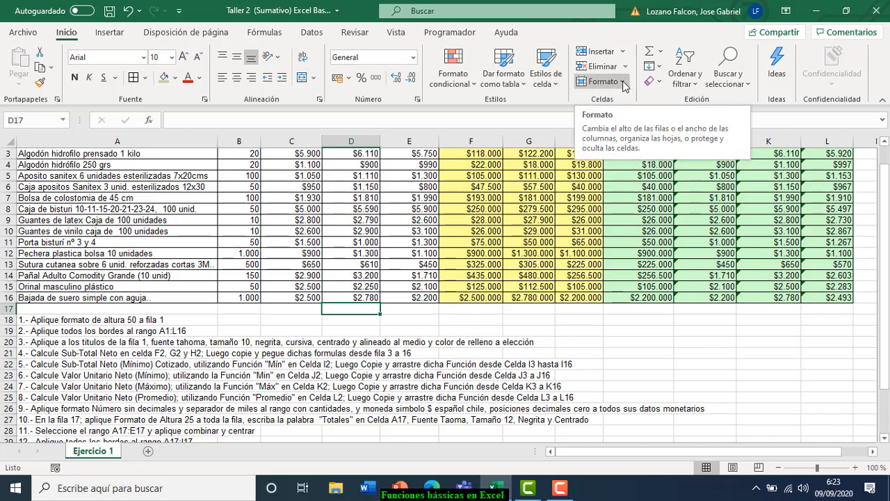
left_click(624, 85)
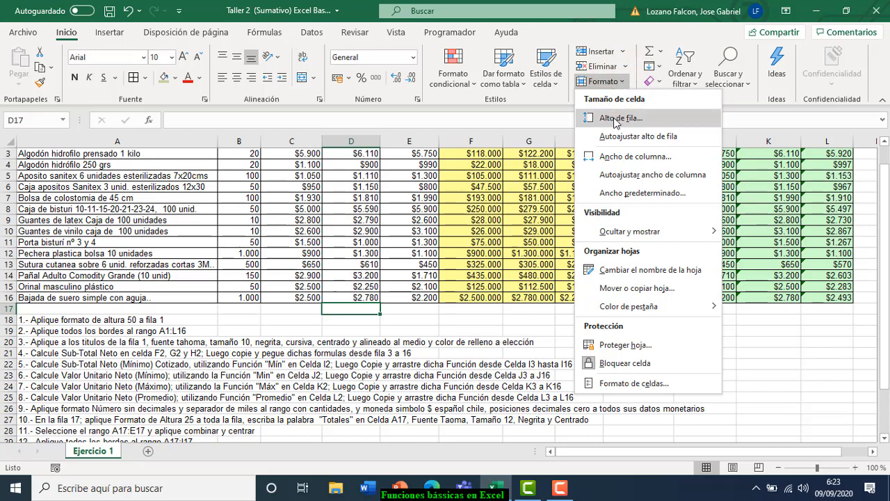
left_click(615, 119)
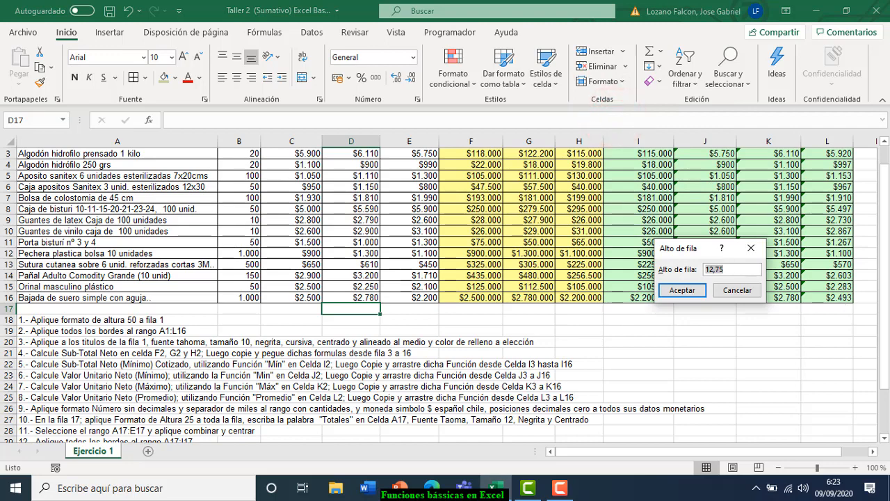
type("25")
left_click(682, 290)
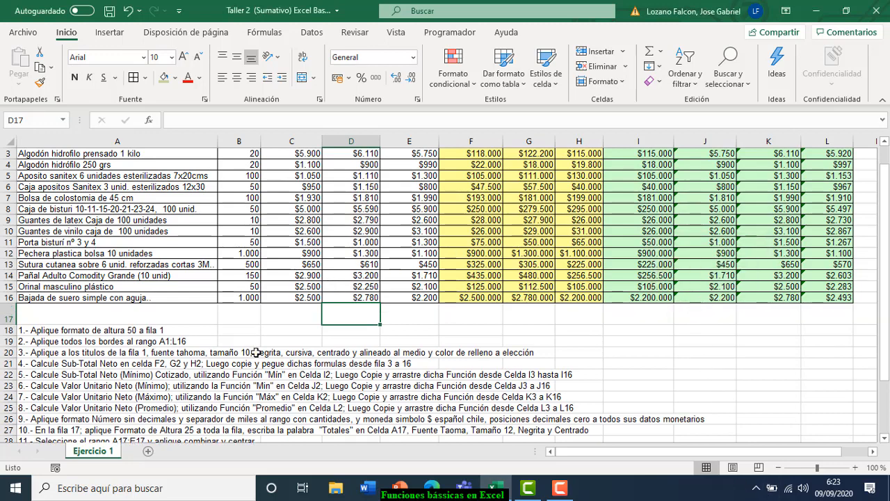
left_click_drag(882, 335, 882, 341)
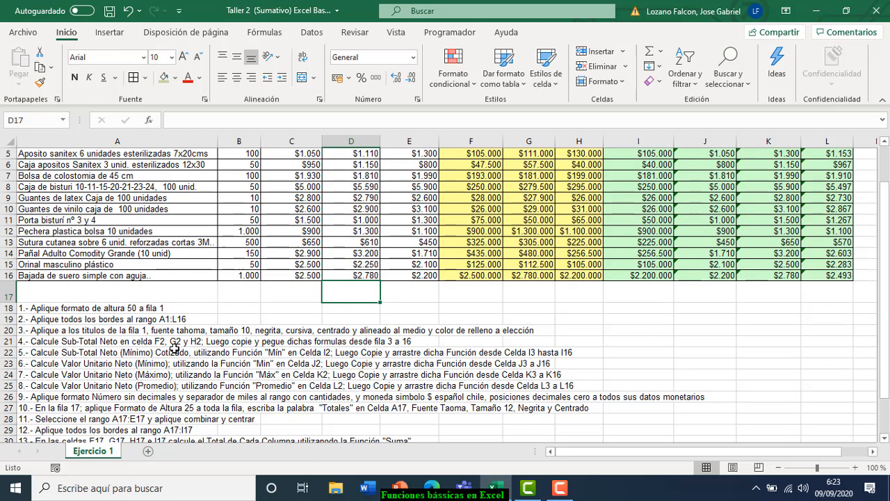
- Enter the label 'Totales' in cell A17
left_click(116, 292)
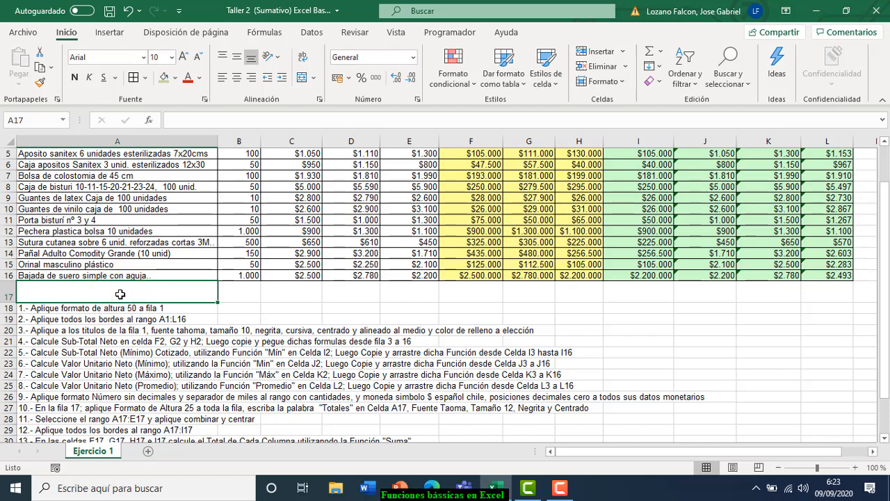
type("T")
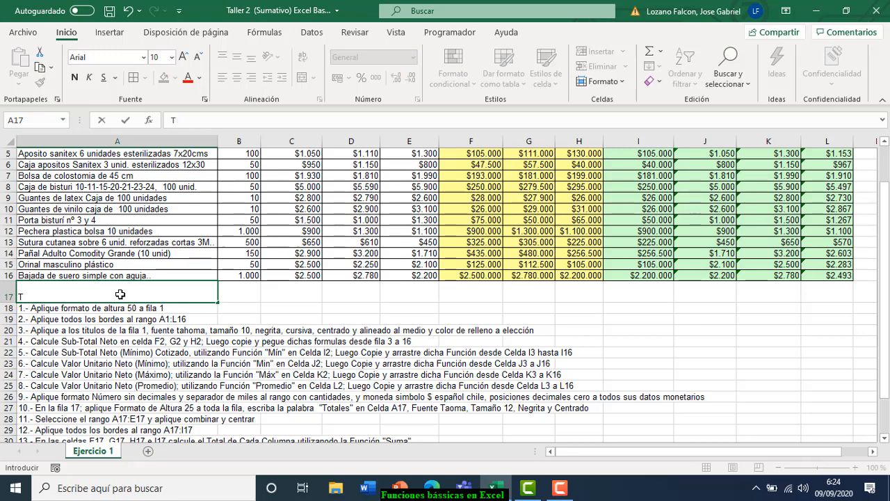
type("Yotales")
left_click(183, 351)
left_click(168, 295)
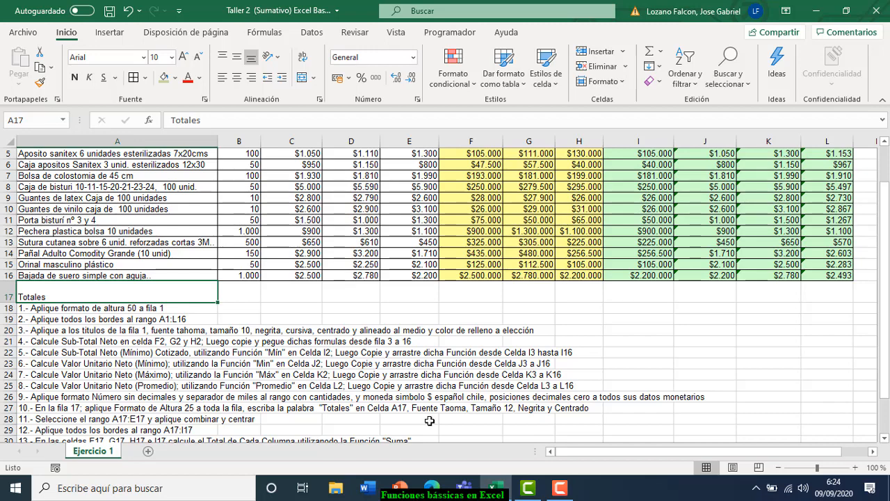
- Format 'Totales' in A17 as Tahoma 12, bold and centred
left_click(56, 296)
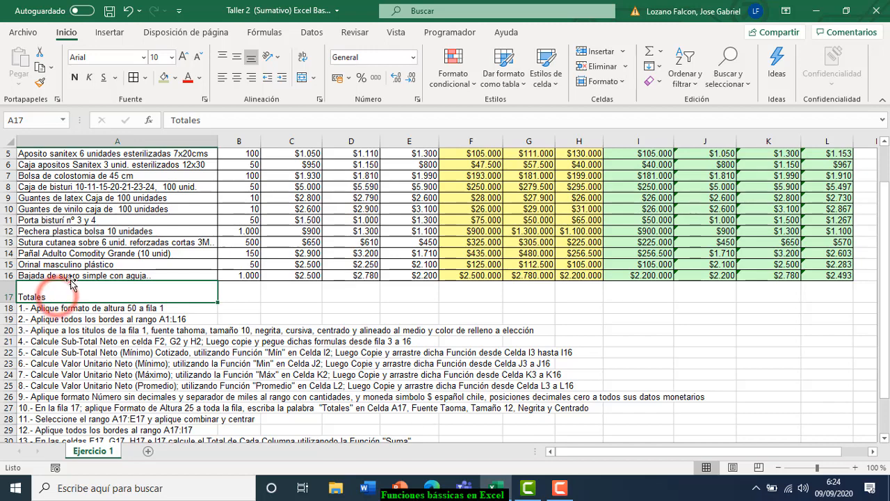
left_click(144, 60)
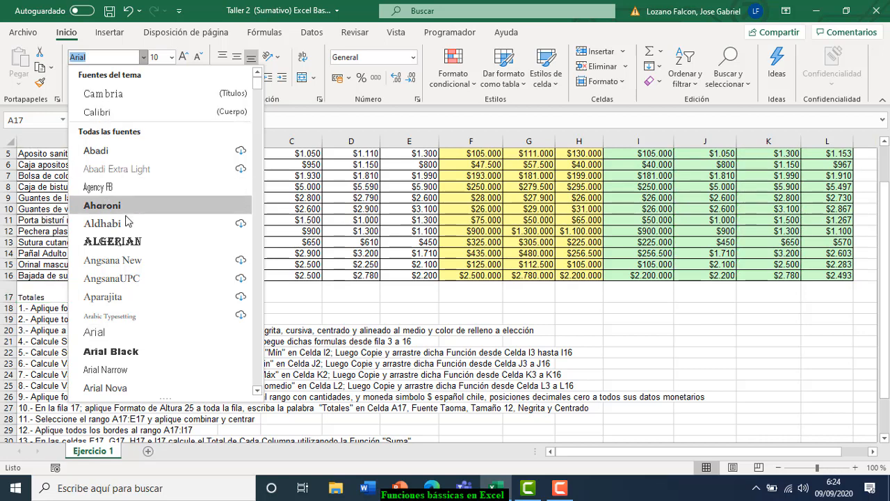
type("t")
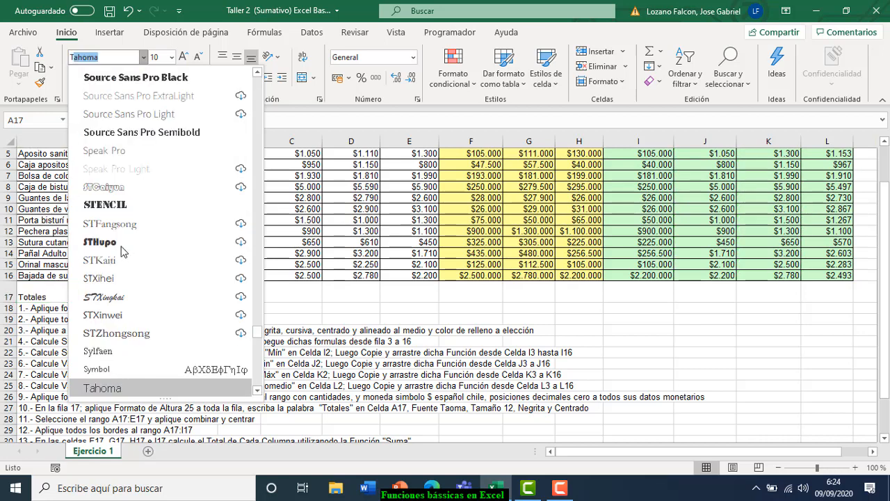
left_click(112, 395)
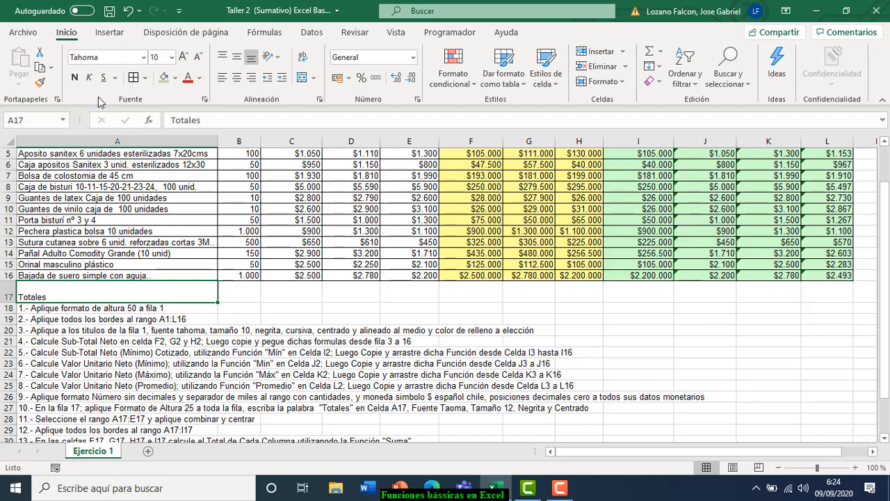
left_click(171, 61)
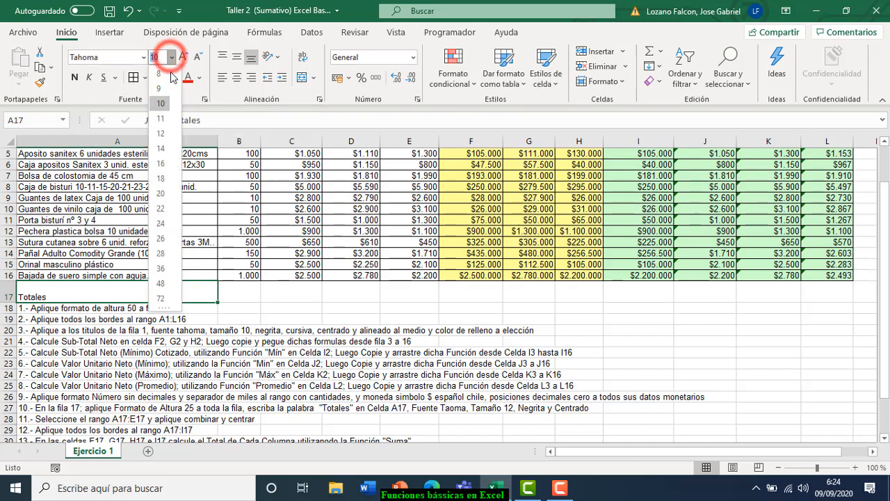
left_click(160, 135)
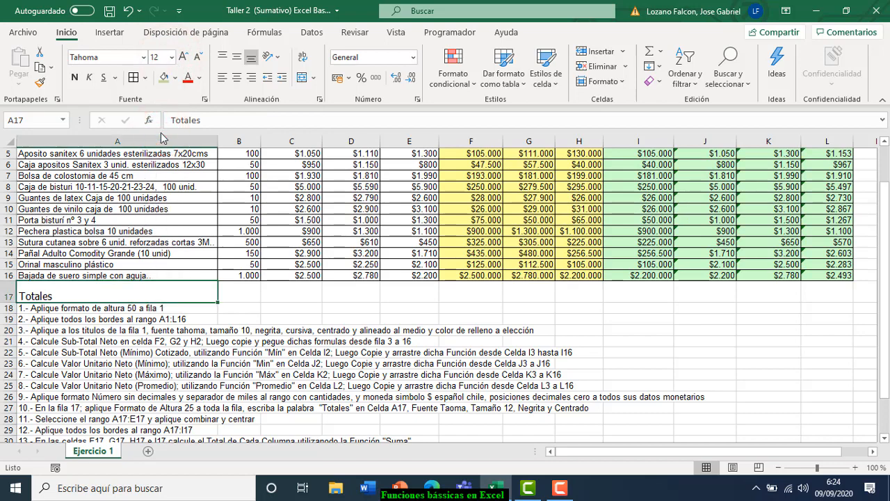
left_click(75, 77)
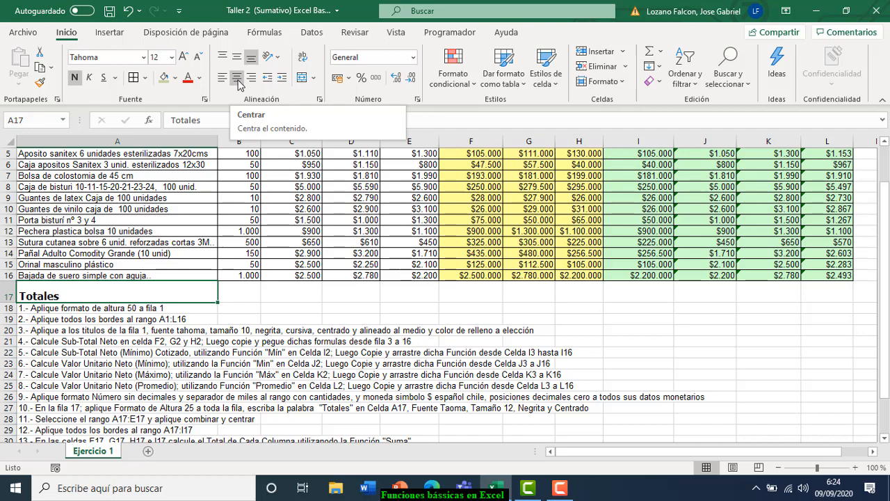
left_click(237, 78)
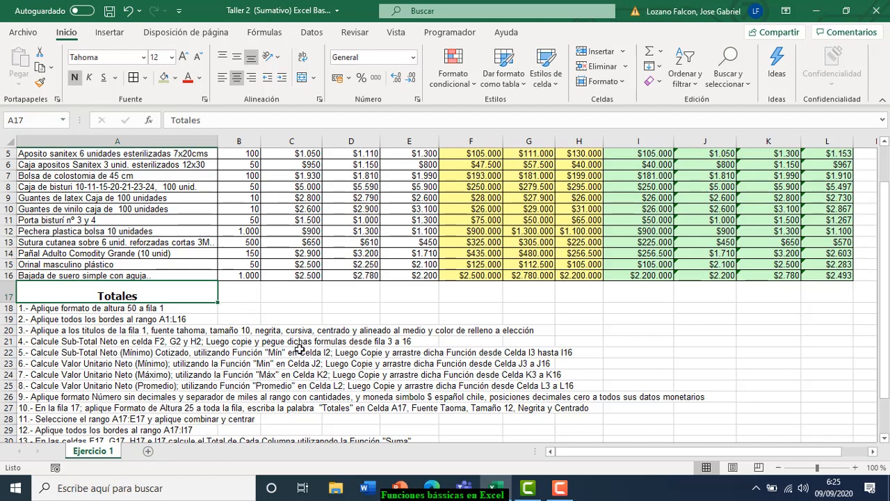
- Merge A17:E17 with Combinar y centrar so 'Totales' spans all five cells
left_click(61, 289)
left_click_drag(55, 293, 390, 288)
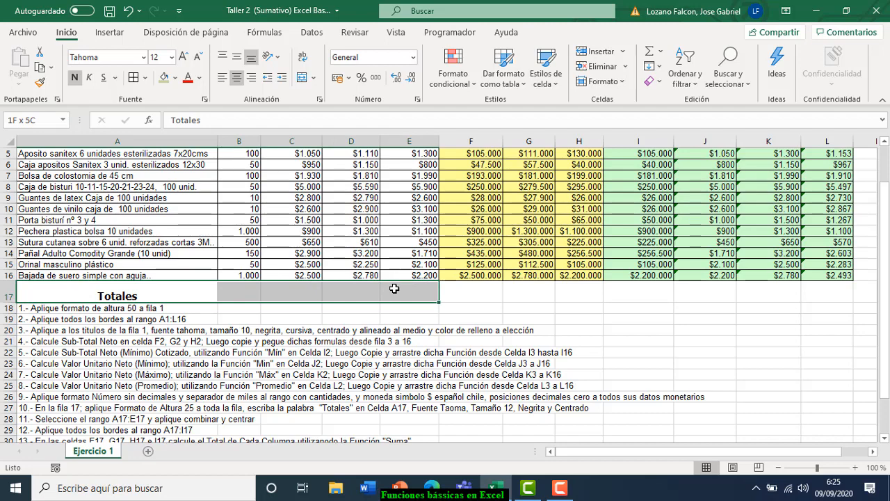
left_click_drag(395, 288, 433, 288)
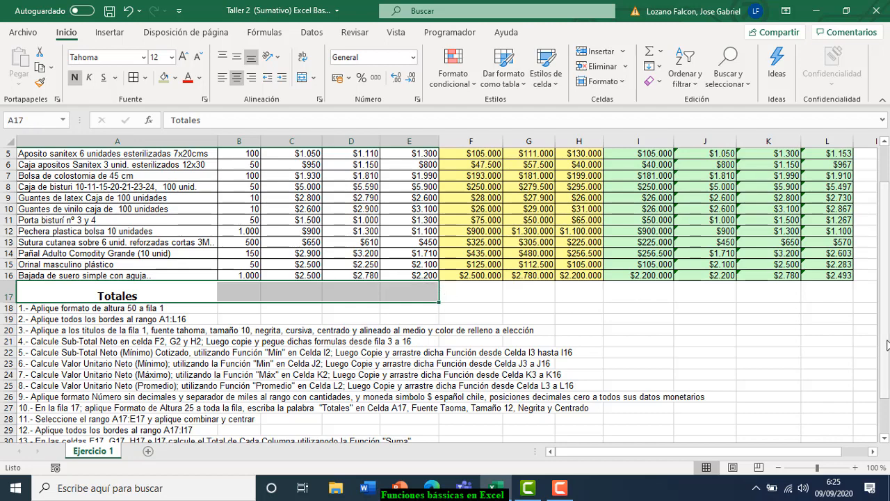
left_click_drag(883, 306, 885, 305)
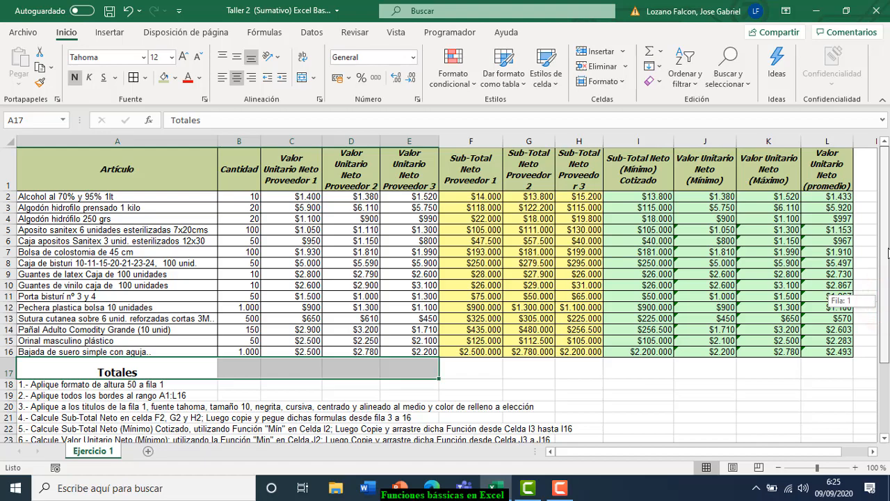
left_click_drag(888, 252, 874, 313)
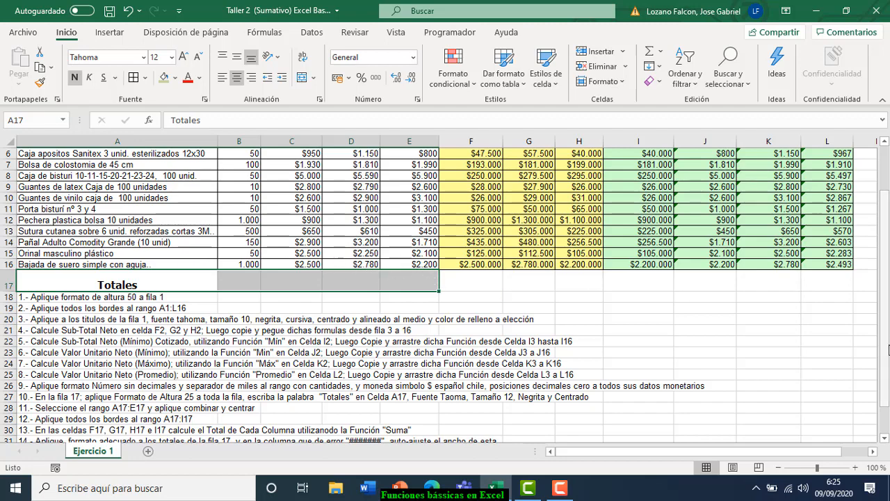
left_click_drag(885, 344, 888, 291)
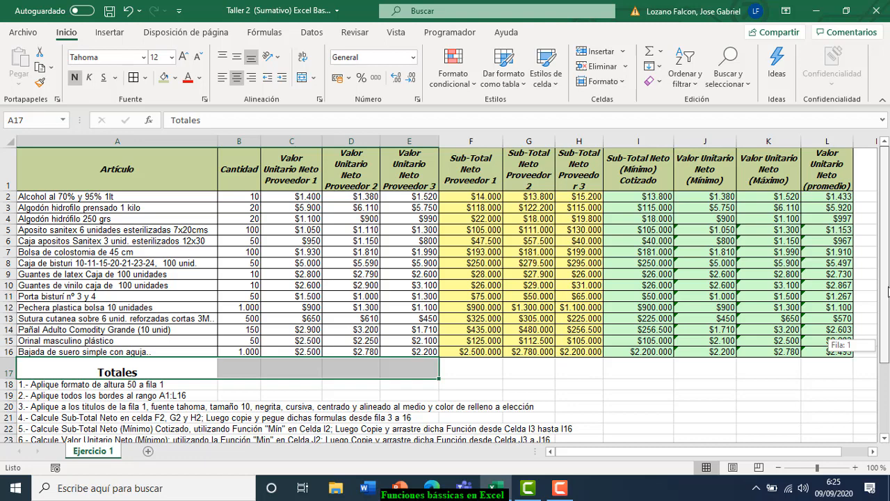
left_click_drag(888, 290, 889, 304)
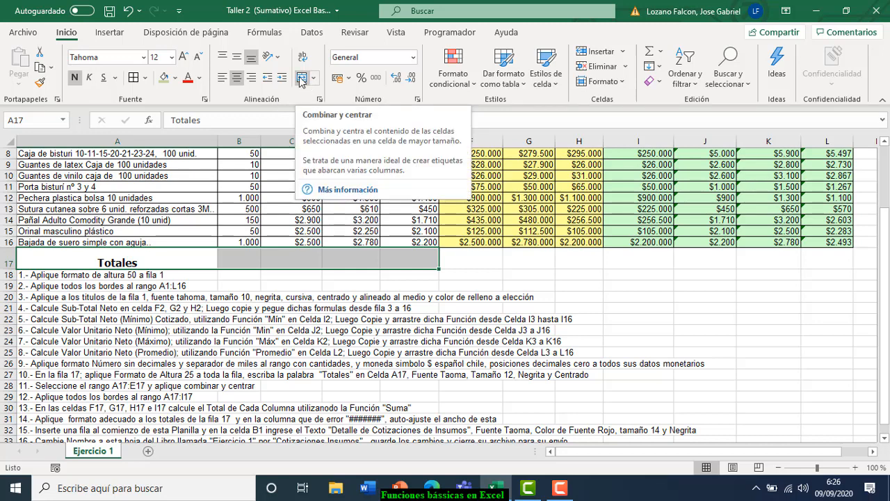
left_click(302, 79)
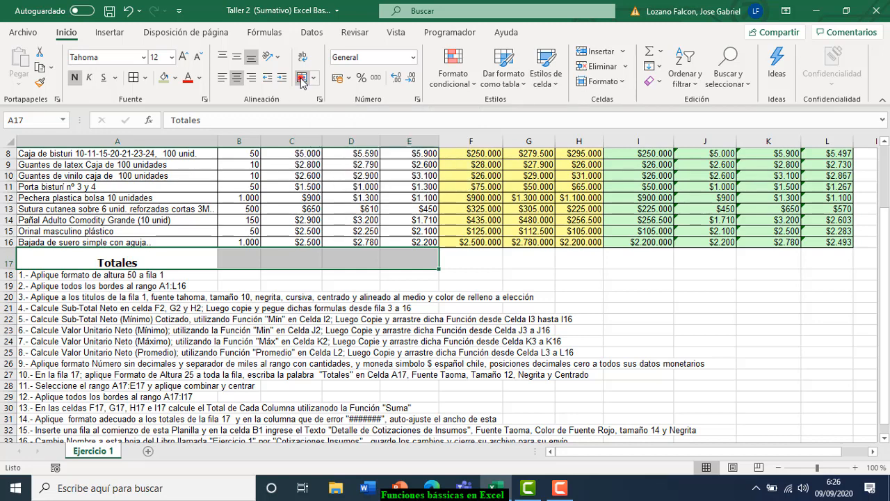
left_click(302, 79)
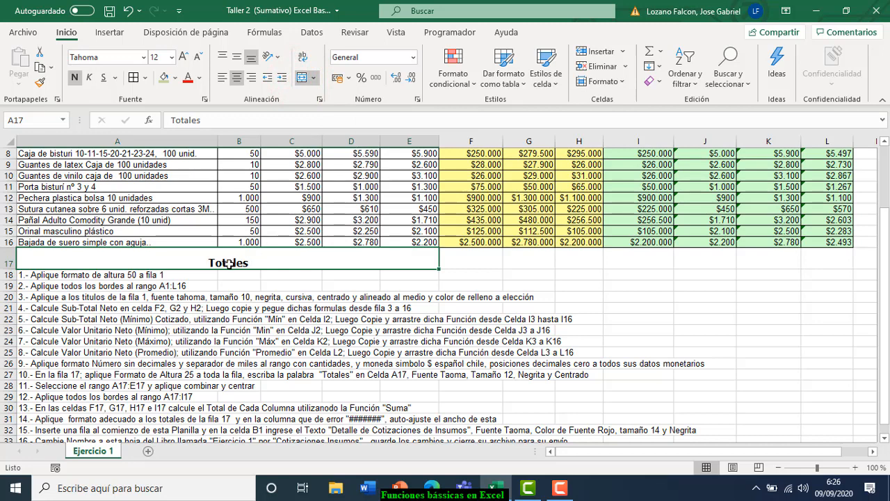
left_click(327, 264)
left_click(88, 263)
- Apply Todos los bordes to A17:I17, outlining the merged Totales cell and total cells
left_click_drag(884, 313, 884, 317)
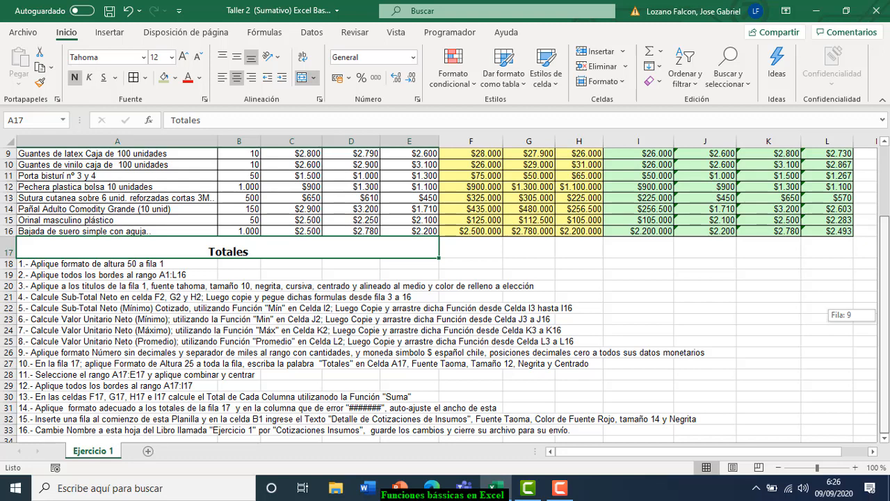
left_click_drag(884, 317, 884, 317)
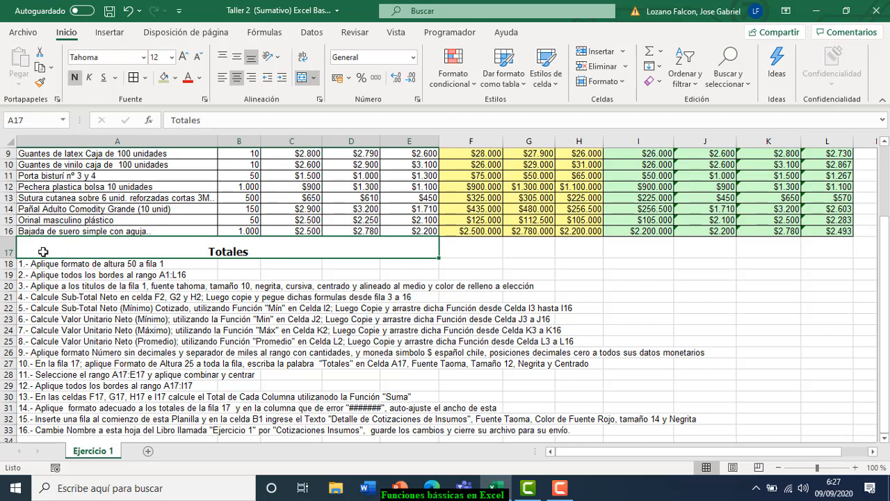
left_click_drag(43, 251, 655, 238)
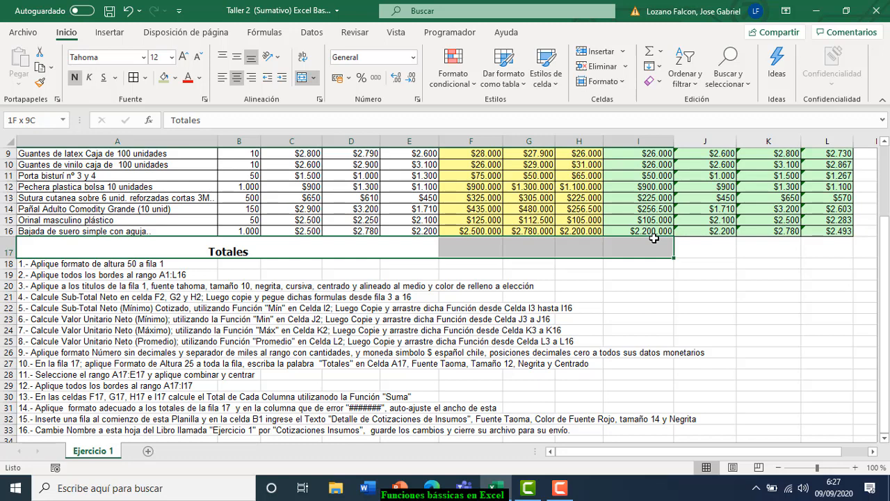
left_click_drag(654, 237, 654, 237)
left_click(146, 79)
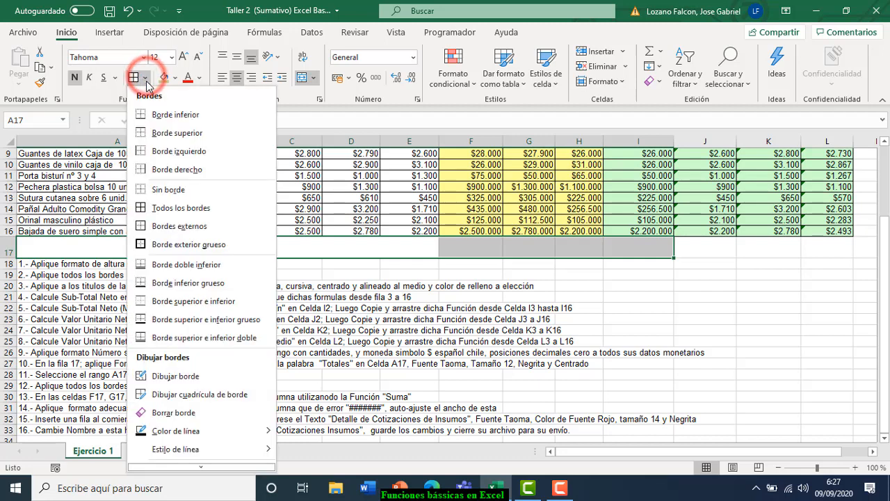
left_click(178, 207)
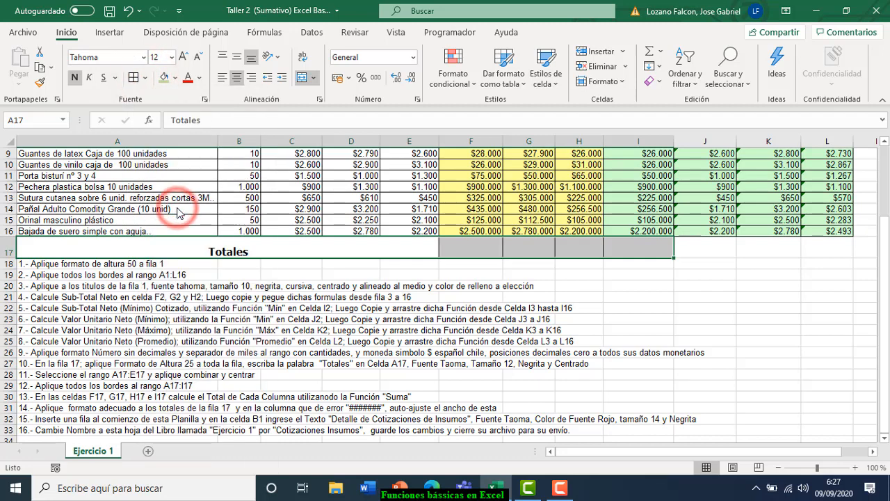
left_click(407, 342)
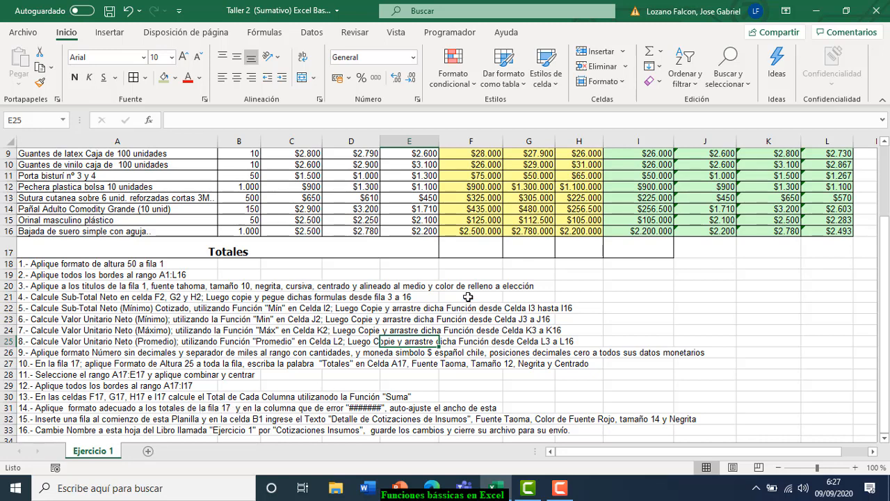
- Enter =SUMA(F2:F16) in F17 with Autosuma, totalling $5.163.500
left_click(477, 249)
mouse_move(884, 317)
left_mouse_down()
mouse_move(883, 288)
mouse_move(883, 304)
left_mouse_up()
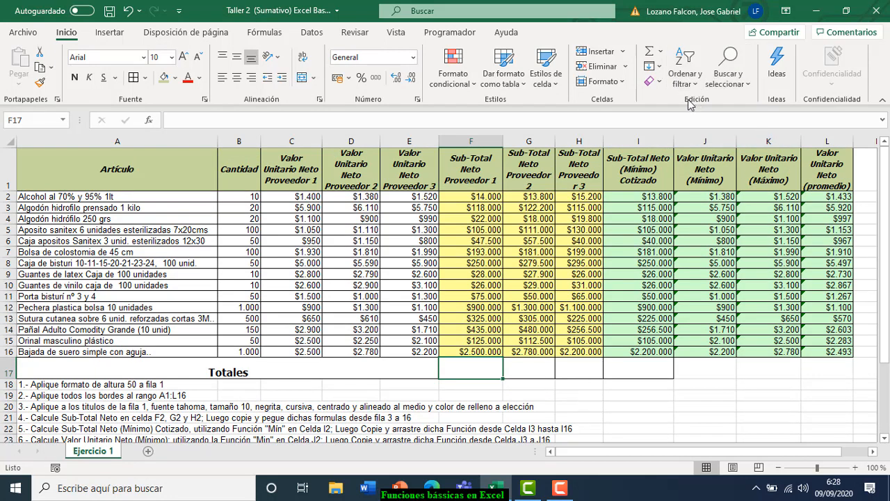
left_click(661, 52)
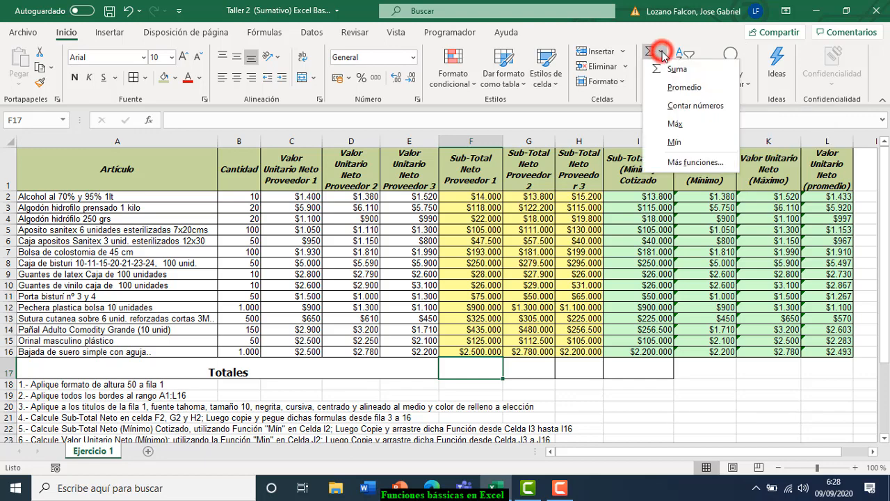
left_click(691, 71)
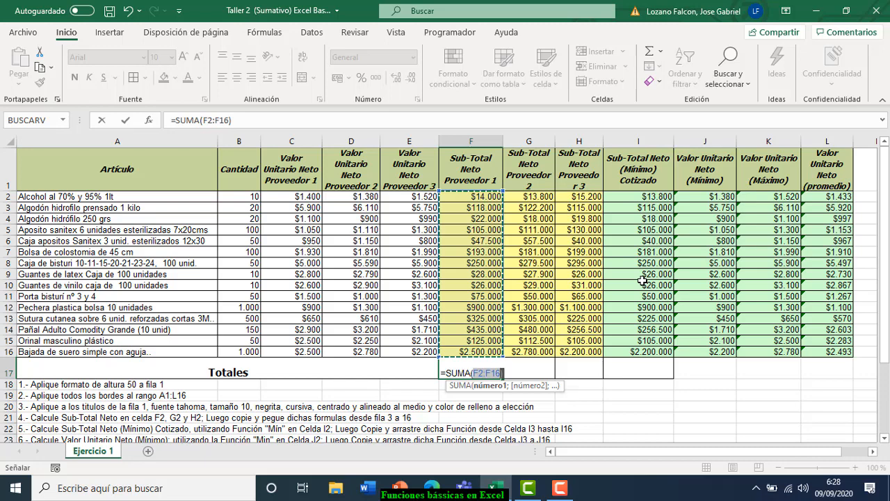
key("Return")
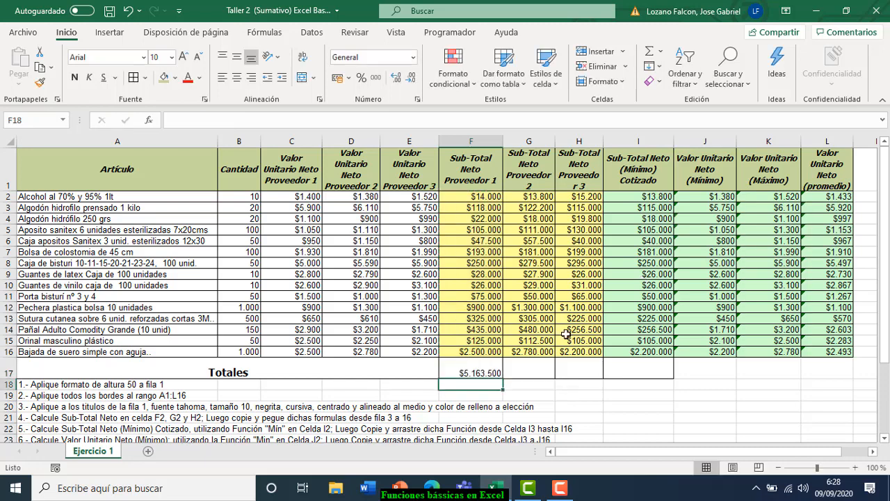
- Review the still-empty G17:I17 totals and reselect the F17 total for copying
left_click(526, 372)
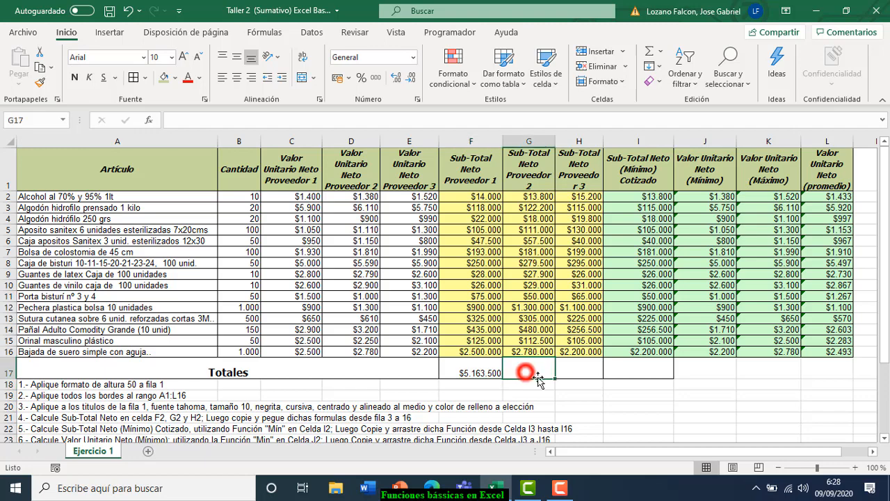
left_click(584, 369)
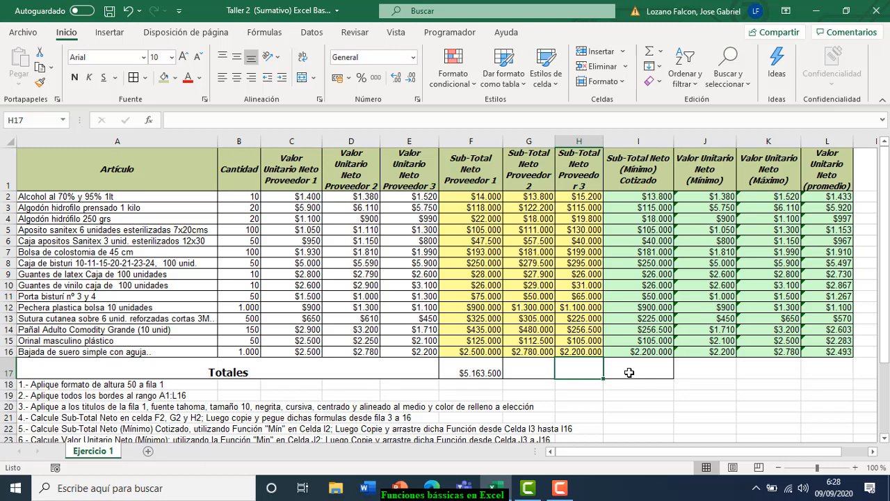
left_click(629, 373)
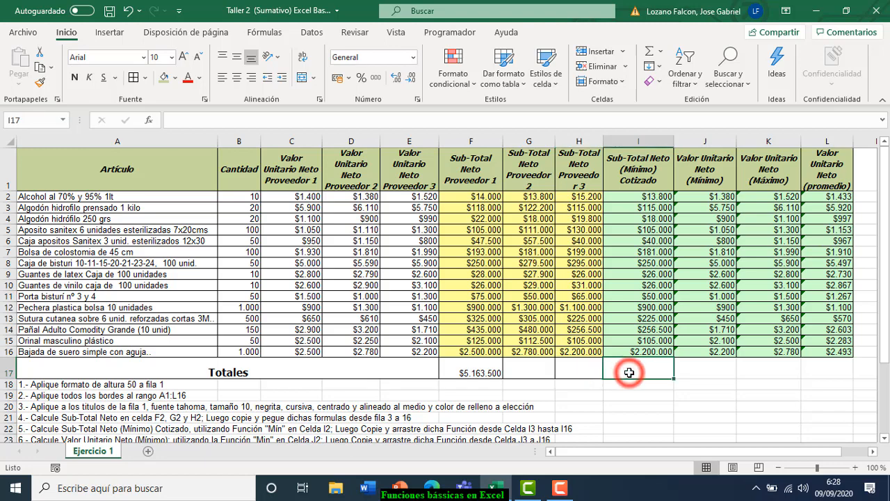
left_click(466, 372)
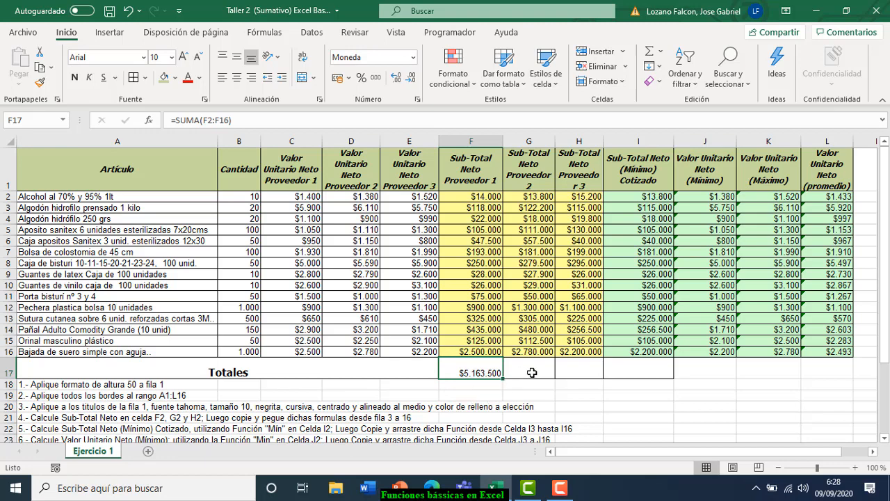
left_click(530, 373)
left_click(578, 373)
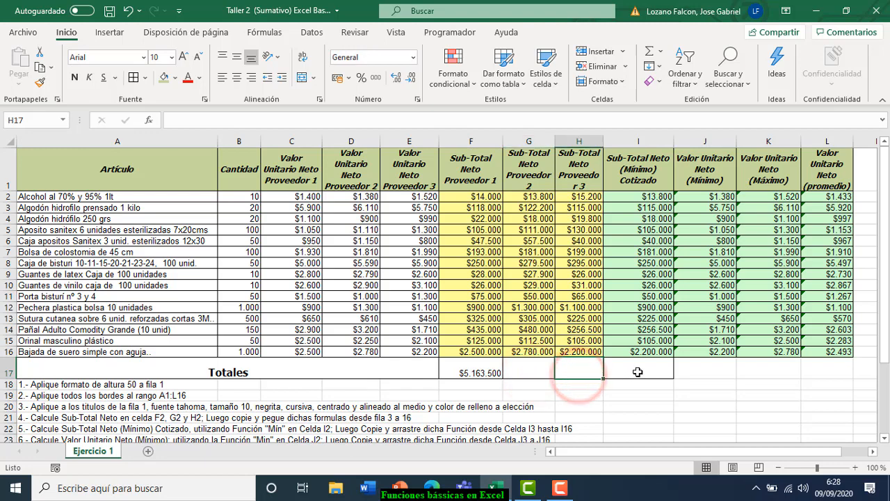
left_click(638, 372)
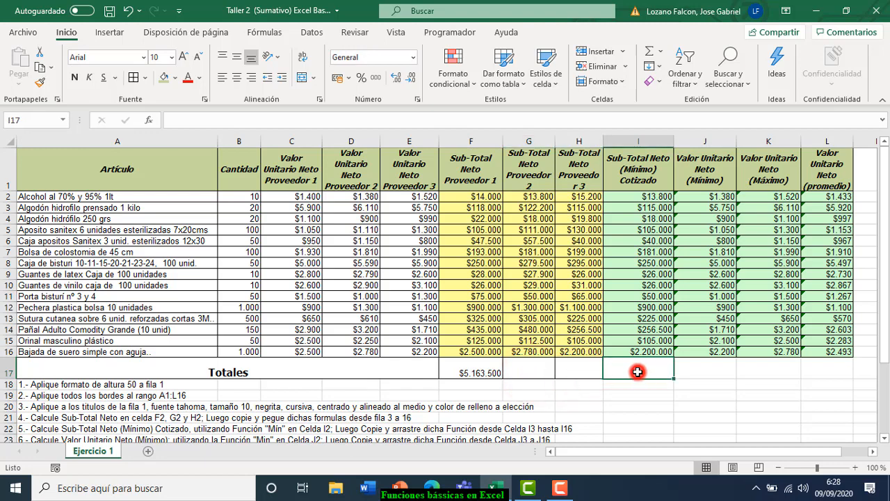
left_click(567, 372)
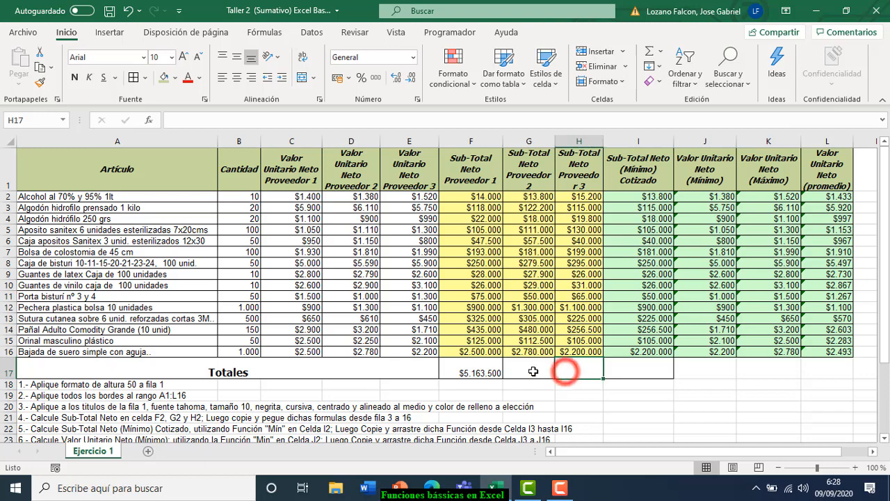
left_click(518, 371)
left_click(479, 373)
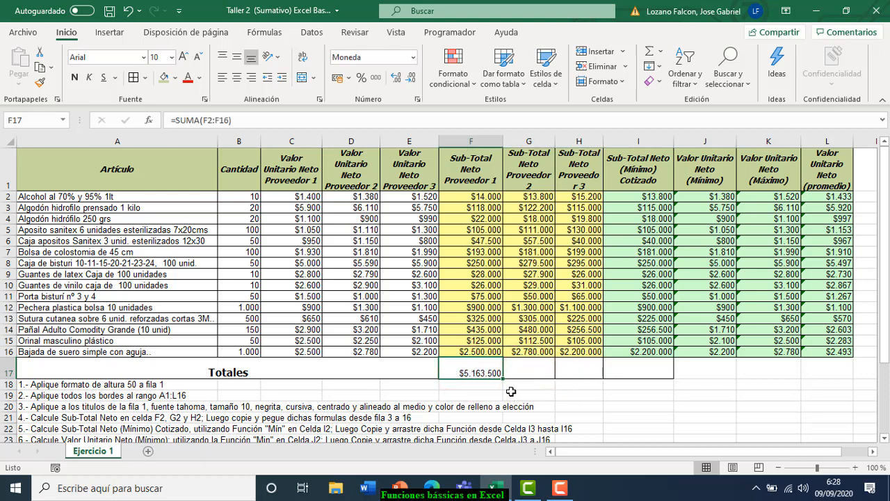
left_click(474, 372)
- Fill F17's sum through I17, giving $5.867.400, $4.822.500 and $4.511.300
left_click_drag(503, 378, 650, 374)
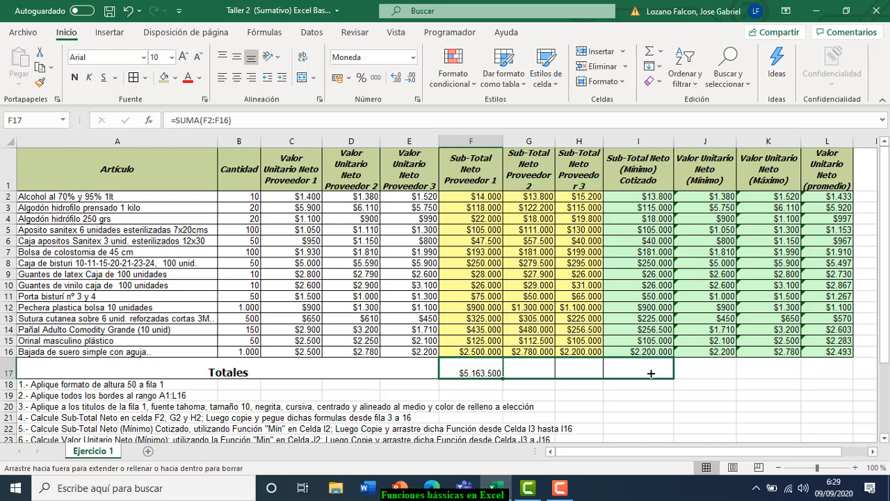
left_click_drag(651, 373, 651, 373)
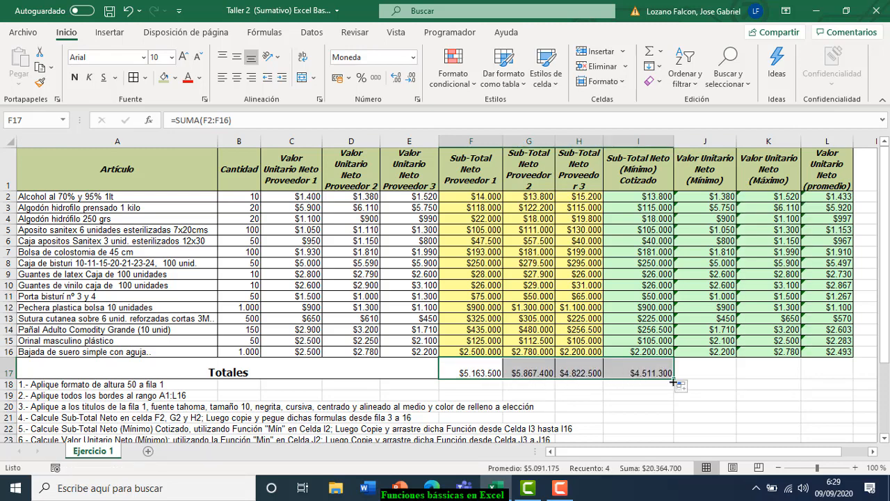
left_click_drag(883, 288, 882, 346)
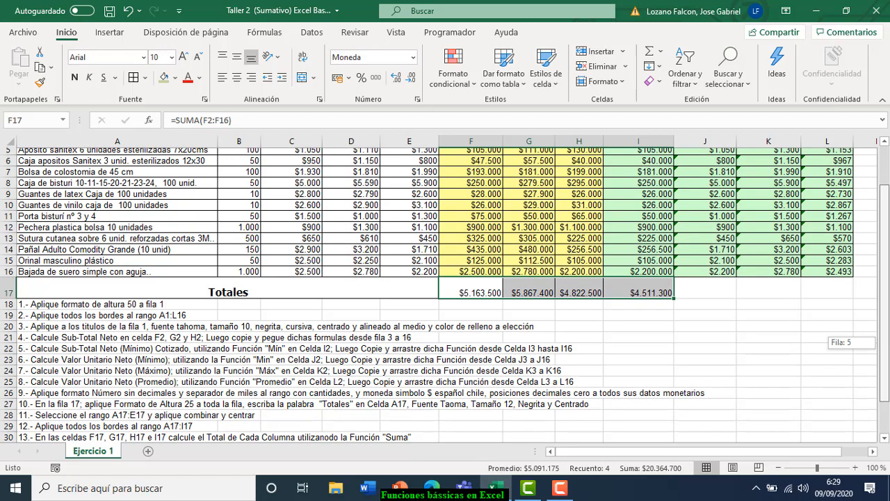
left_click_drag(882, 345, 882, 346)
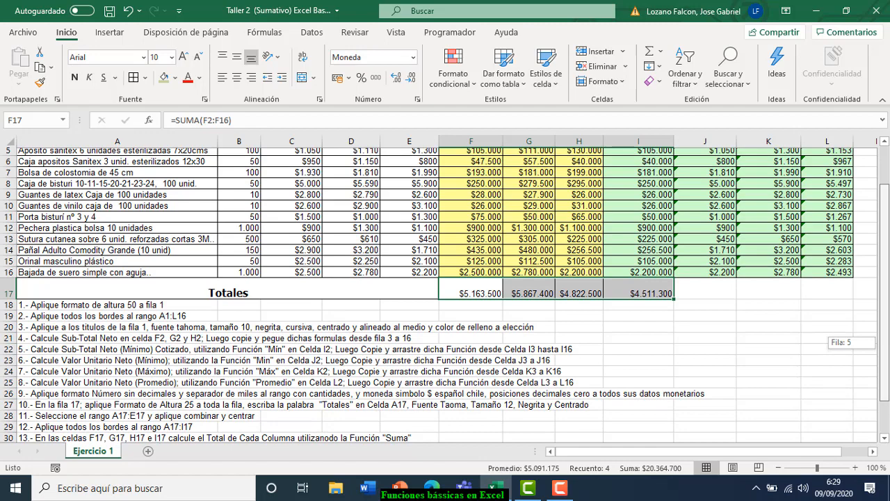
left_click_drag(882, 346, 882, 347)
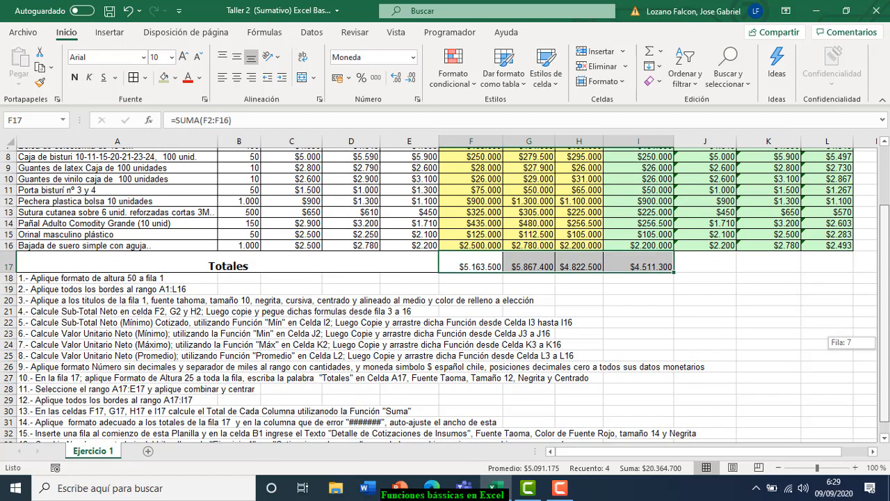
left_click_drag(881, 347, 882, 349)
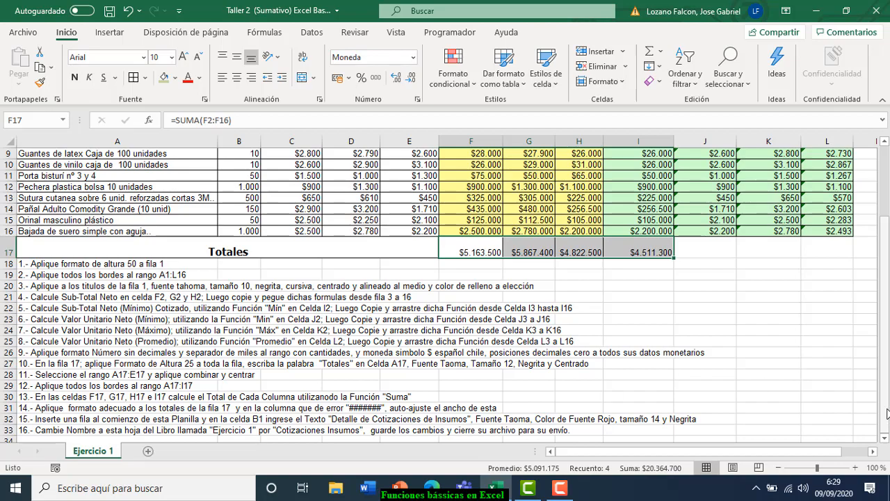
left_click_drag(884, 411, 885, 407)
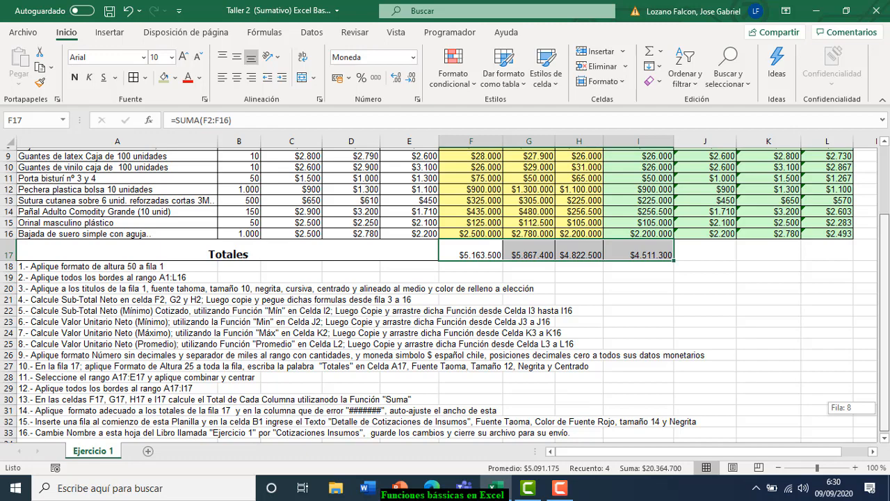
- Check the SUMA formulas behind the F17 through I17 totals
left_click_drag(885, 407, 884, 404)
left_click(635, 289)
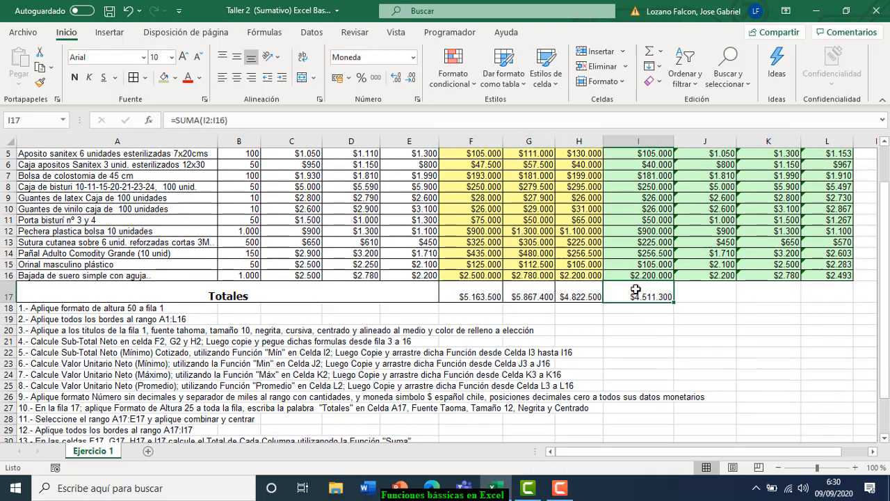
left_click(463, 295)
left_click(512, 298)
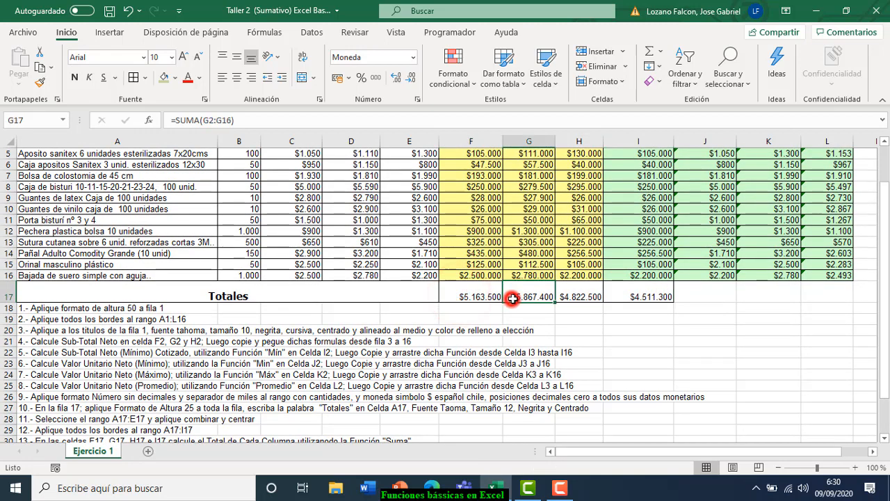
left_click(588, 295)
left_click(637, 296)
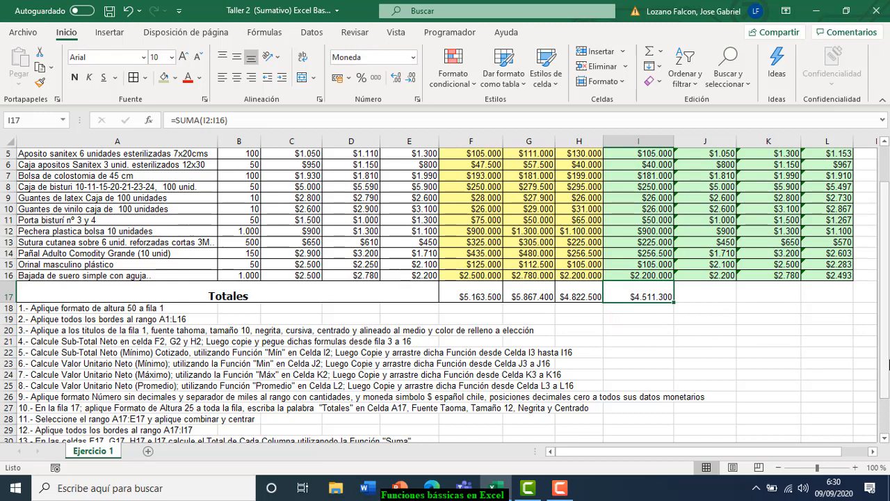
- Narrow column F until F17 and several subtotals display as #######
scroll(888, 360, "up", 2)
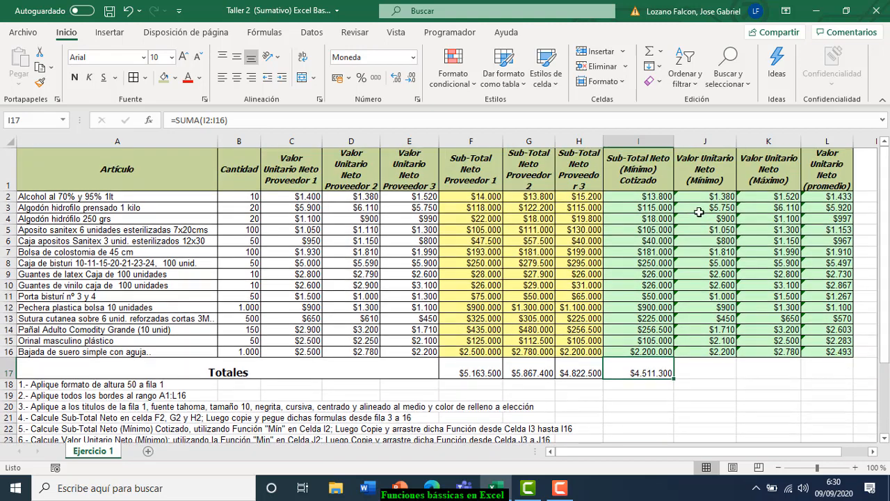
left_click_drag(503, 148, 480, 153)
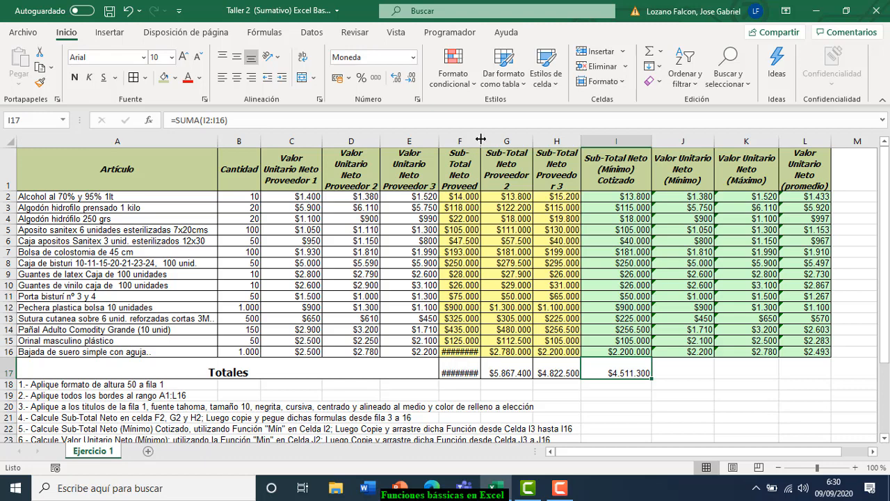
left_click_drag(480, 139, 477, 141)
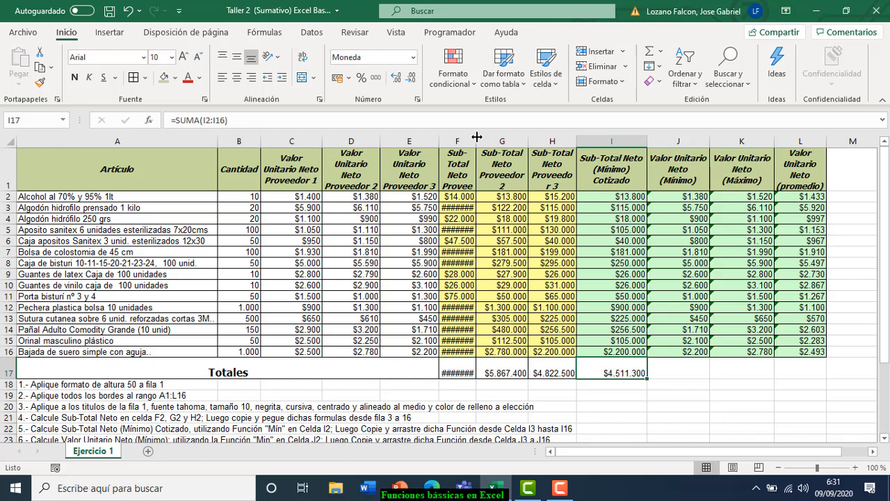
- AutoFit the widths of columns C through K so column F shows full amounts instead of ####
double_click(477, 137)
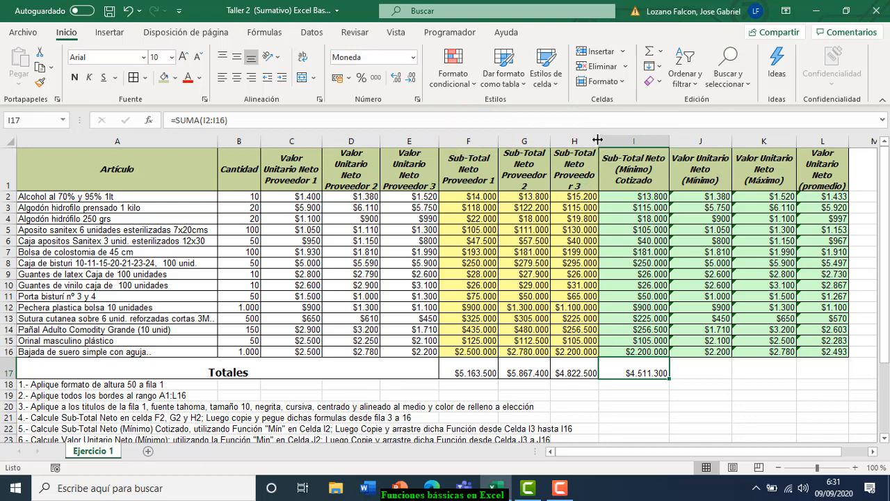
double_click(321, 135)
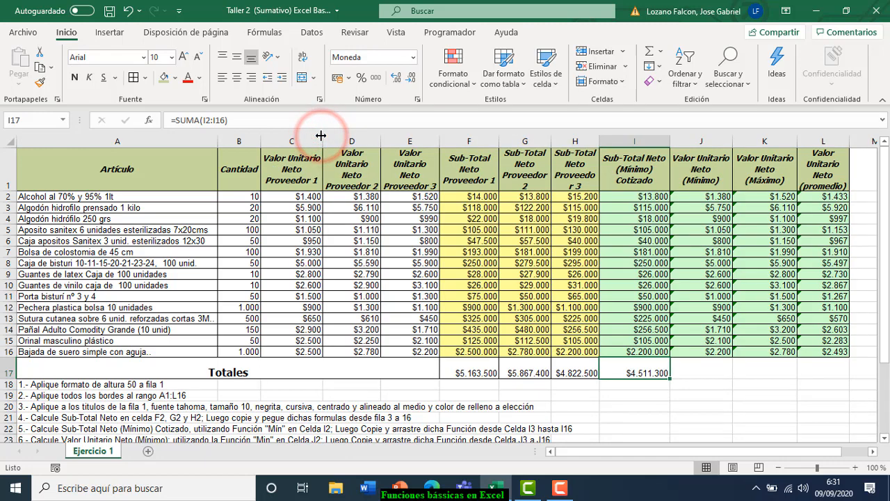
double_click(380, 140)
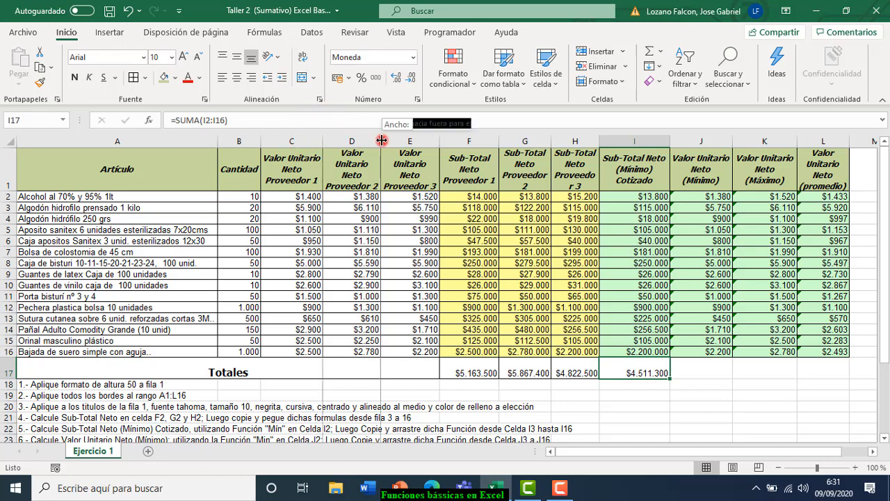
double_click(445, 141)
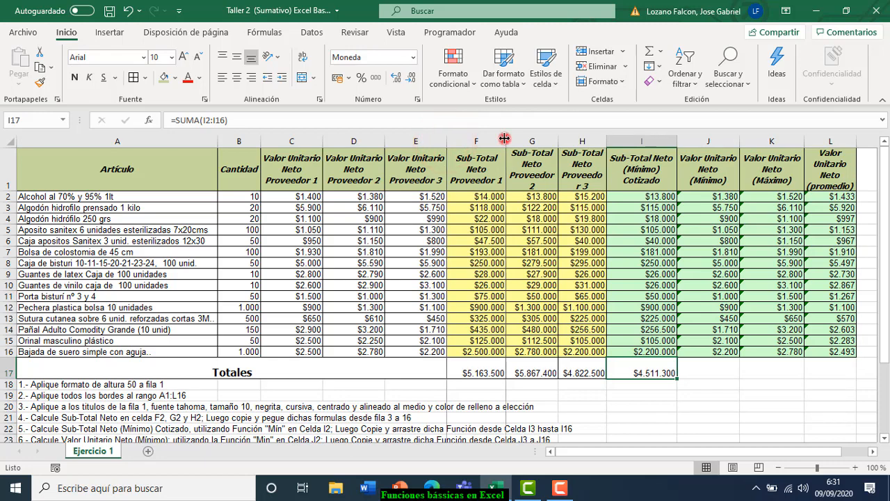
double_click(504, 140)
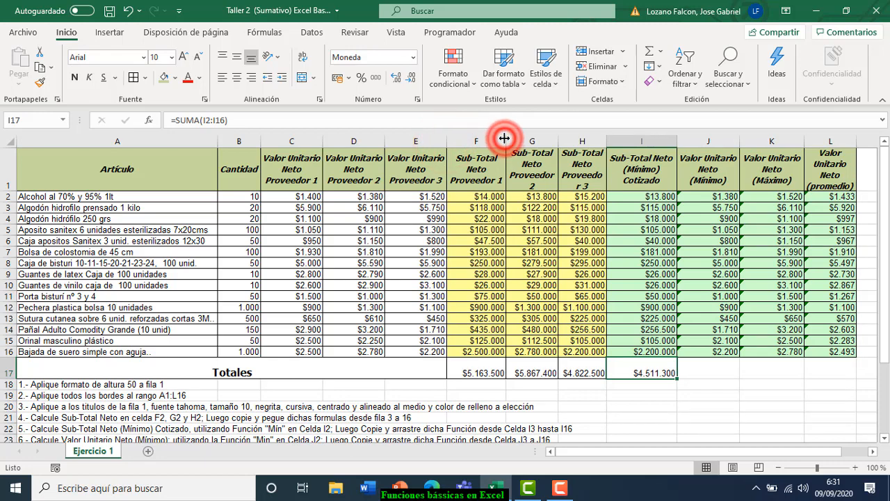
double_click(558, 141)
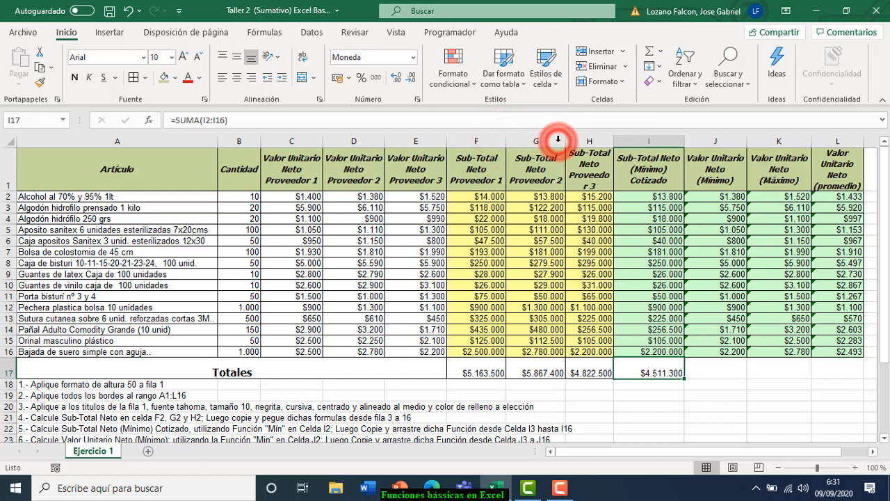
double_click(614, 142)
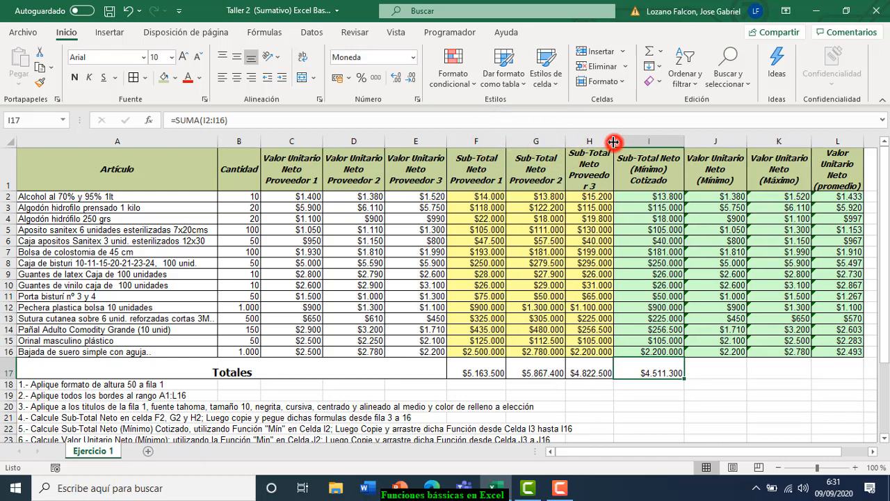
double_click(695, 141)
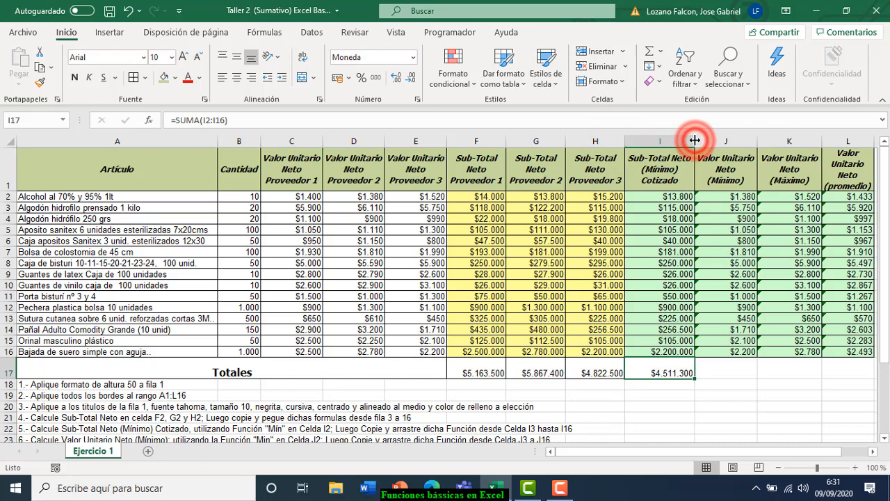
double_click(756, 141)
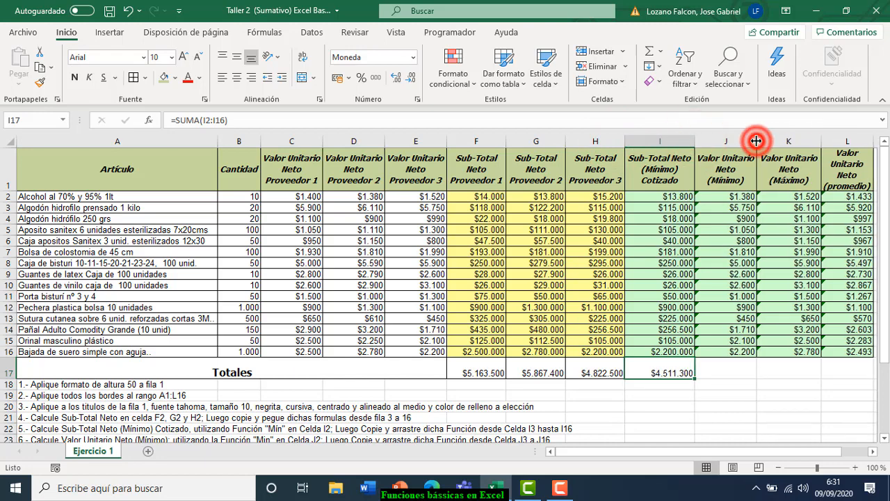
double_click(823, 141)
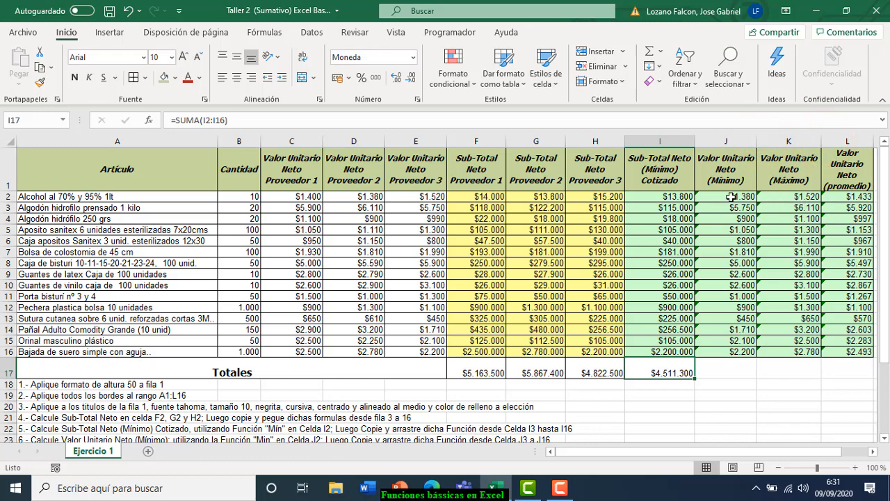
left_click(680, 197)
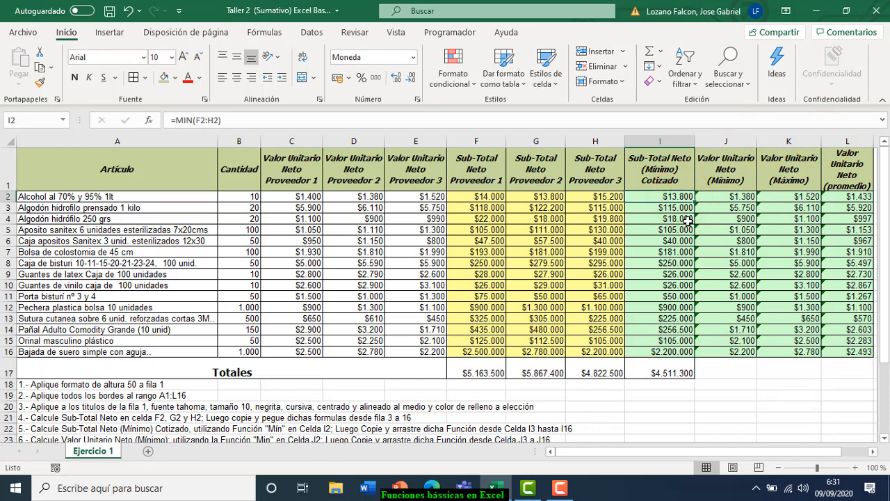
left_click(676, 210)
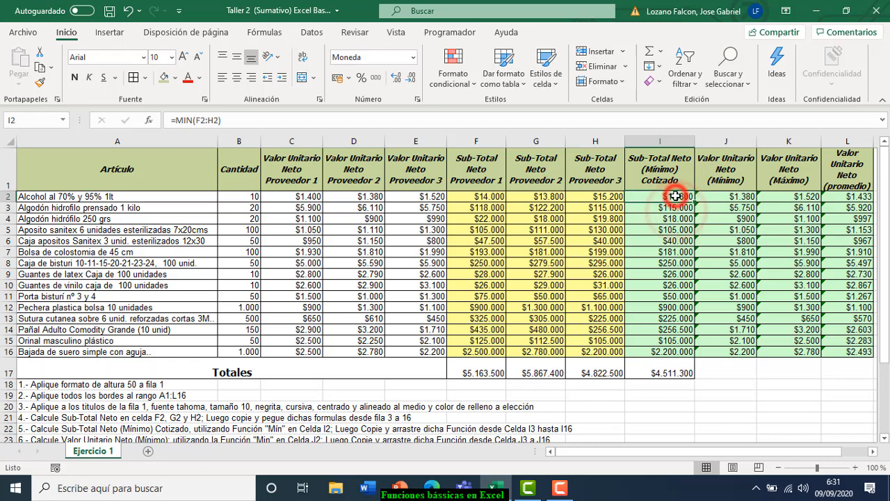
left_click(698, 197)
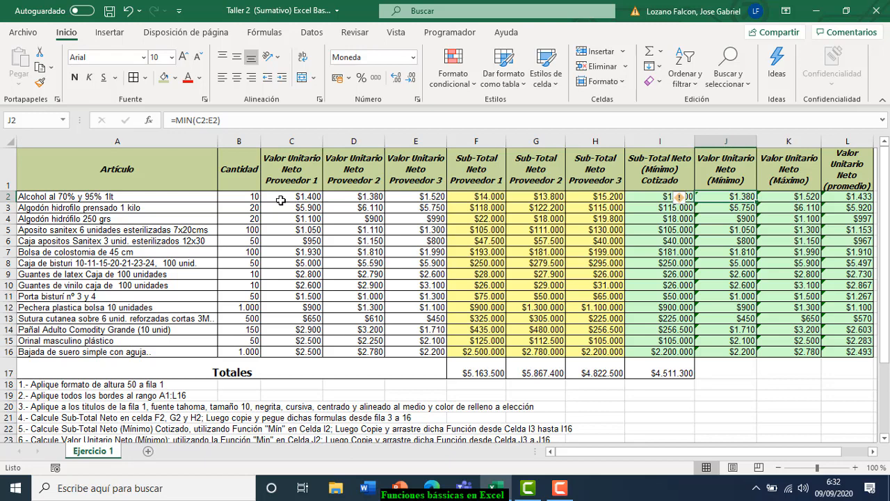
left_click(657, 215)
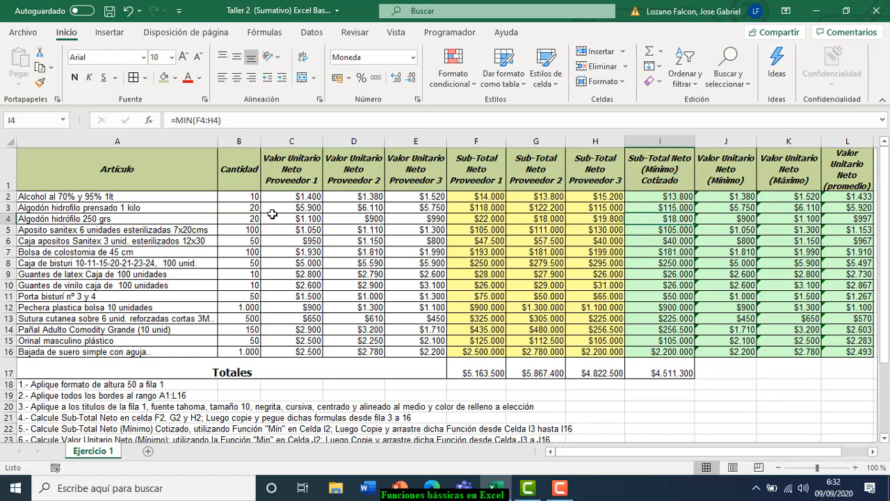
left_click(648, 285)
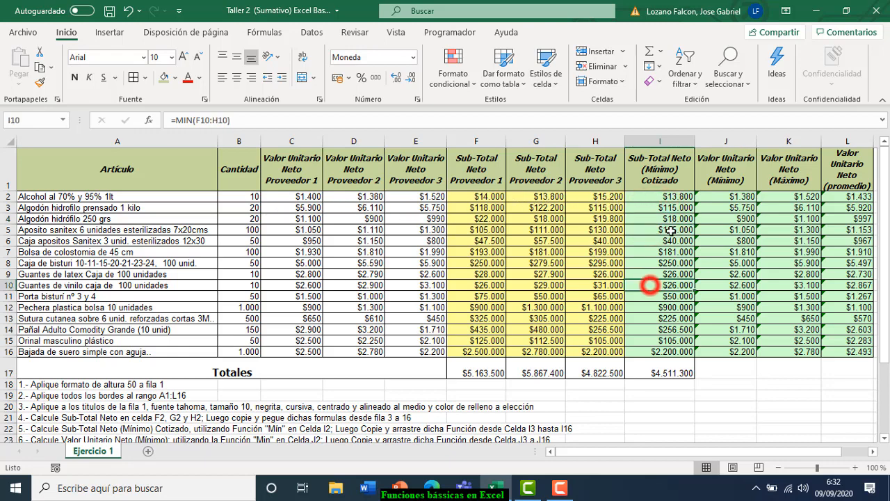
left_click(791, 216)
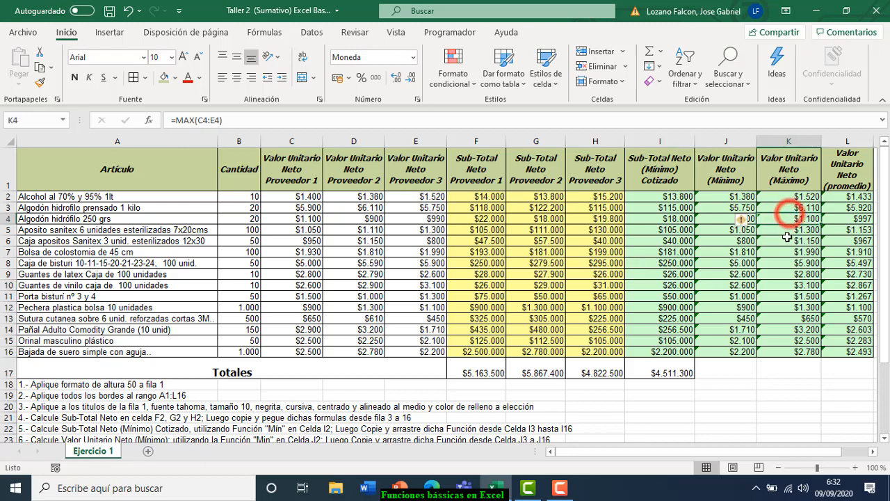
left_click(774, 284)
left_click(774, 317)
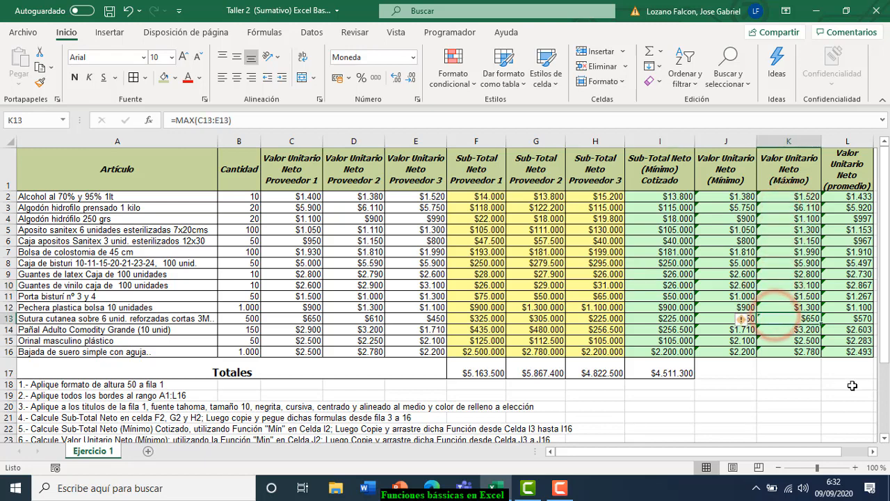
left_click_drag(886, 359, 883, 425)
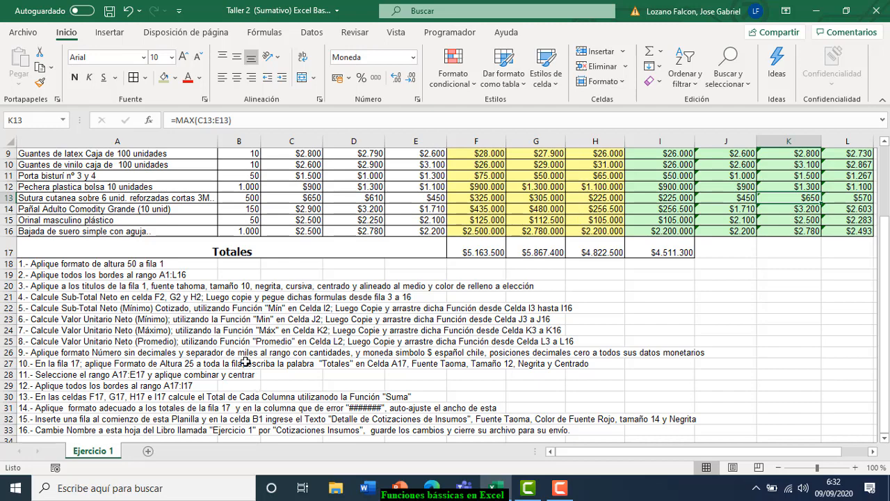
scroll(246, 362, "up", 3)
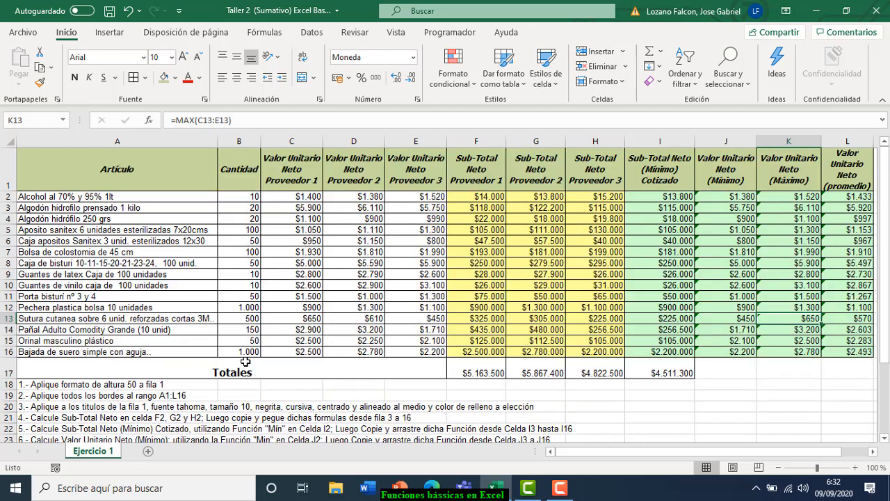
left_click(166, 178)
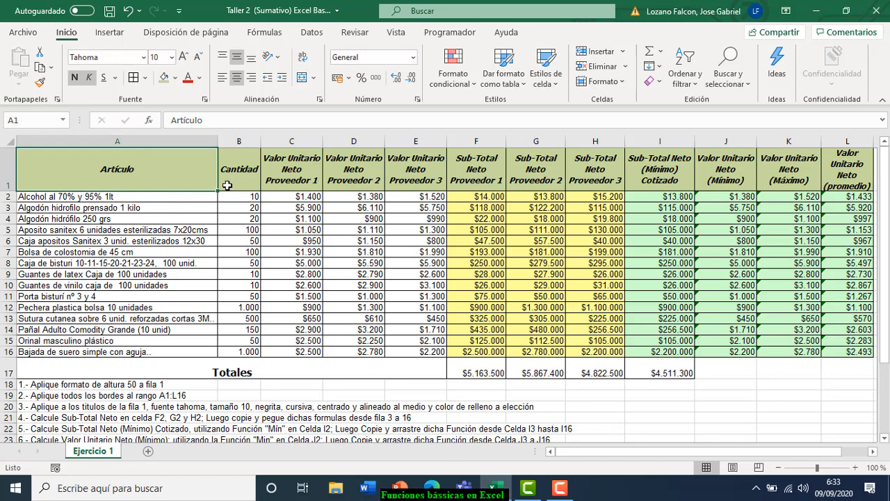
left_click(352, 169)
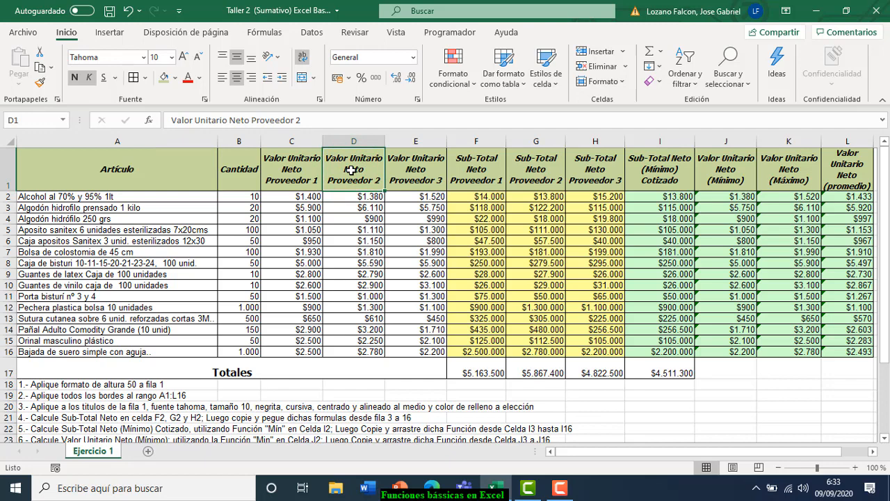
- Insert an entire blank row above the table, moving headers to row 2 and Totales to row 18
right_click(351, 170)
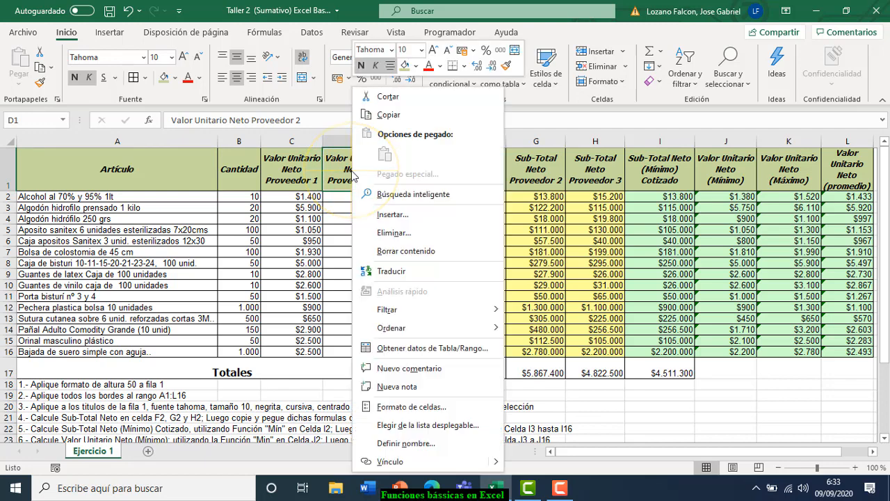
left_click(401, 217)
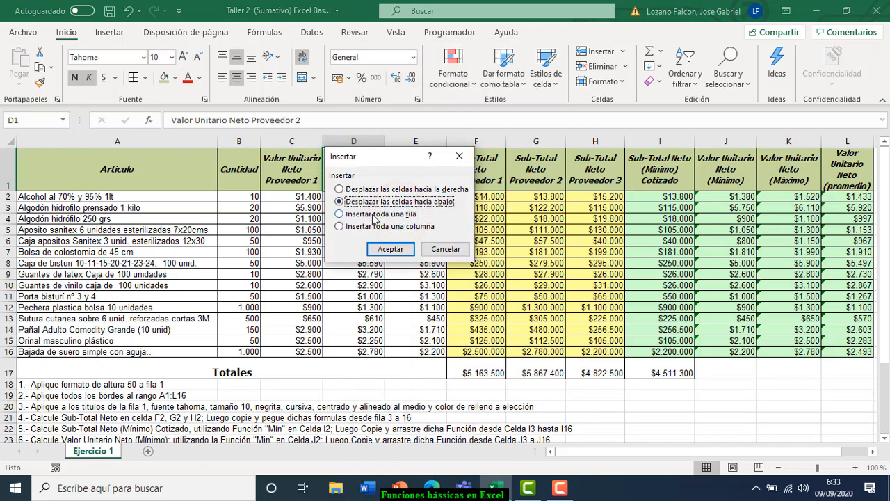
left_click(370, 216)
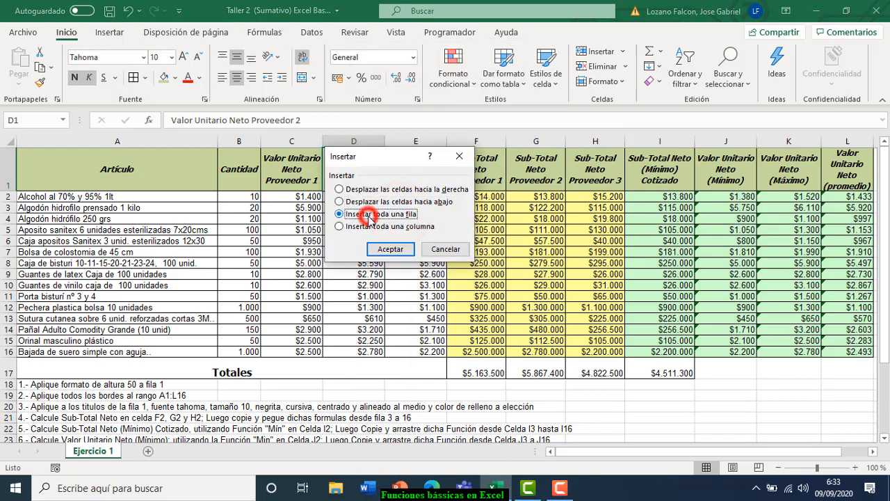
left_click(390, 250)
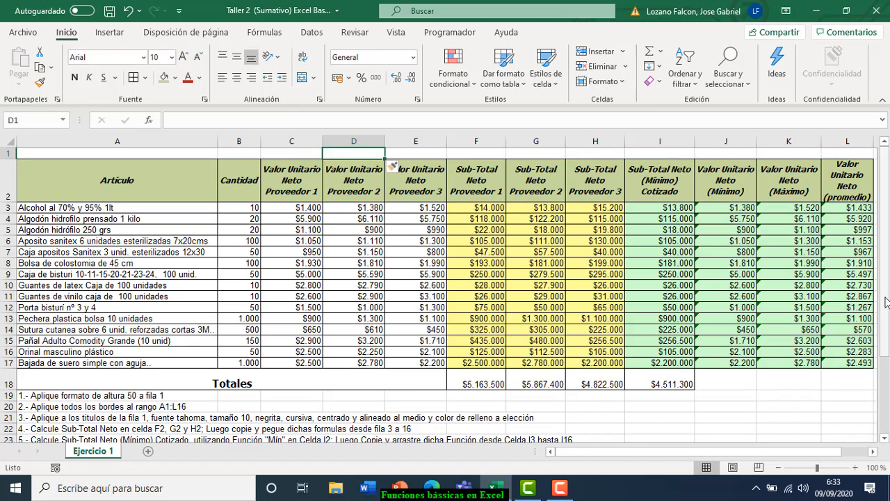
left_click_drag(887, 301, 888, 381)
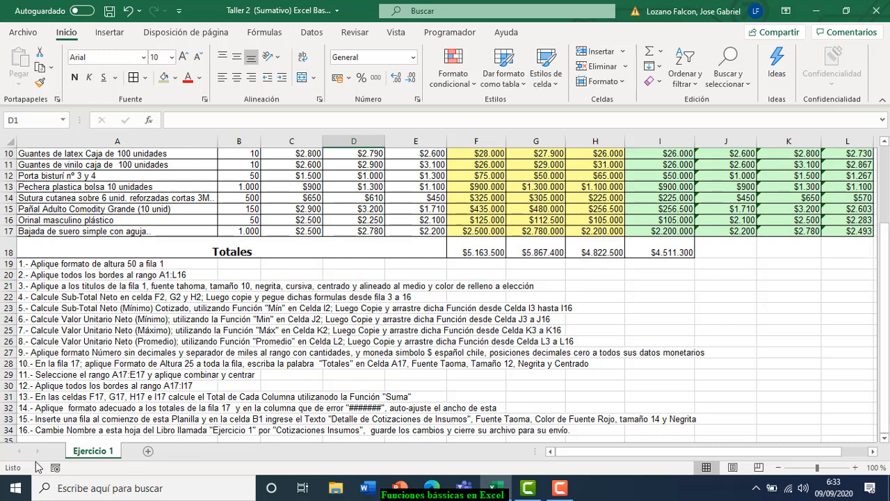
- Enter the title 'Detalle de cotizaciones de Insumos' in cell B1 and reselect it
scroll(114, 285, "up", 3)
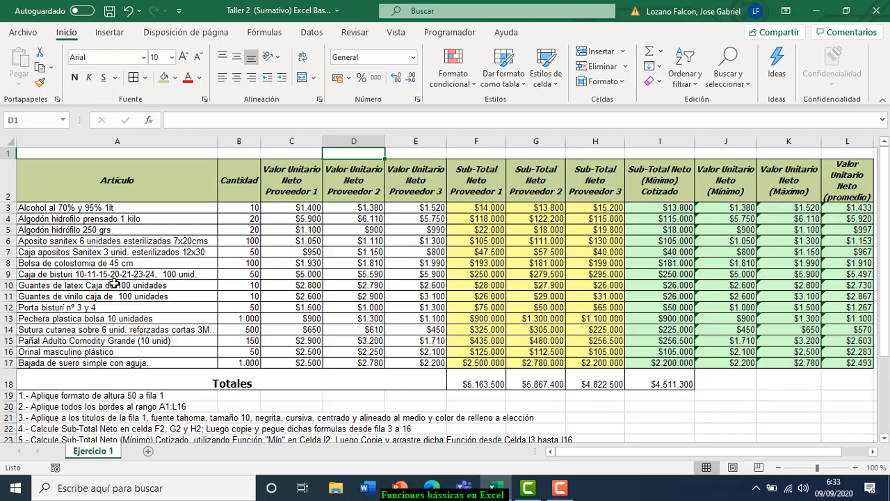
left_click(238, 150)
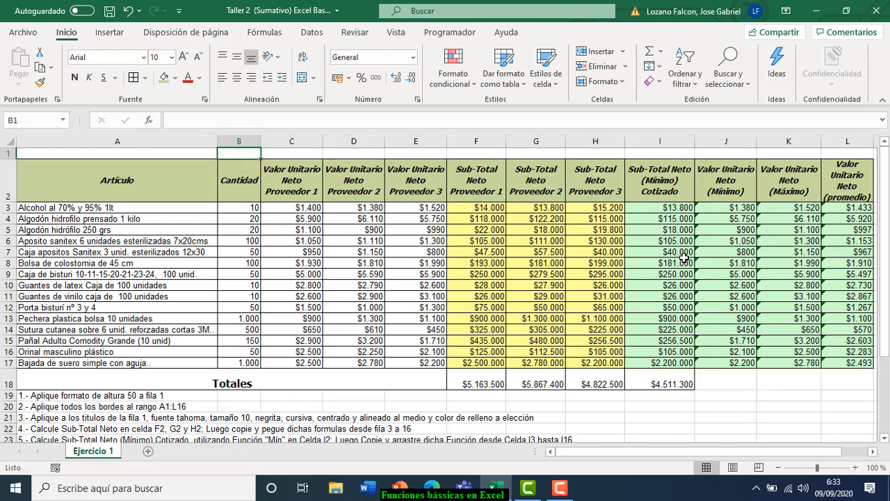
type("De")
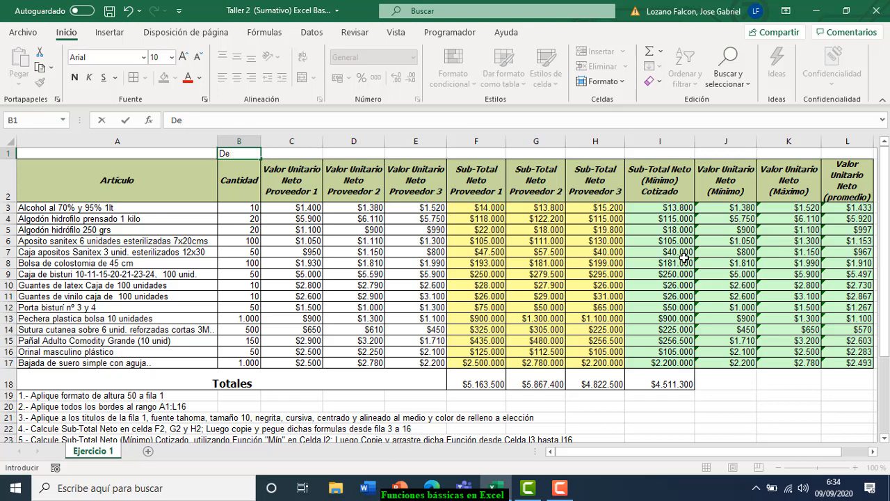
type("atalle de cotizaci")
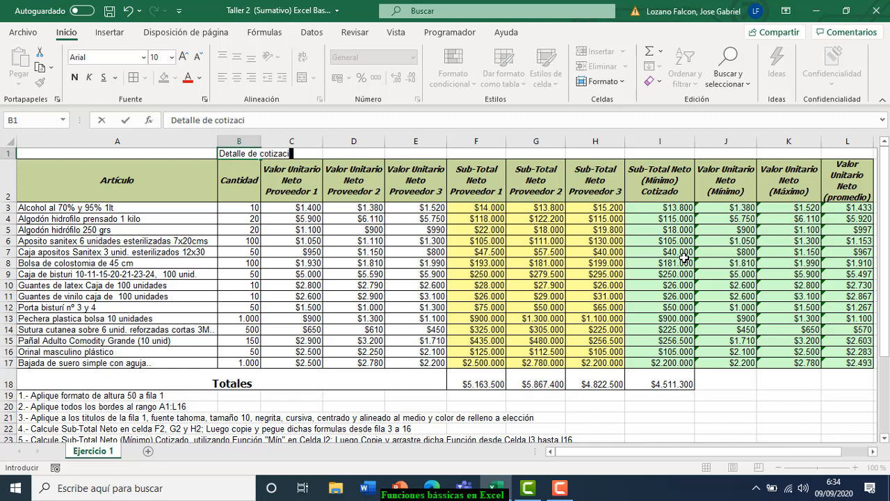
type("ones de Insumos")
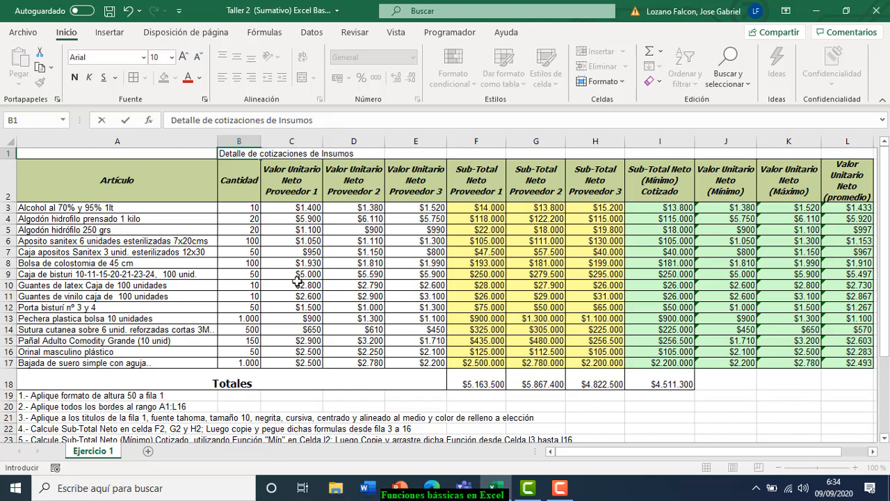
left_click(196, 292)
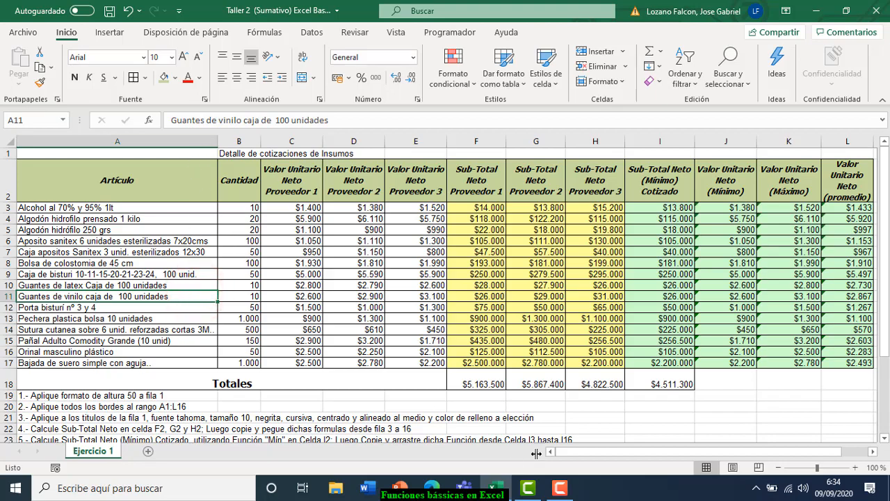
left_click_drag(888, 267, 885, 280)
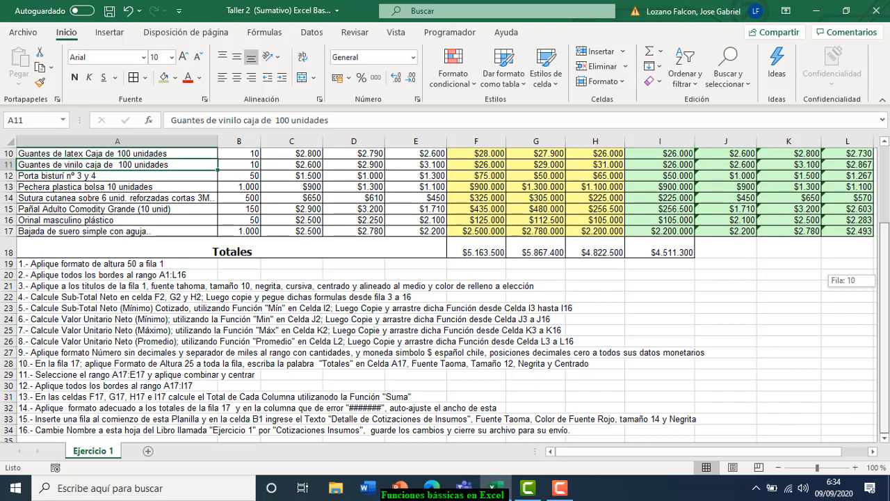
left_click_drag(885, 355, 885, 278)
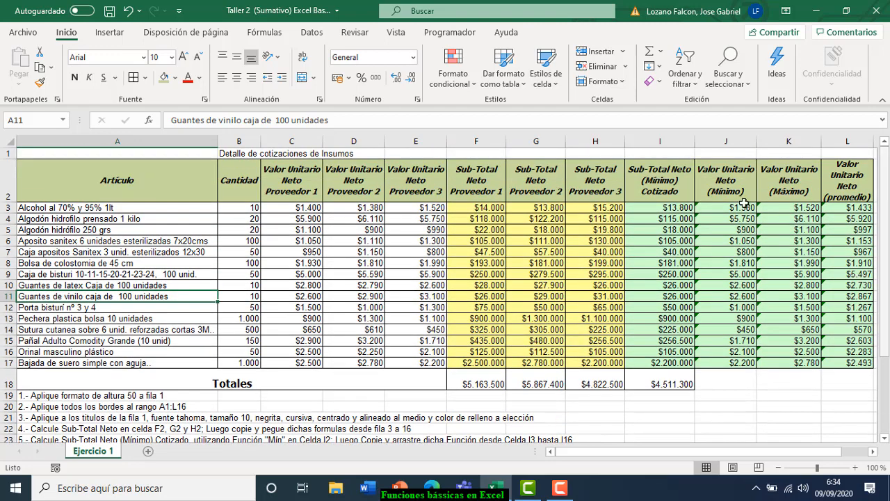
left_click(231, 156)
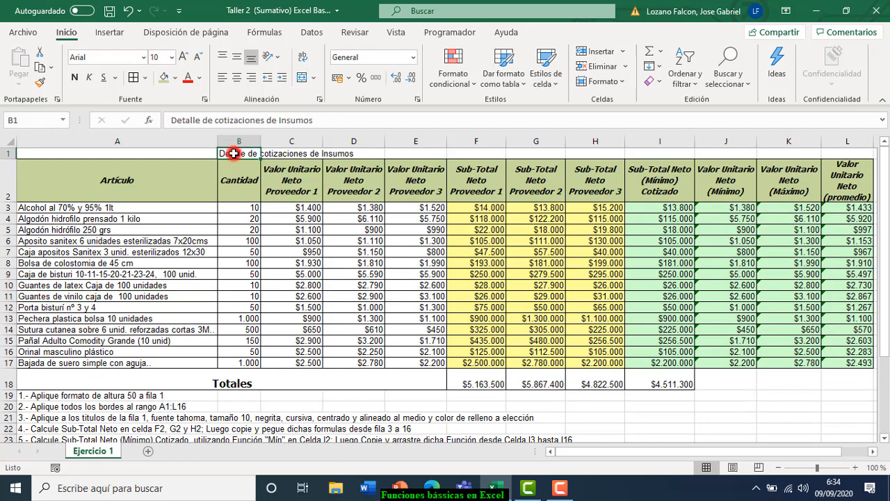
- Set the B1 title's font to Tahoma
left_click(144, 60)
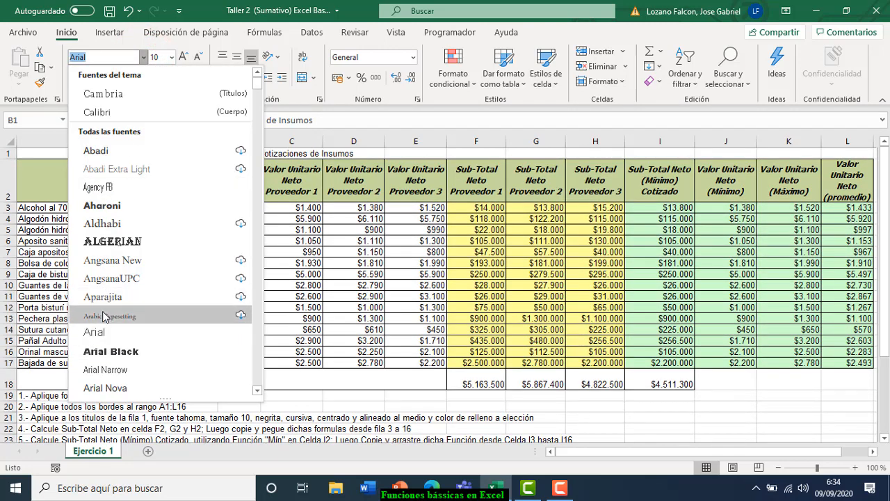
type("Tahoma")
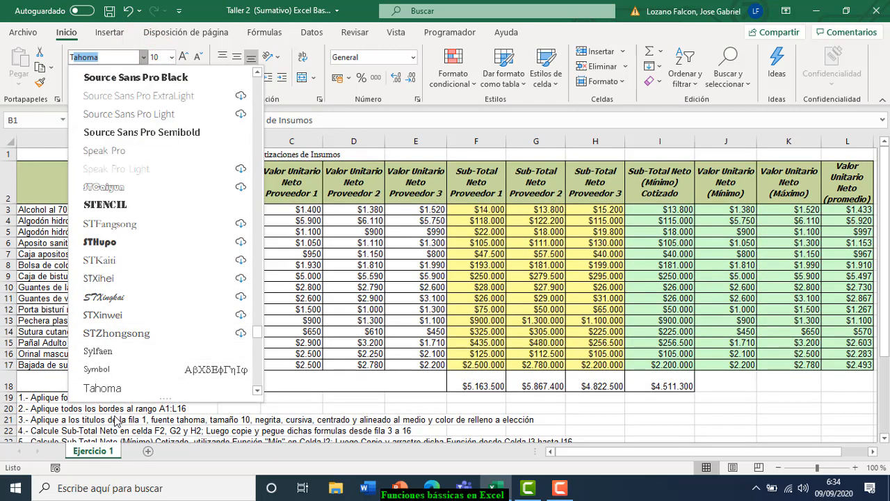
left_click(122, 388)
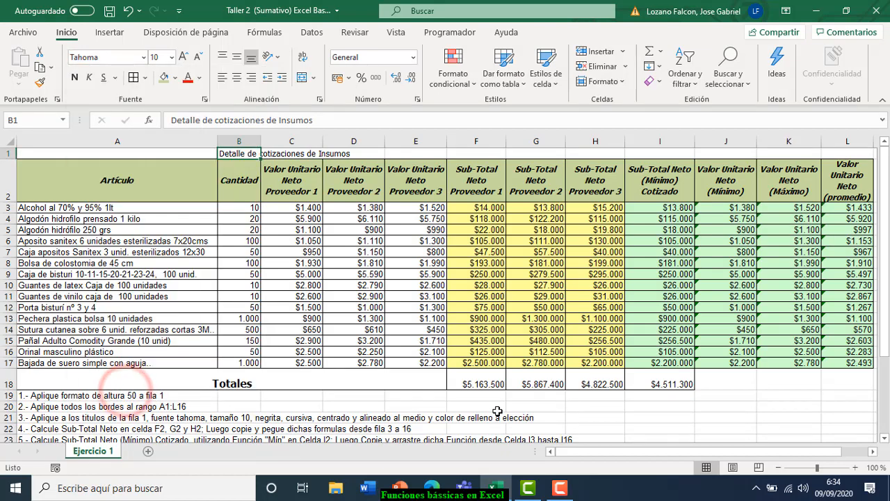
left_click_drag(887, 268, 883, 275)
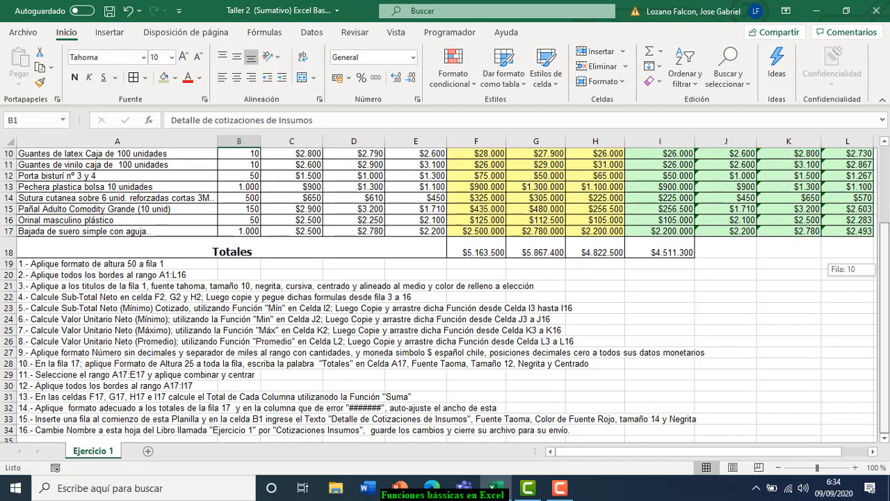
left_click_drag(883, 276, 883, 198)
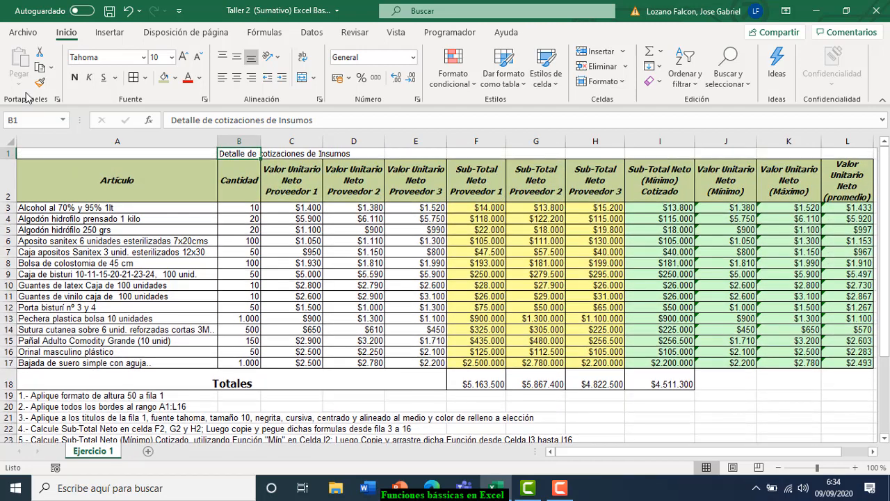
- Make the title 14 pt, bold and red
left_click(171, 57)
left_click(161, 148)
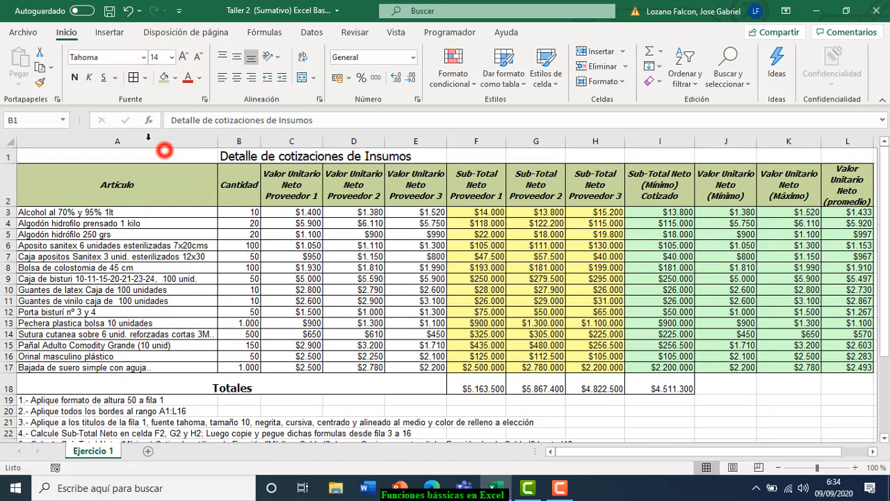
left_click(74, 77)
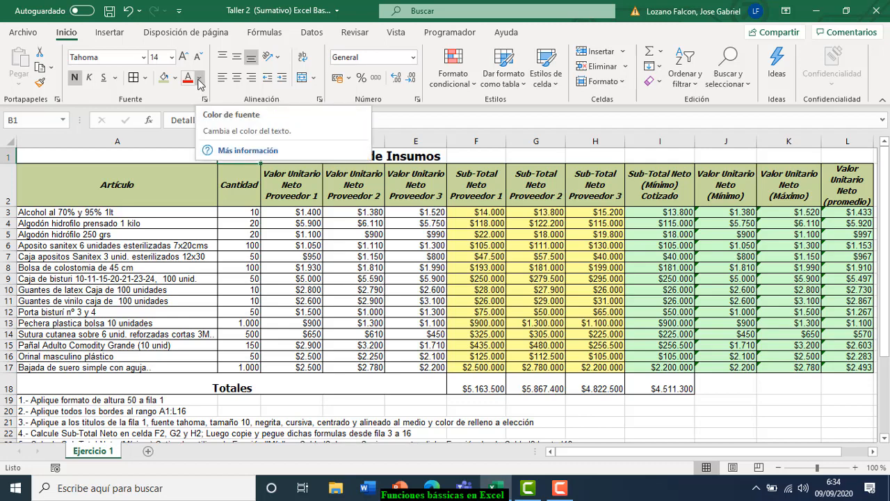
left_click(199, 78)
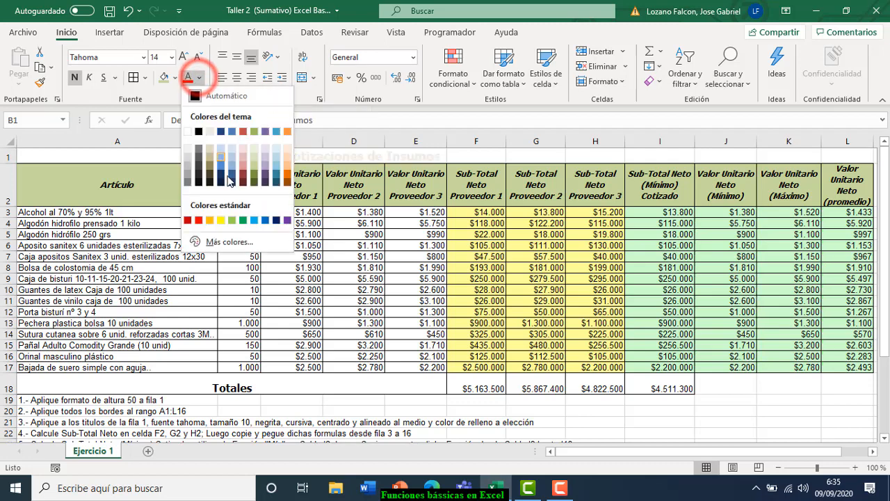
left_click(198, 220)
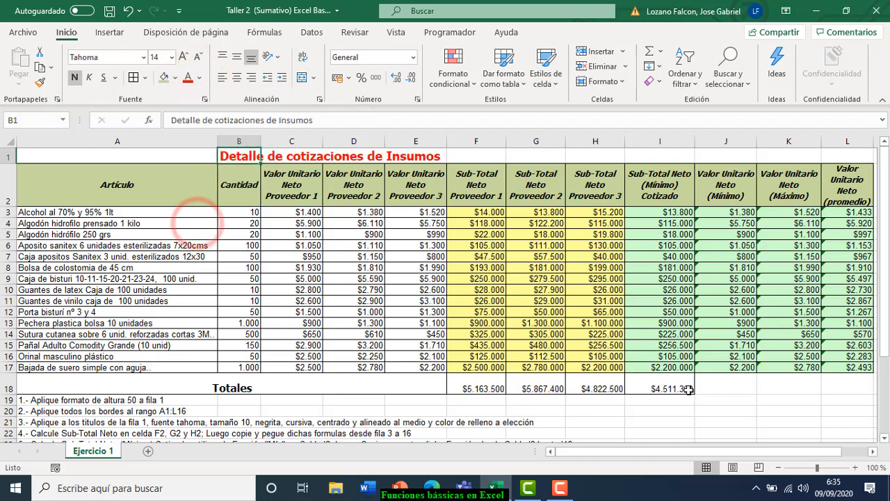
left_click_drag(883, 340, 887, 311)
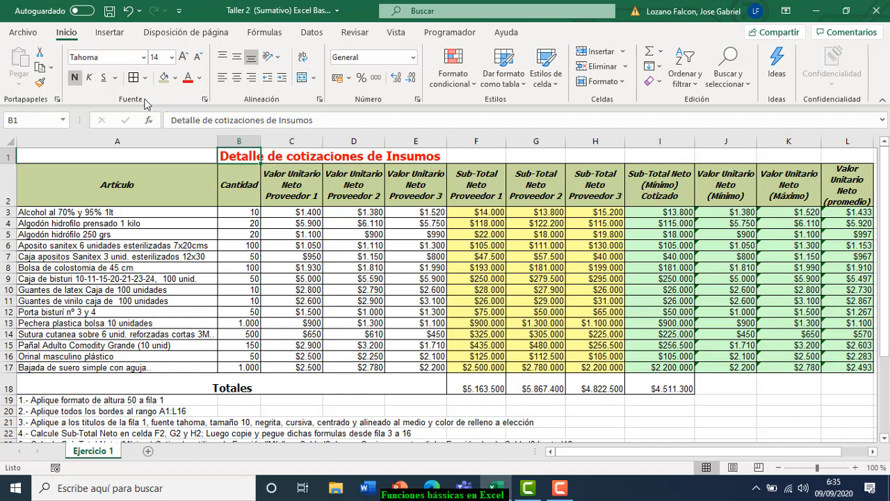
- Center the title, then undo that change and reselect B1
left_click(237, 79)
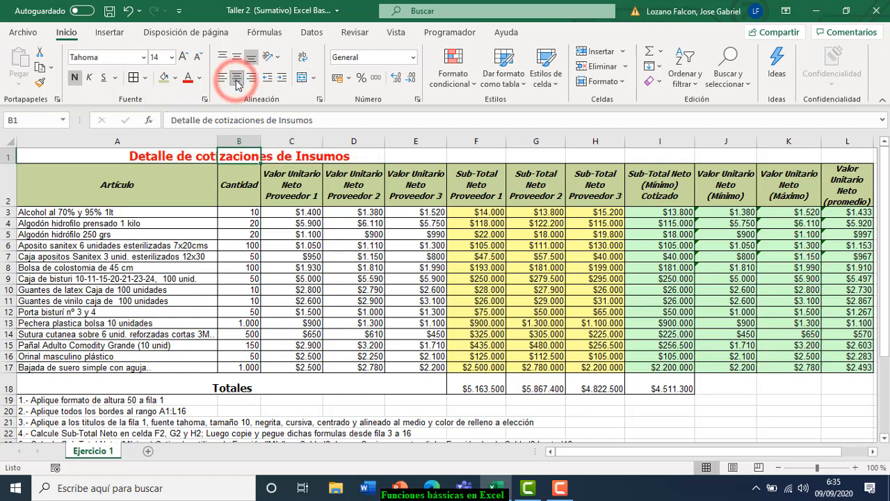
left_click_drag(883, 238, 883, 247)
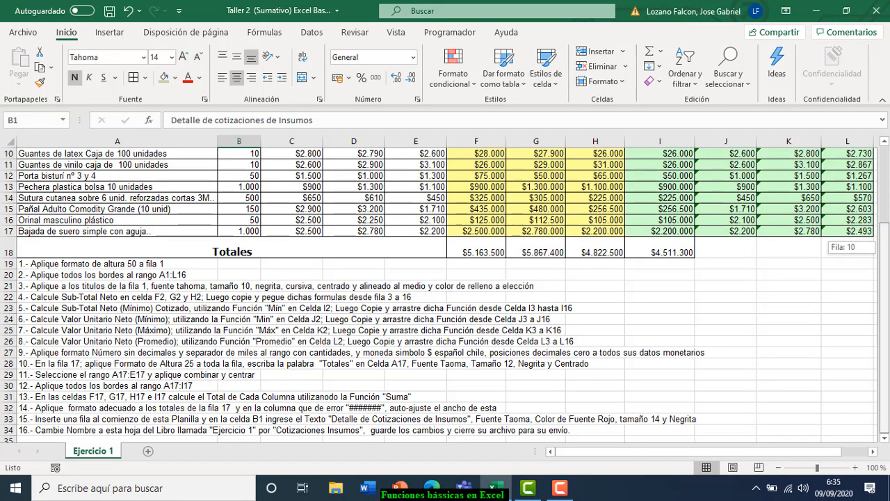
left_click_drag(883, 247, 883, 247)
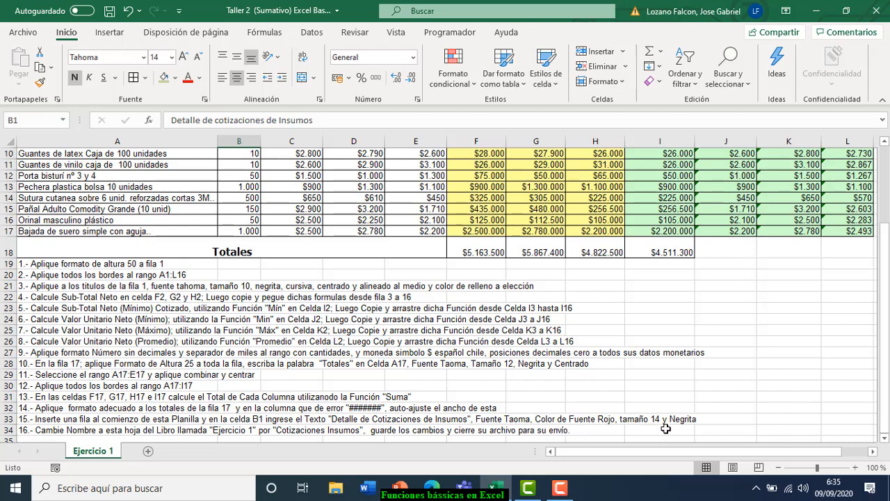
left_click(128, 10)
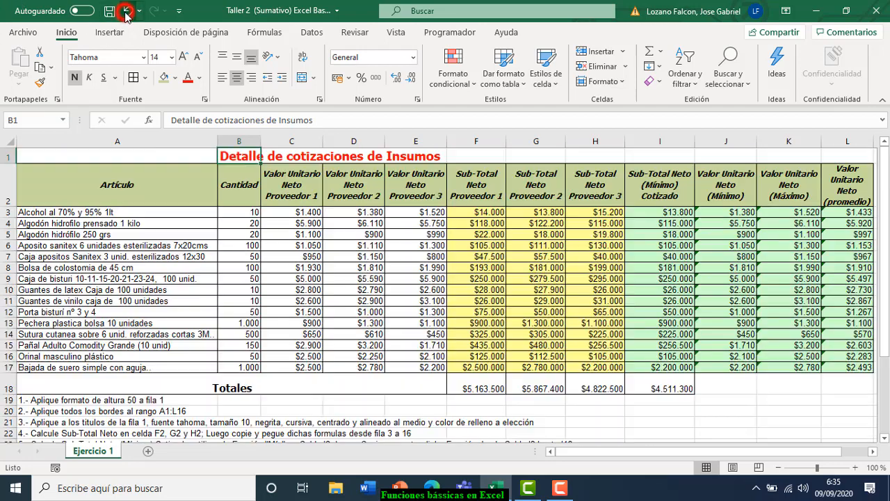
left_click(237, 153)
left_click_drag(883, 217, 882, 234)
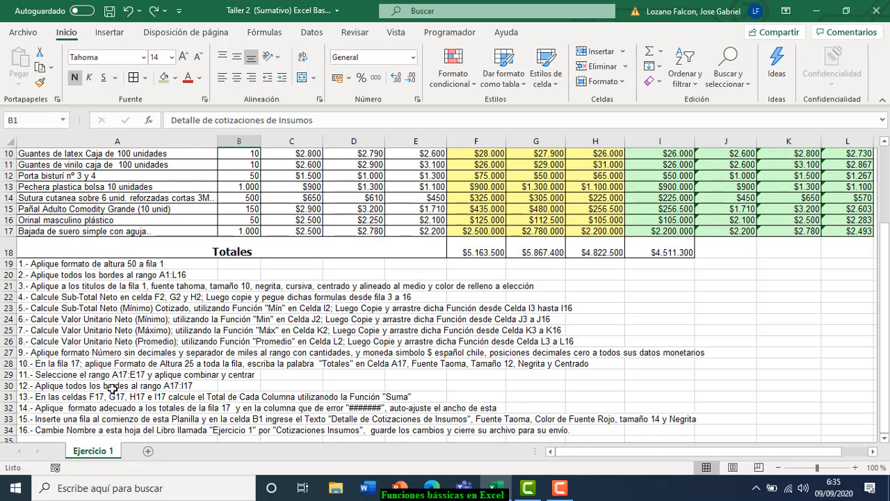
- Rename the Ejercicio 1 sheet tab to 'Cotizaciones de Insumos', correcting a typo along the way
right_click(87, 452)
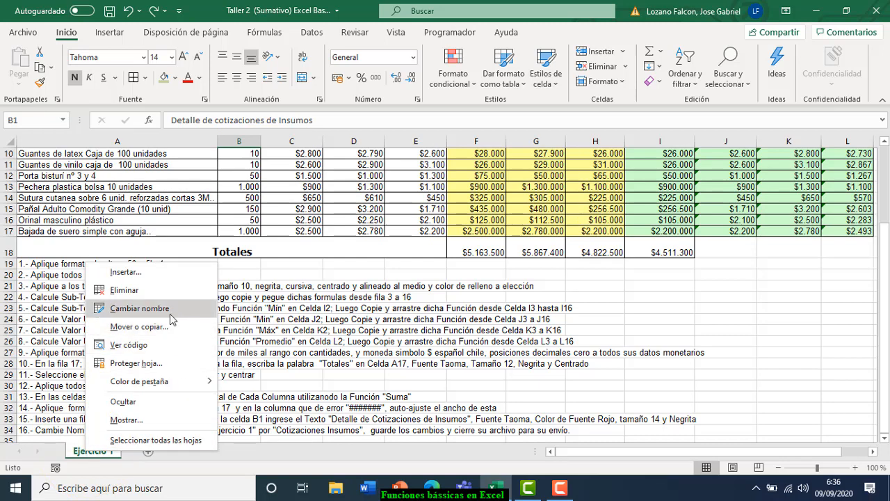
left_click(139, 308)
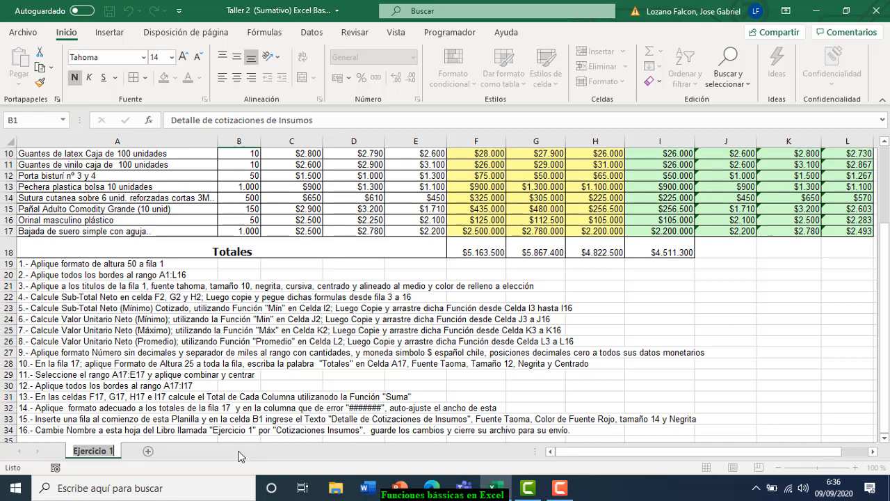
type("Cot")
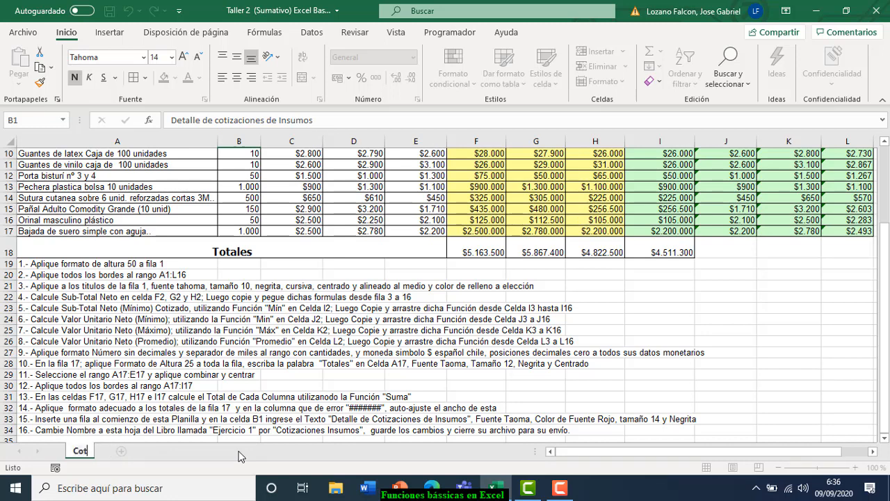
type("izacione")
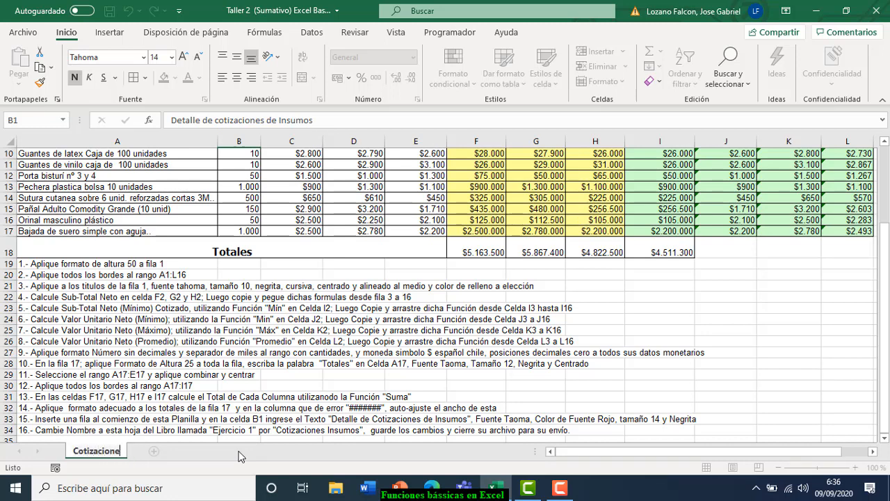
type("s de Insumos")
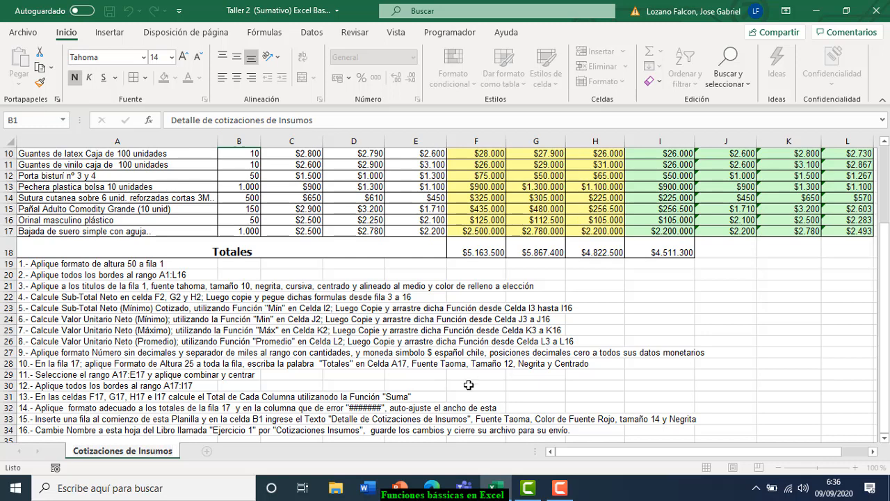
- Commit the 'Cotizaciones de Insumos' tab name and recheck it without changing it
left_click(434, 381)
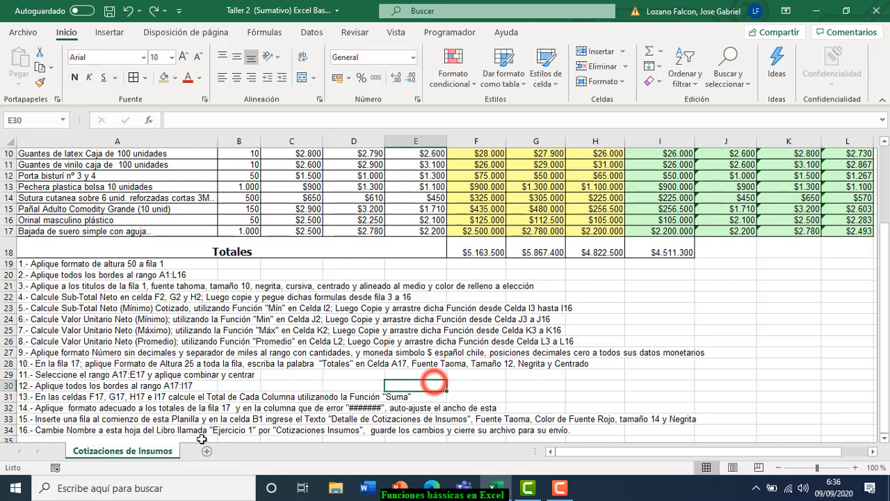
double_click(134, 455)
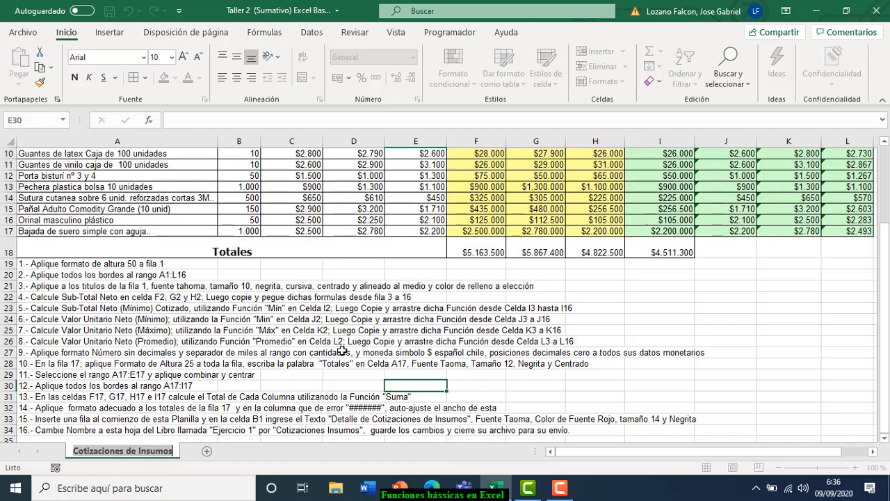
left_click(340, 352)
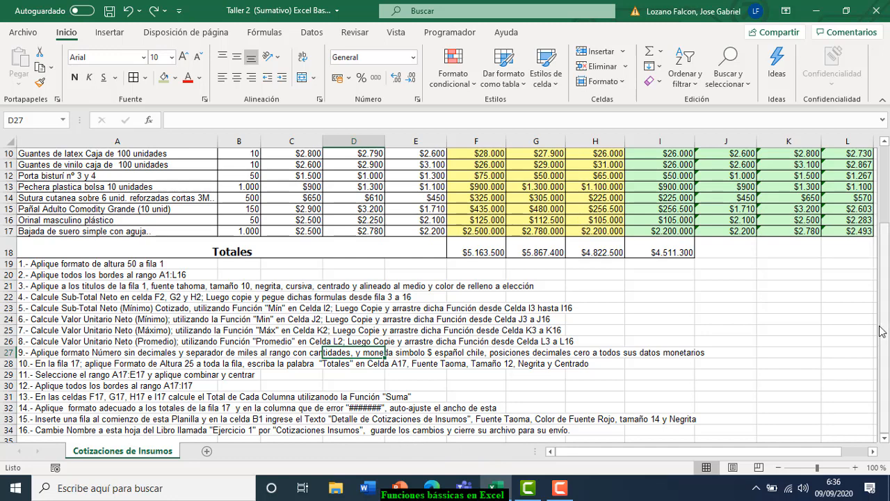
left_click_drag(886, 407, 886, 343)
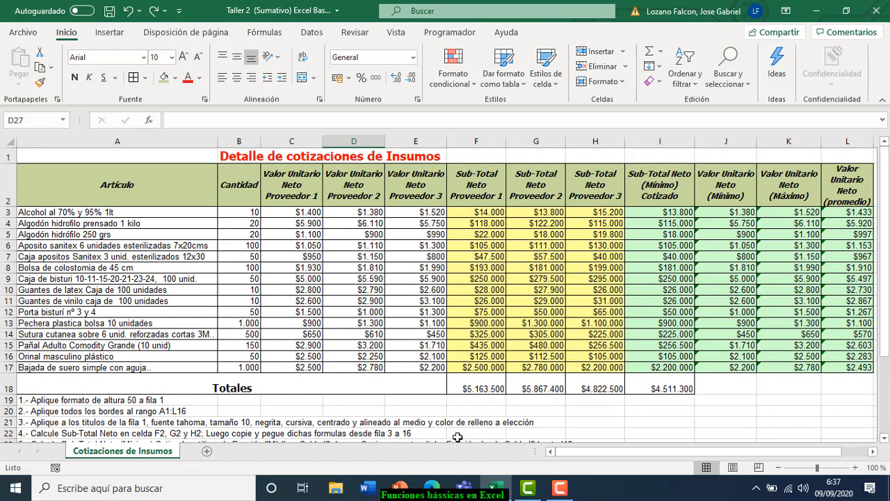
- Fill the merged Totales label cell in row 18 green
left_click(342, 386)
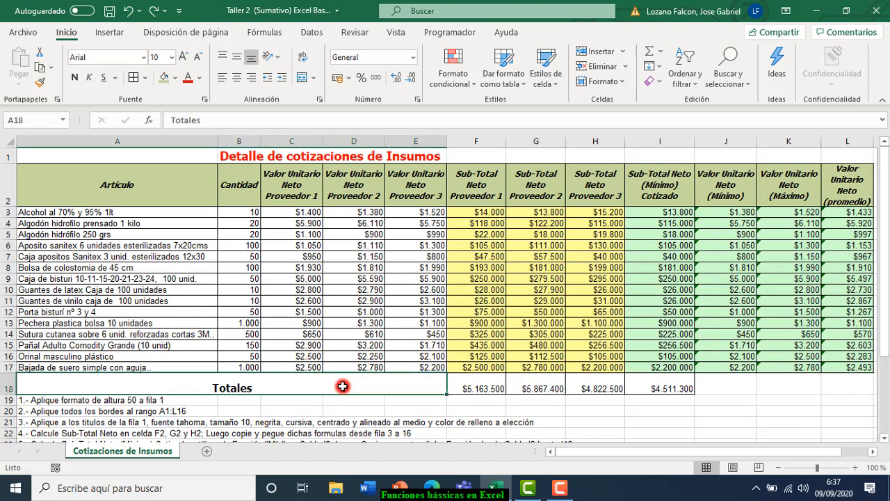
left_click(175, 77)
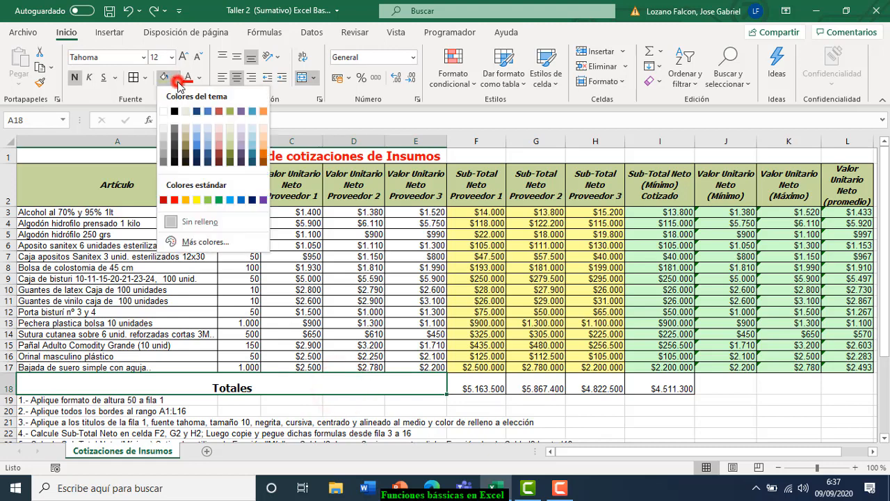
left_click(208, 200)
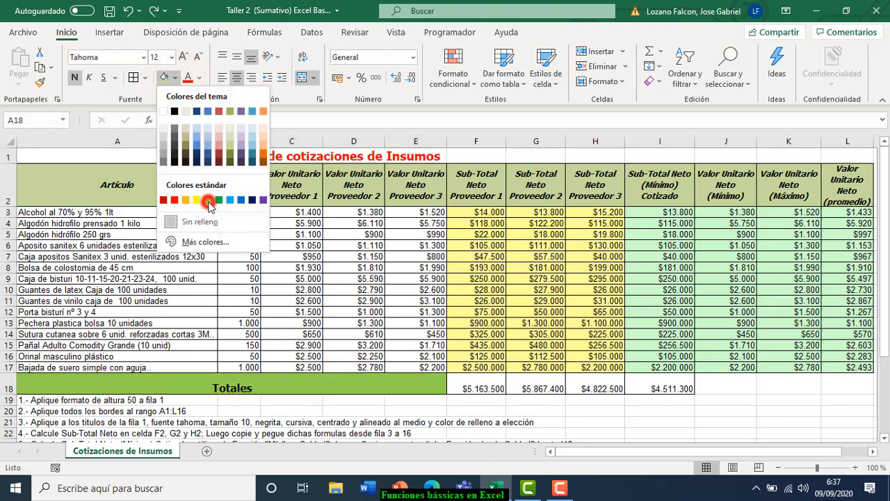
- Fill the totals in F18:I18 blue and deselect to view the result
left_click(473, 388)
left_click_drag(505, 389, 661, 389)
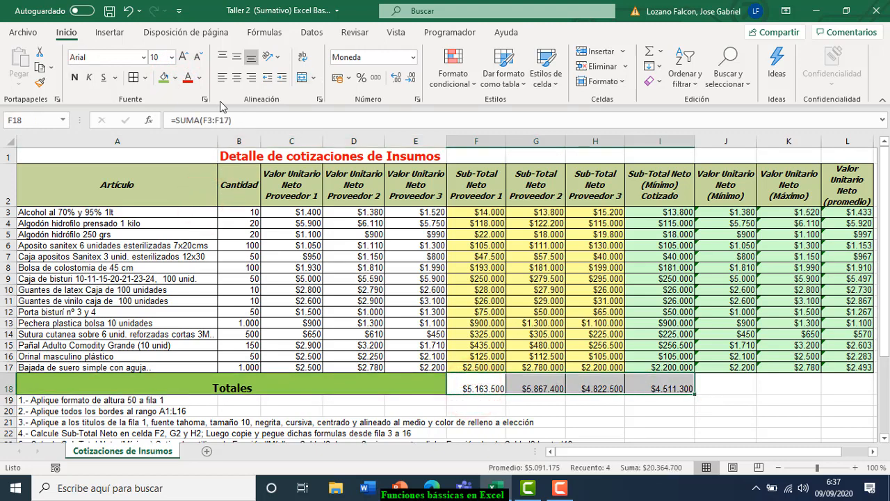
left_click(178, 79)
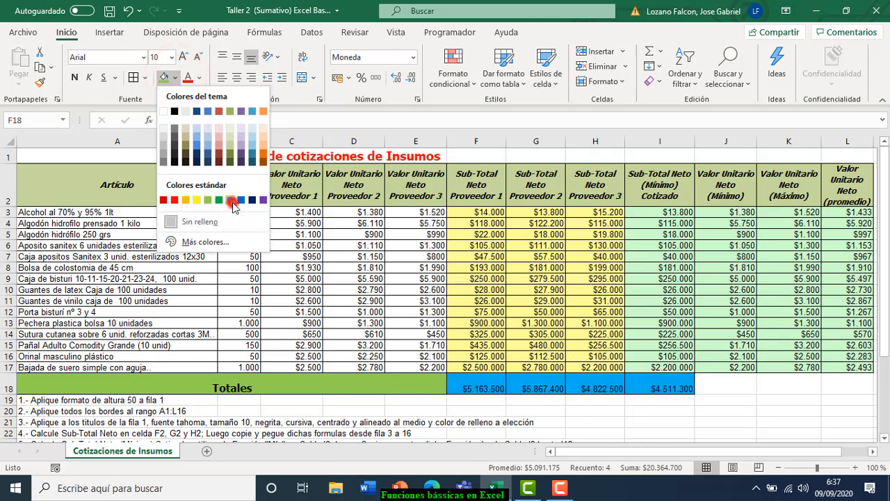
left_click(232, 201)
left_click(411, 343)
left_click(821, 390)
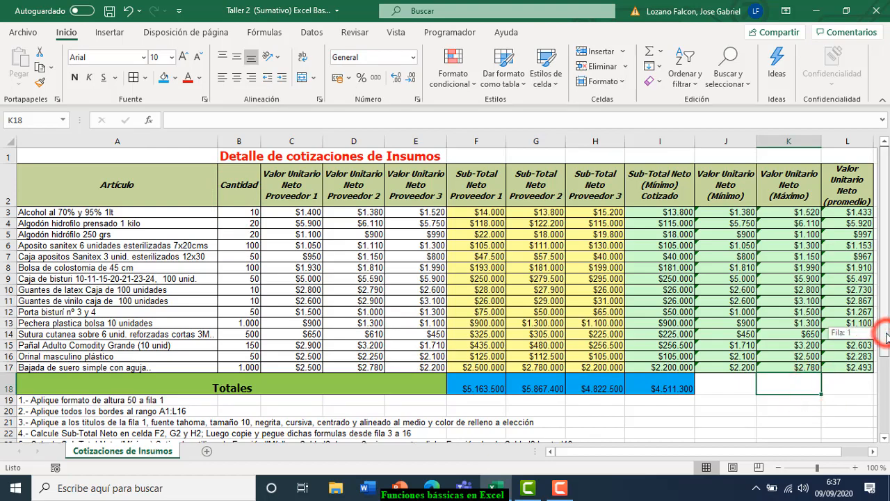
left_click_drag(884, 337, 885, 341)
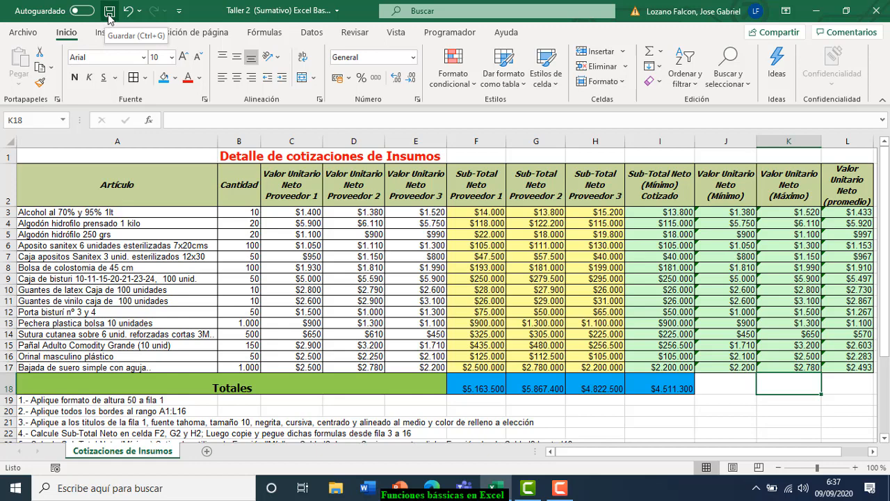
- Save the workbook from the Quick Access Toolbar Save icon
left_click(110, 12)
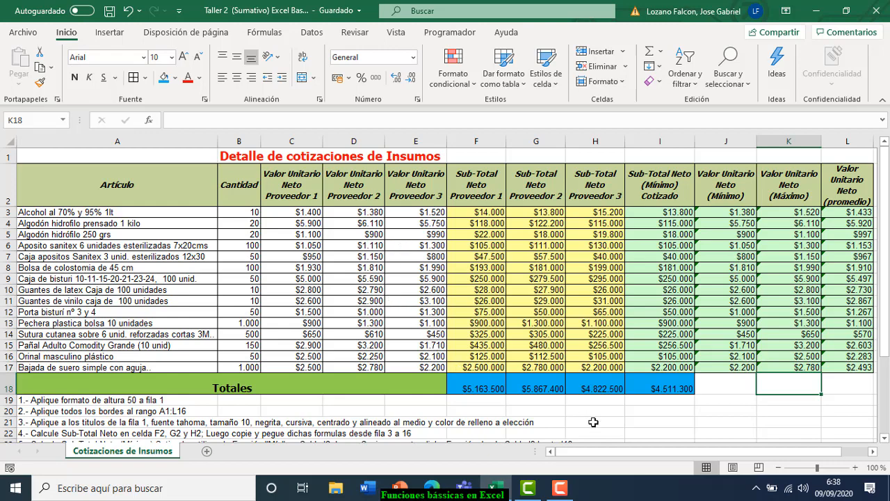
mouse_move(572, 496)
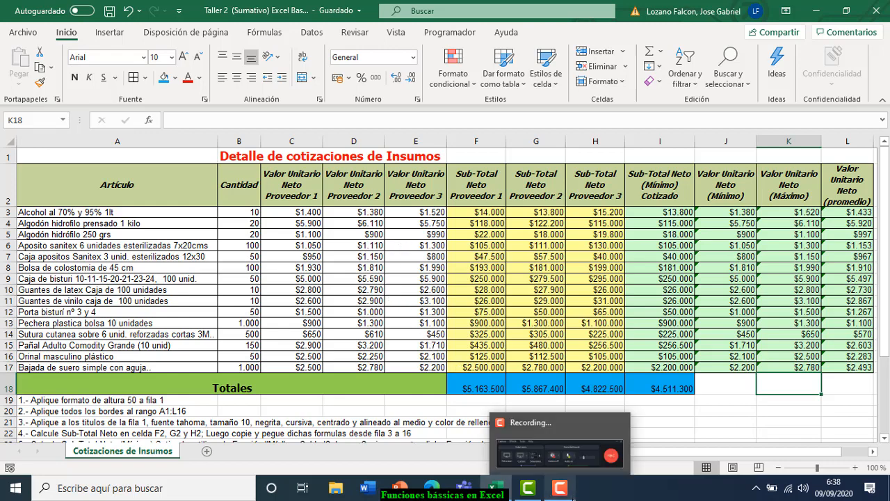